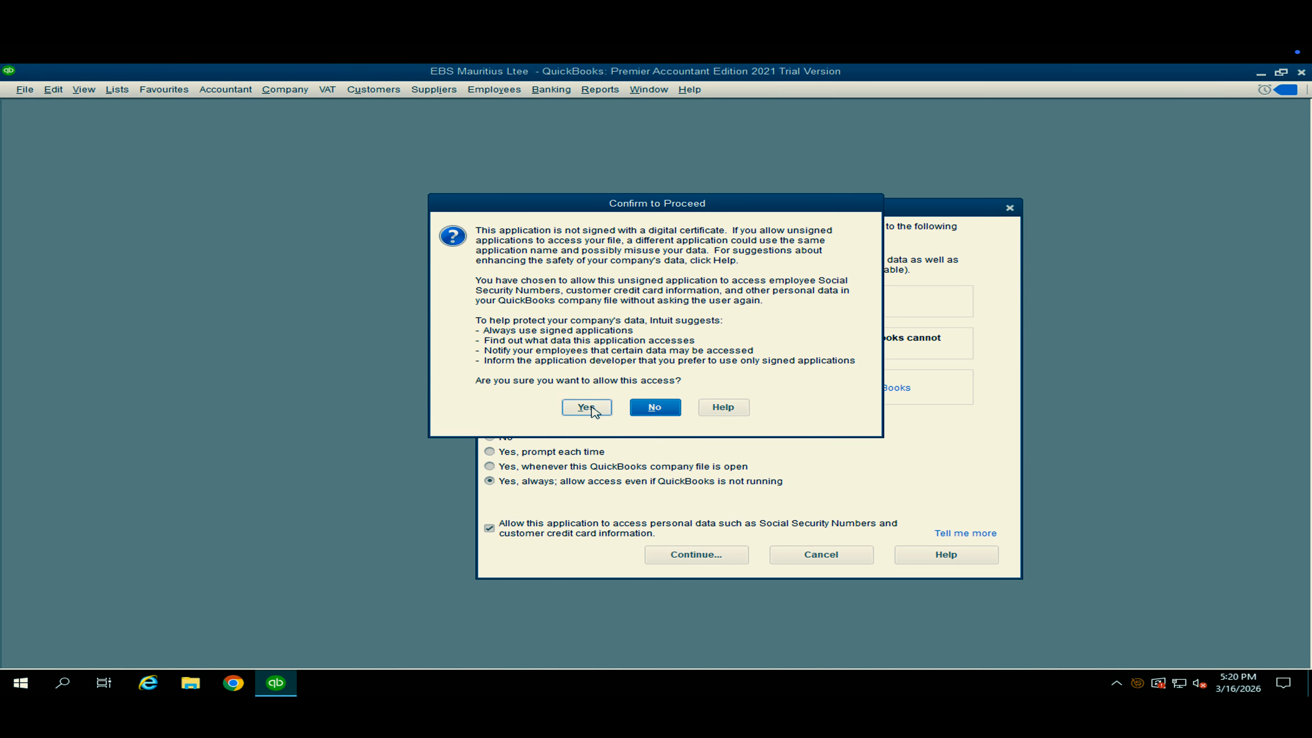
# Confirm that the unsigned application may access the company file and close the Accountant Centre.
pyautogui.click(587, 406)
pyautogui.click(429, 312)
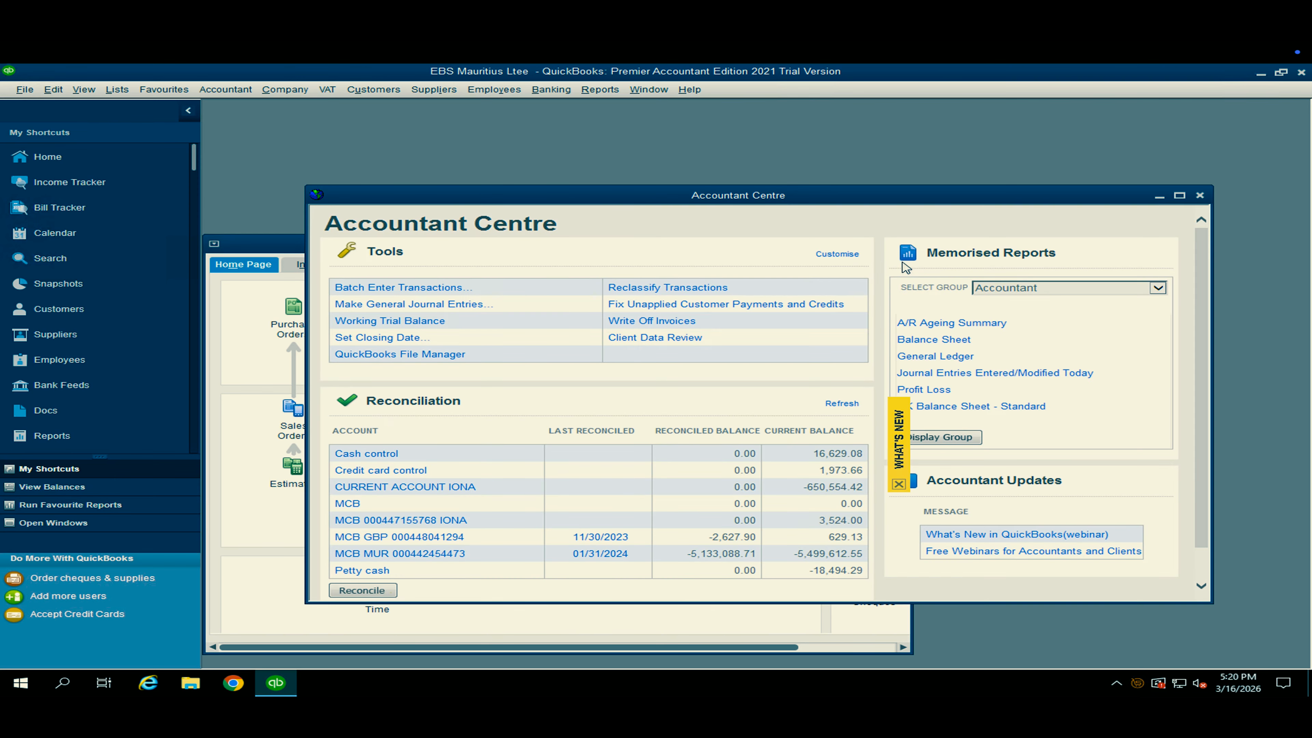
pyautogui.click(1199, 195)
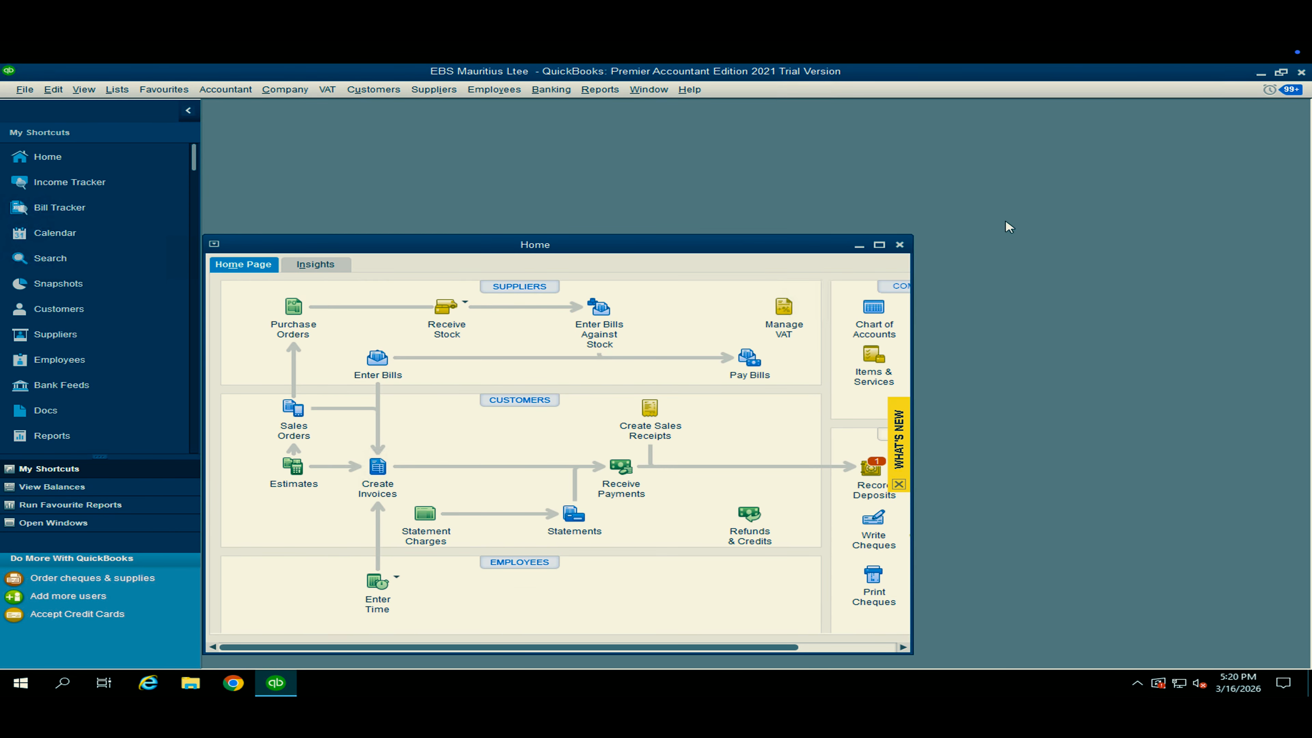
# In the Customer Centre, search for "strea" and open the Streak Technologies LTD customer record for editing.
pyautogui.click(878, 247)
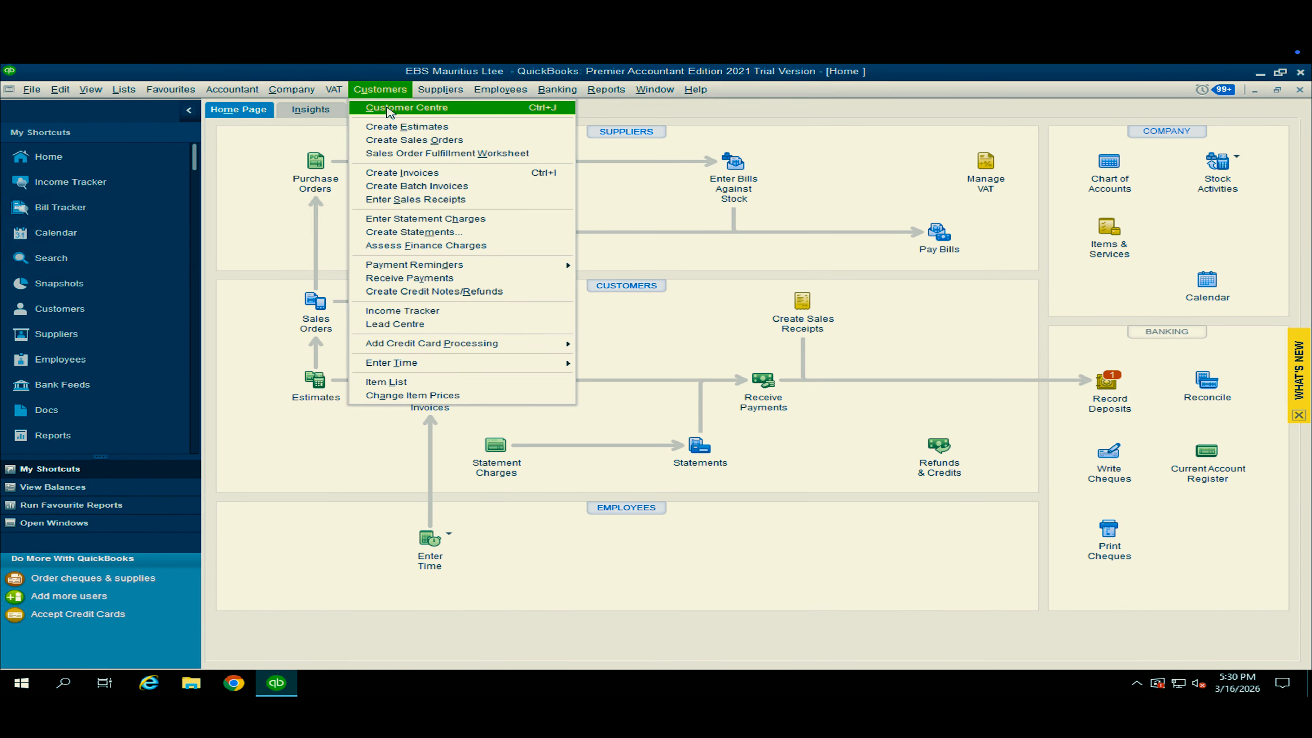
pyautogui.click(342, 128)
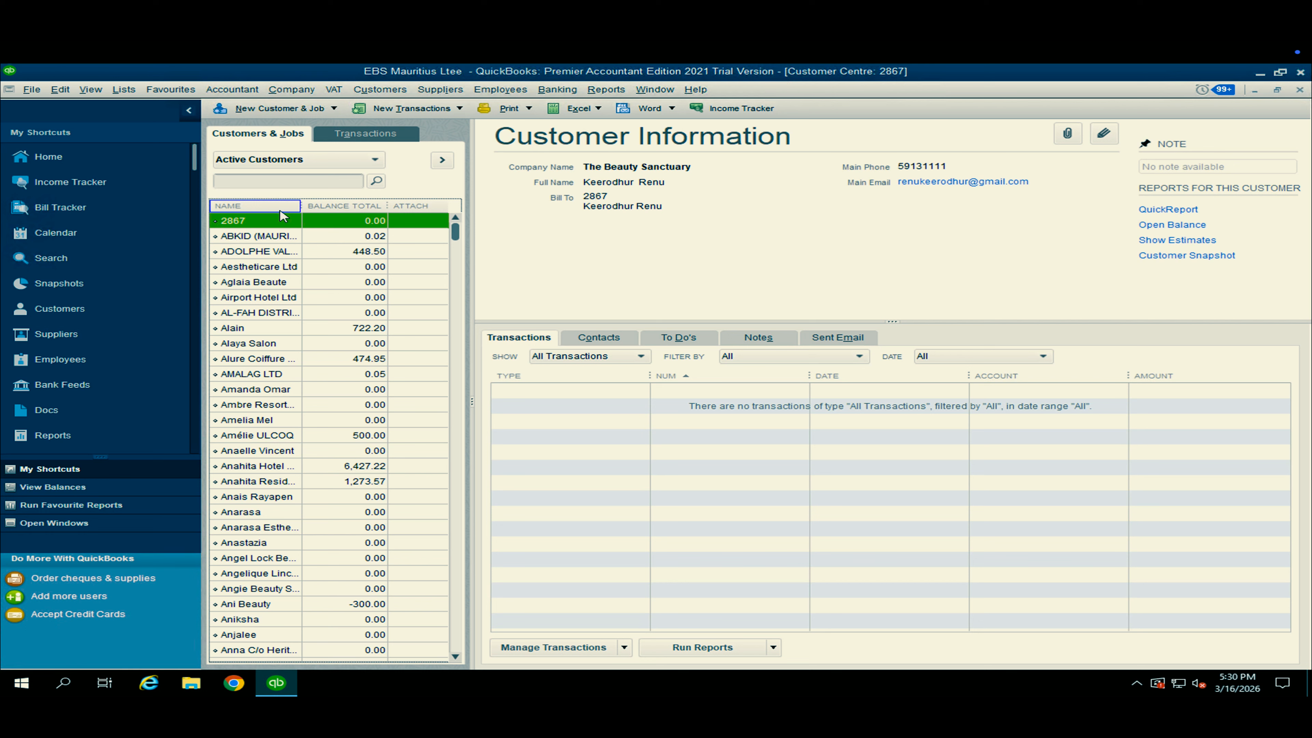
pyautogui.click(274, 180)
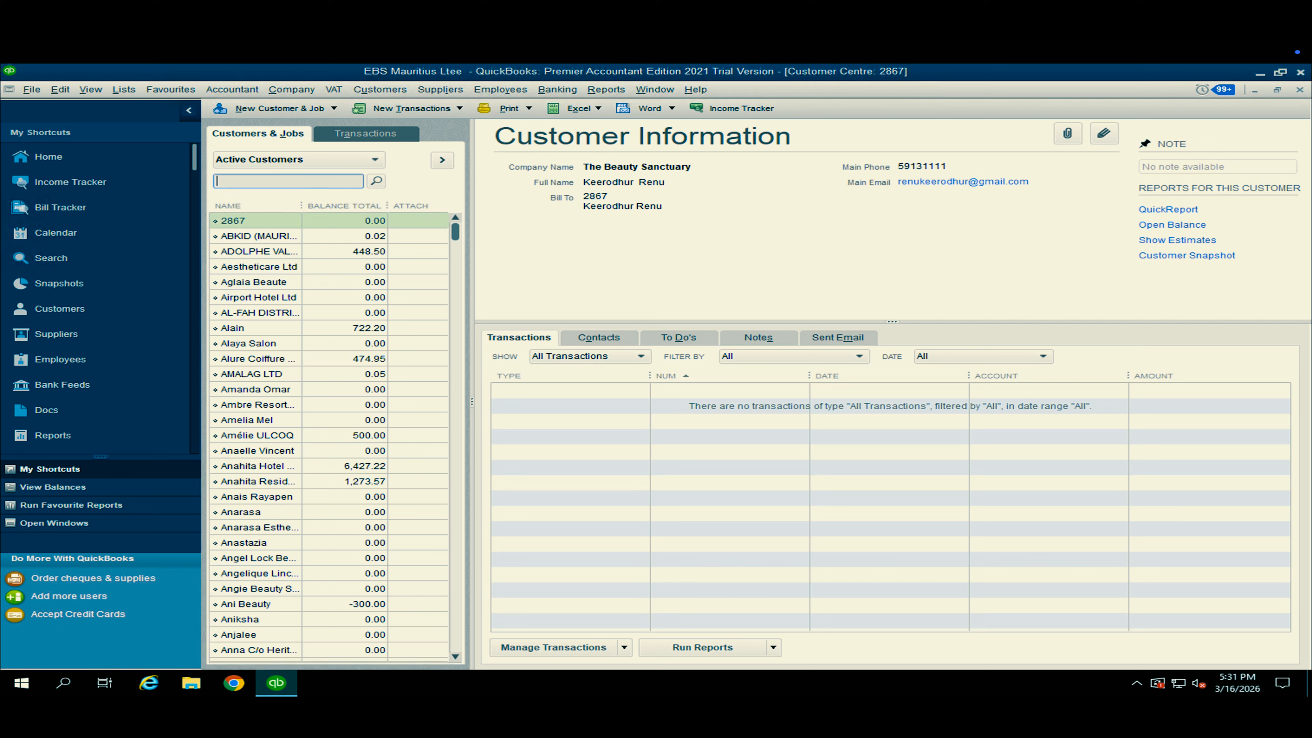
pyautogui.click(375, 181)
pyautogui.doubleClick(273, 221)
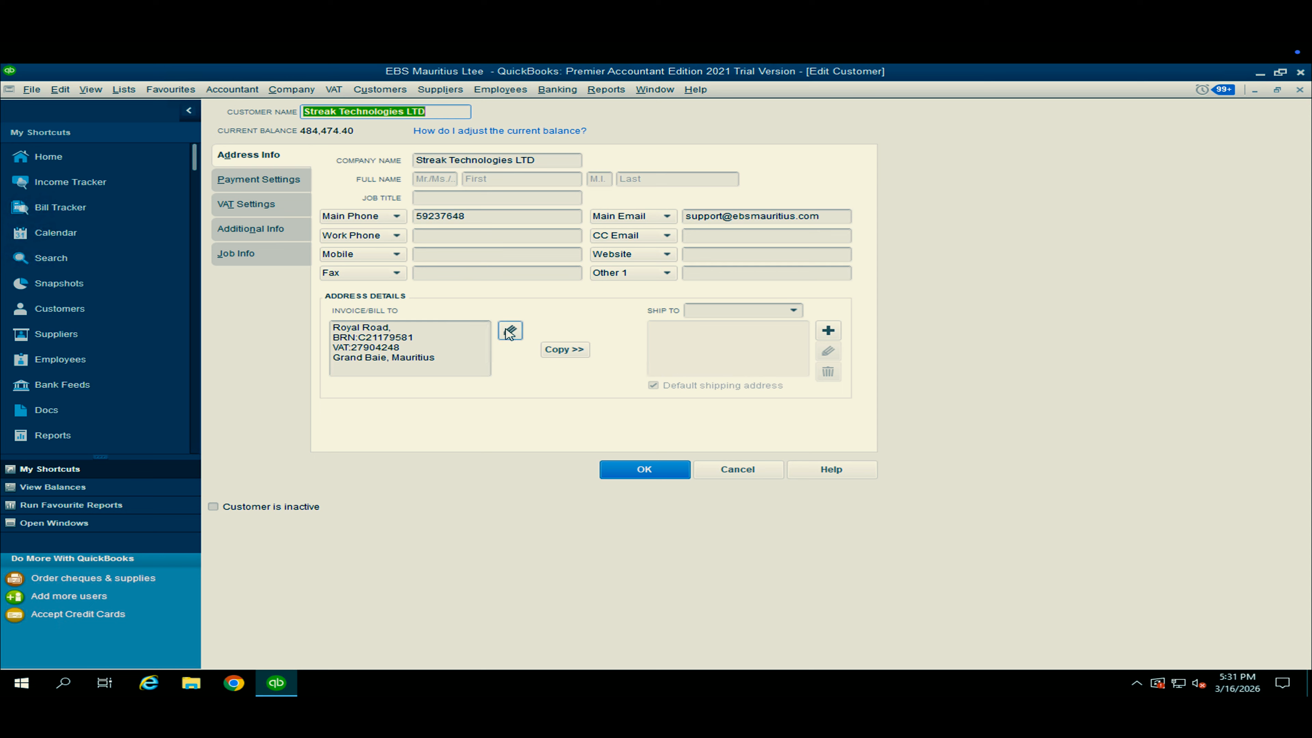
# Examine the customer's billing address details, including the BRN, VAT, city and county entries, and accept them as they are.
pyautogui.moveTo(439, 363); pyautogui.dragTo(336, 324)
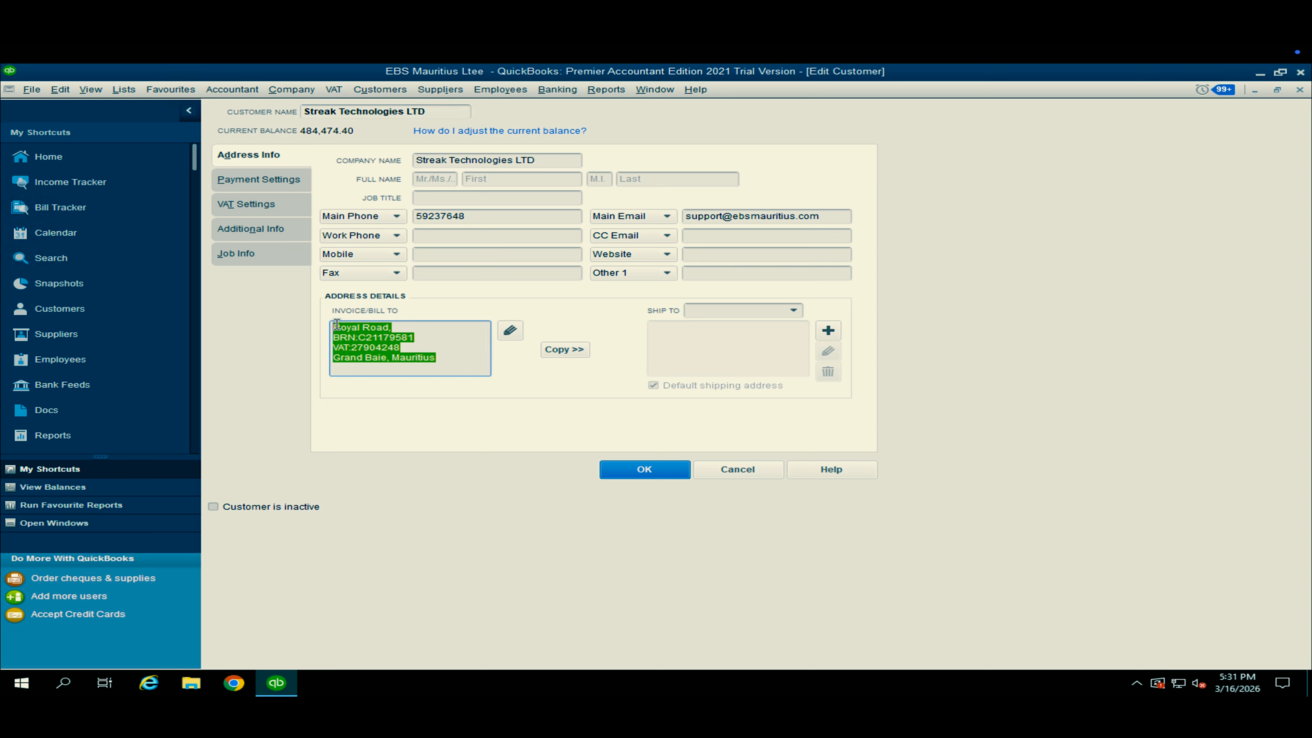
pyautogui.click(424, 338)
pyautogui.click(510, 330)
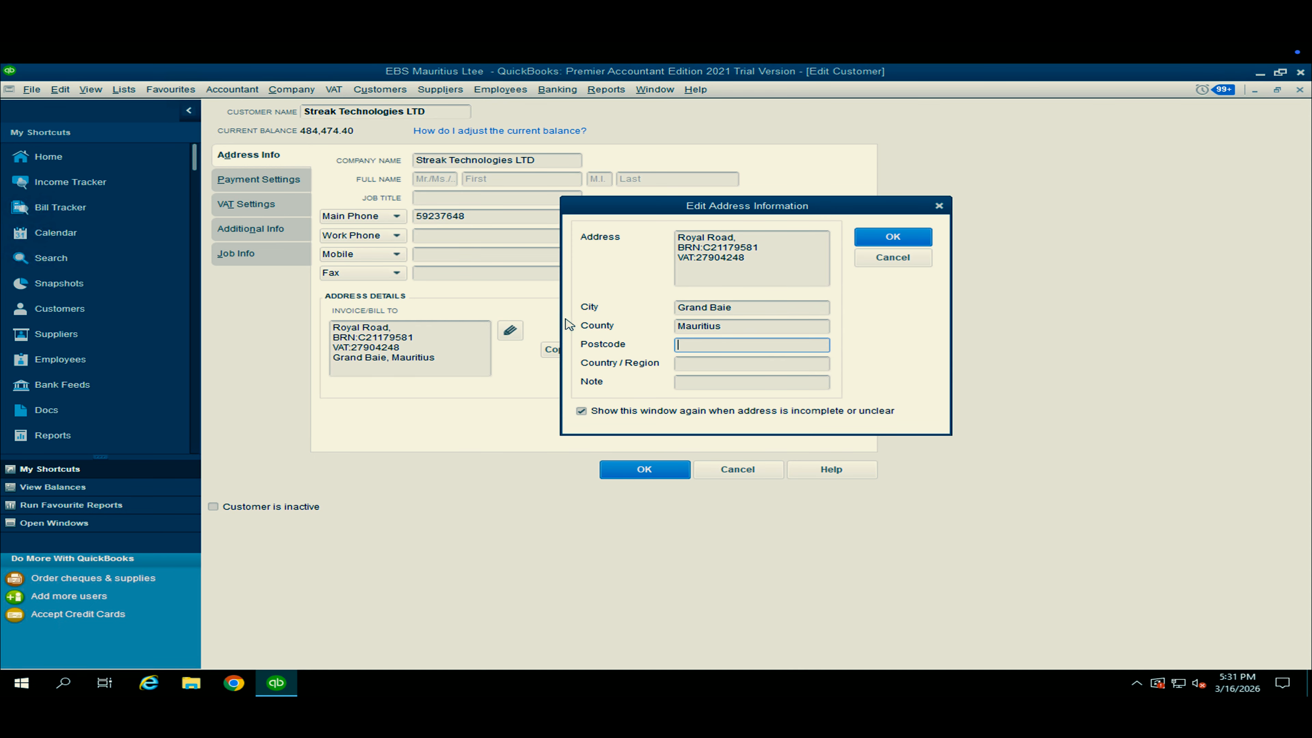
pyautogui.click(781, 255)
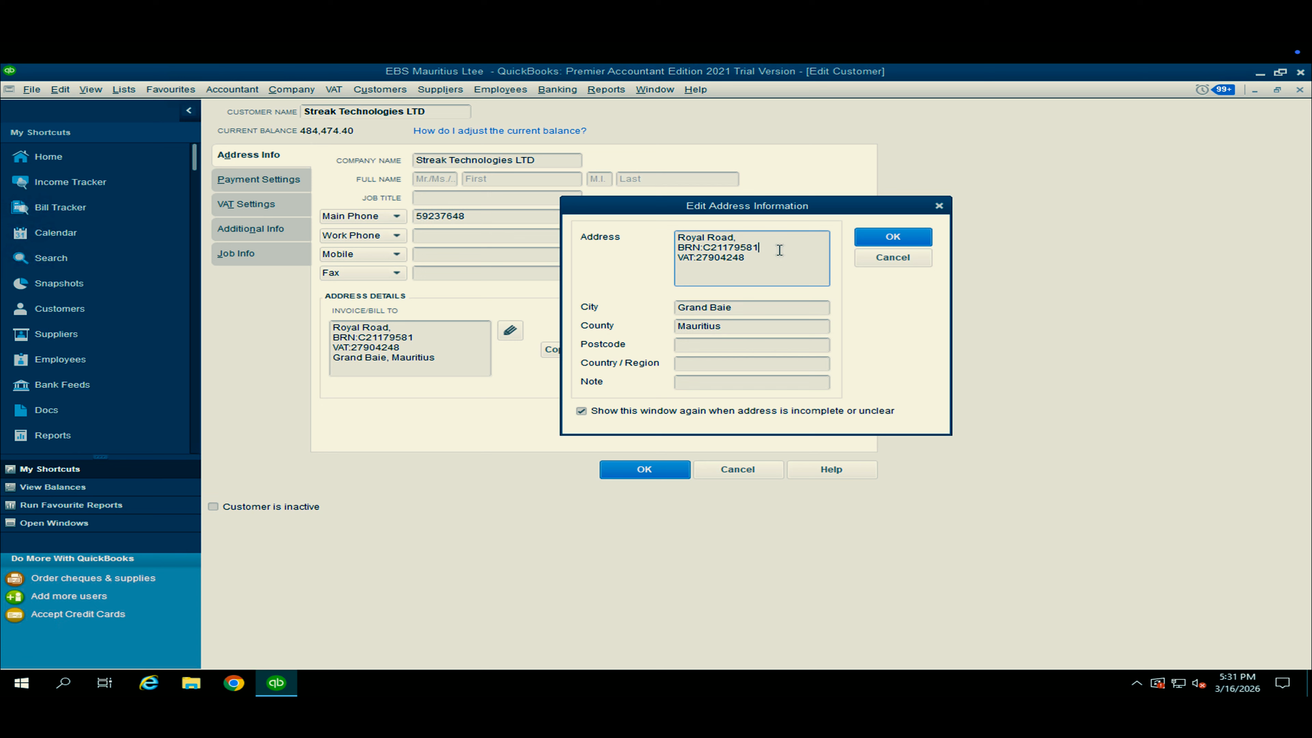
pyautogui.click(735, 329)
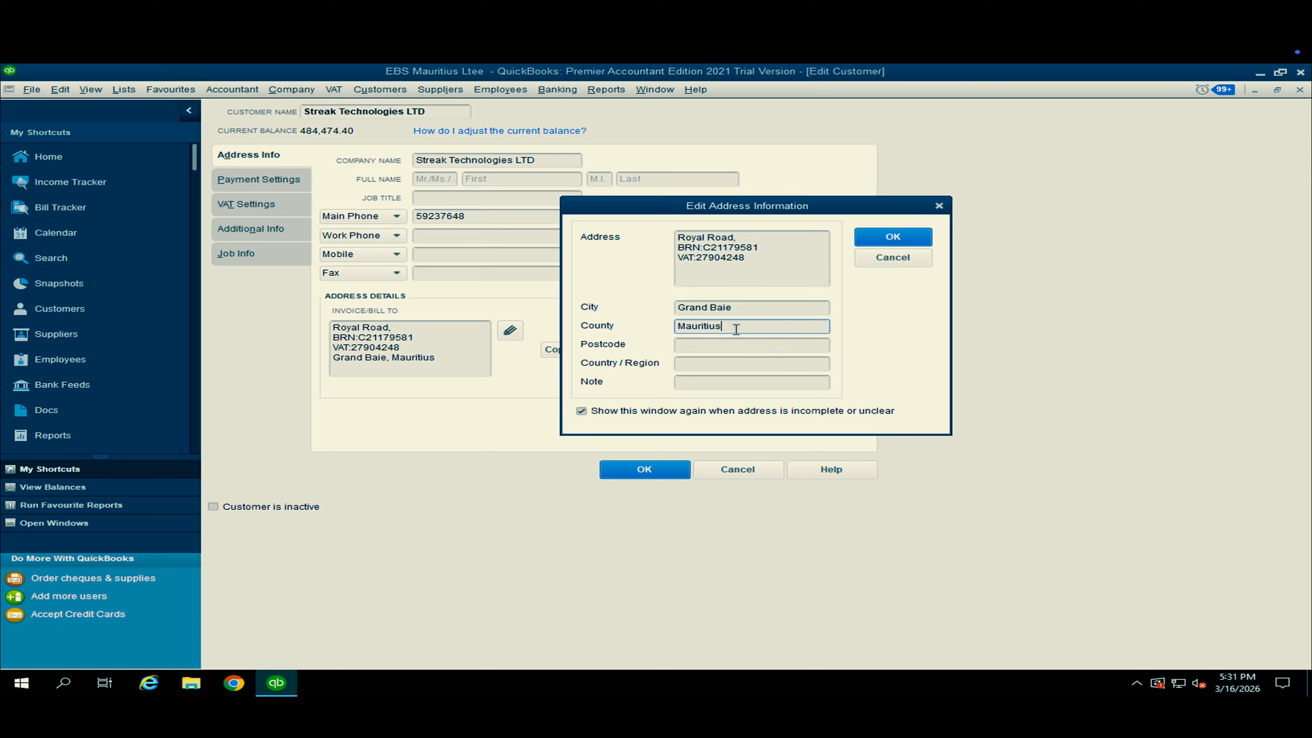
pyautogui.moveTo(731, 330); pyautogui.dragTo(611, 321)
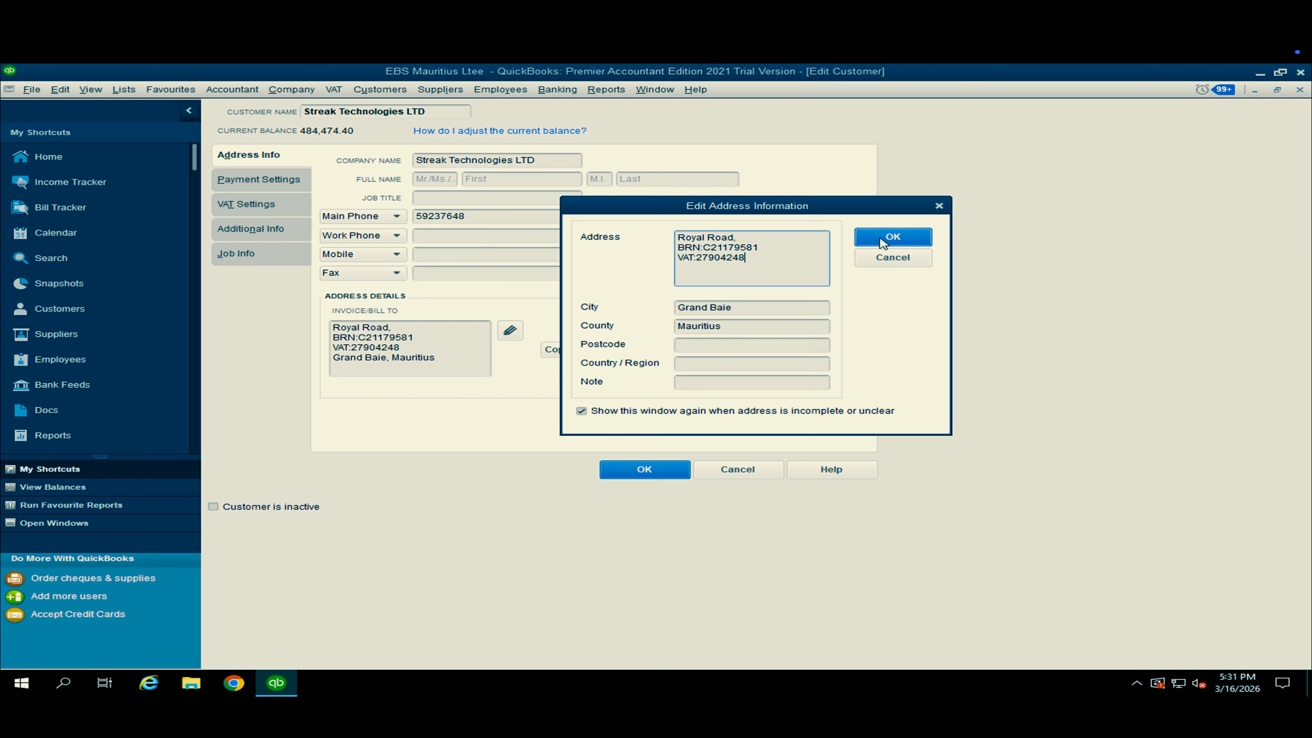
pyautogui.click(892, 238)
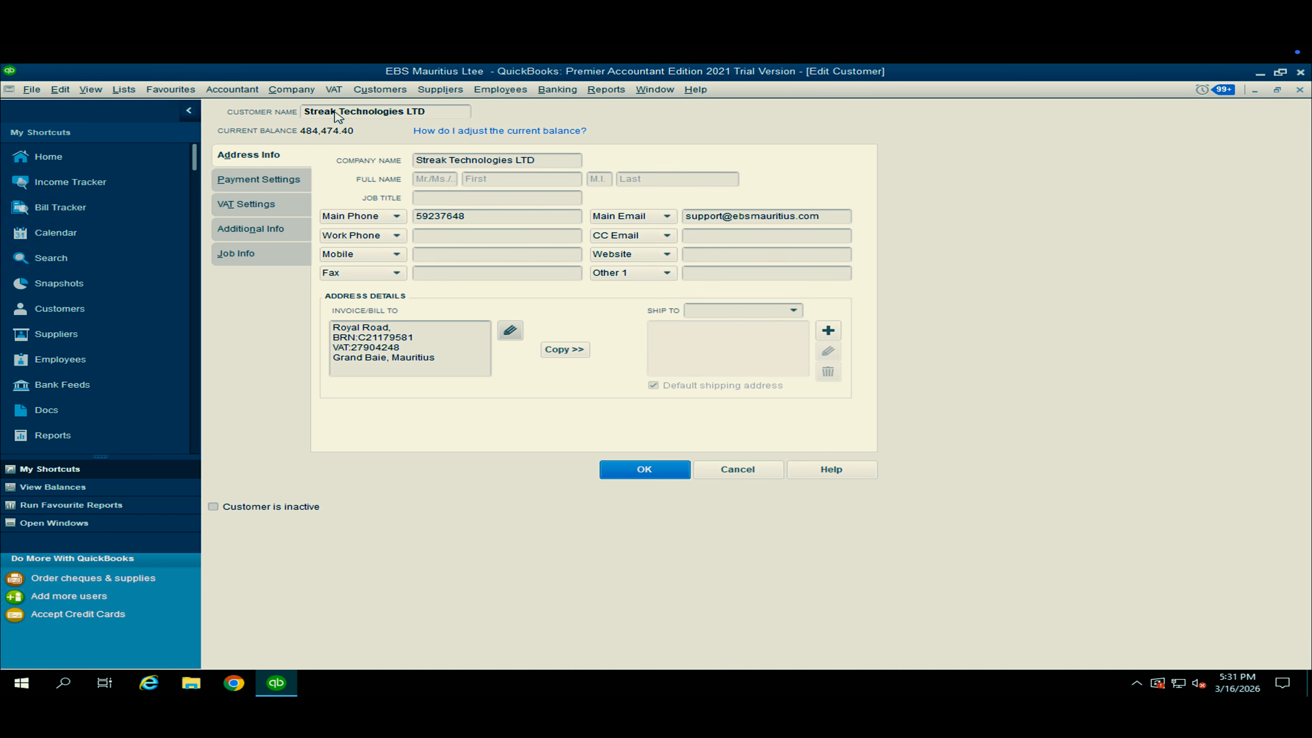
# Open VAT management, inspect the Non and 15% VAT codes and their rates, and return to the customer record.
pyautogui.click(336, 90)
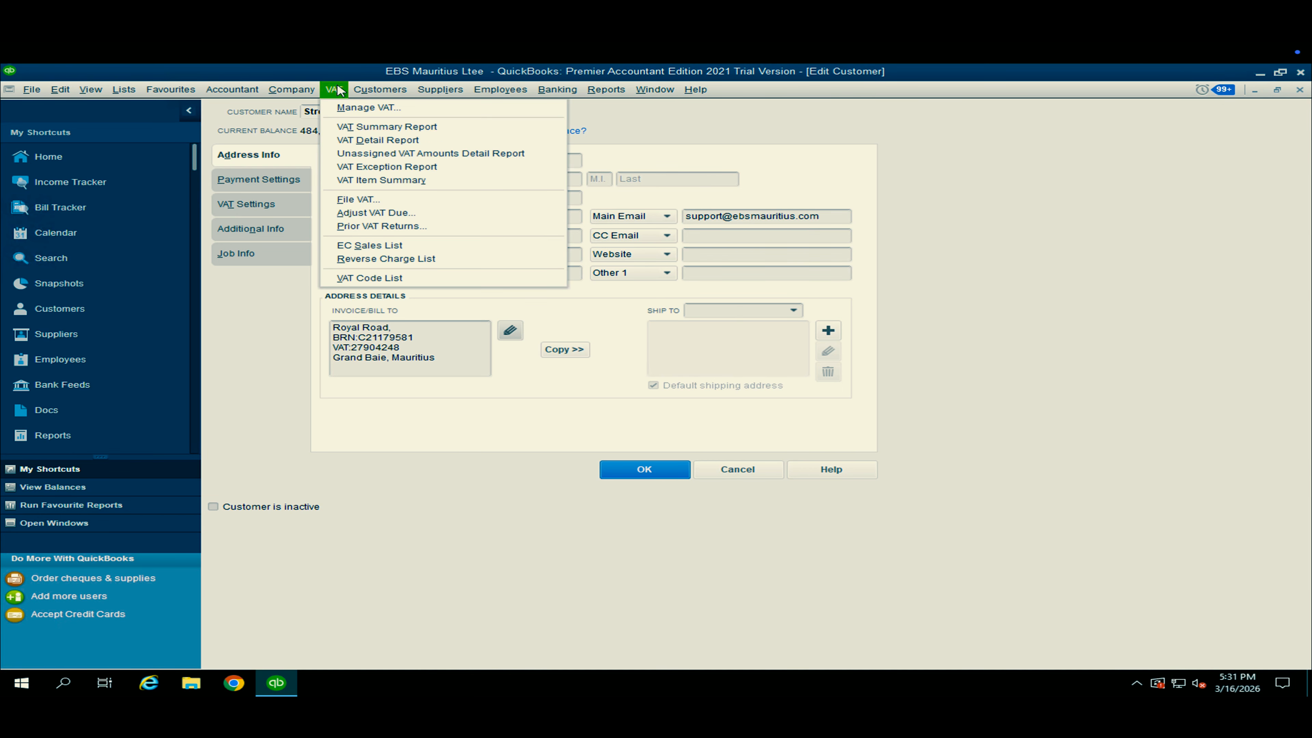
pyautogui.click(341, 107)
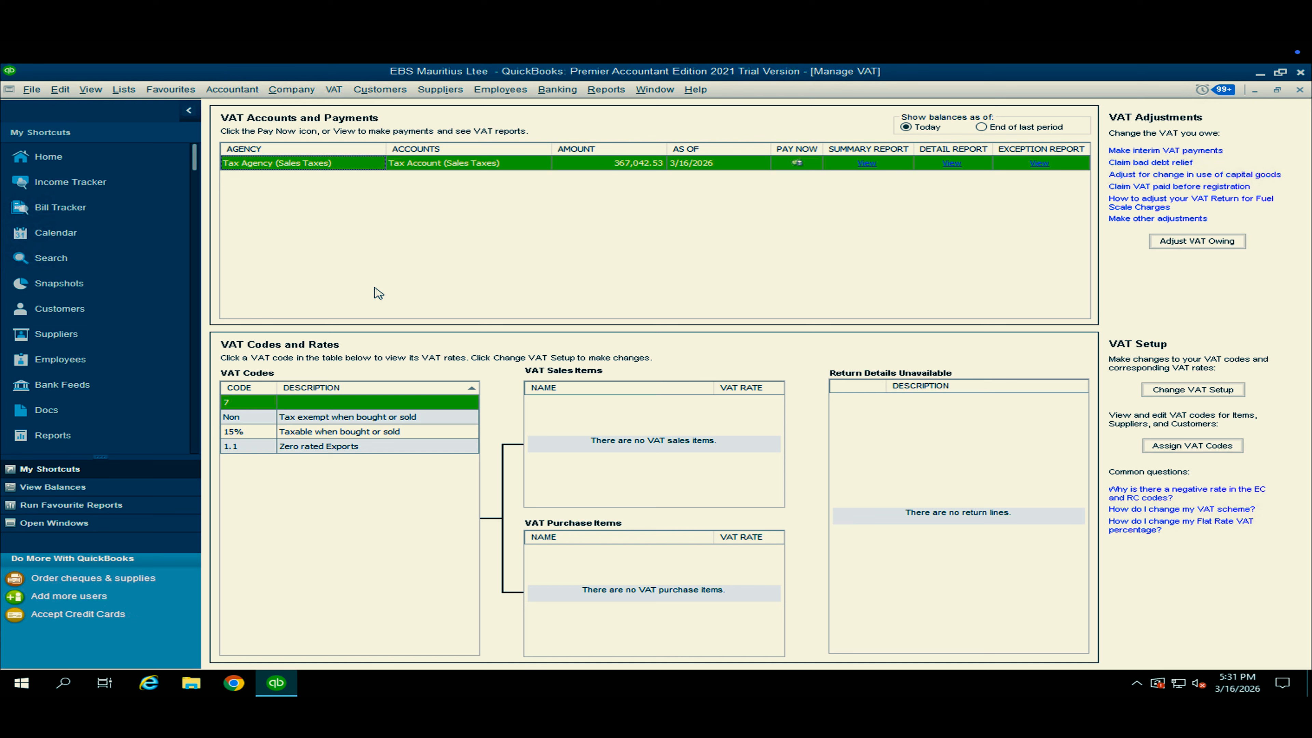
pyautogui.click(333, 418)
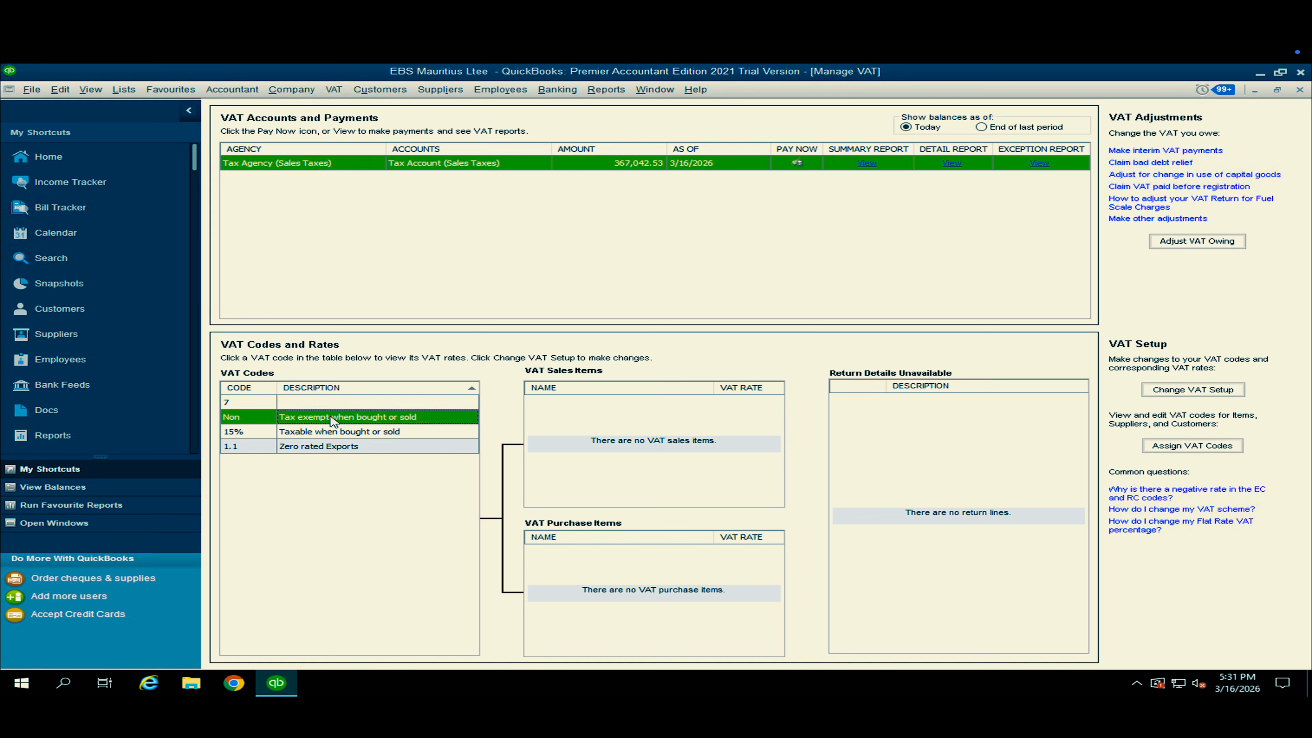
pyautogui.click(333, 432)
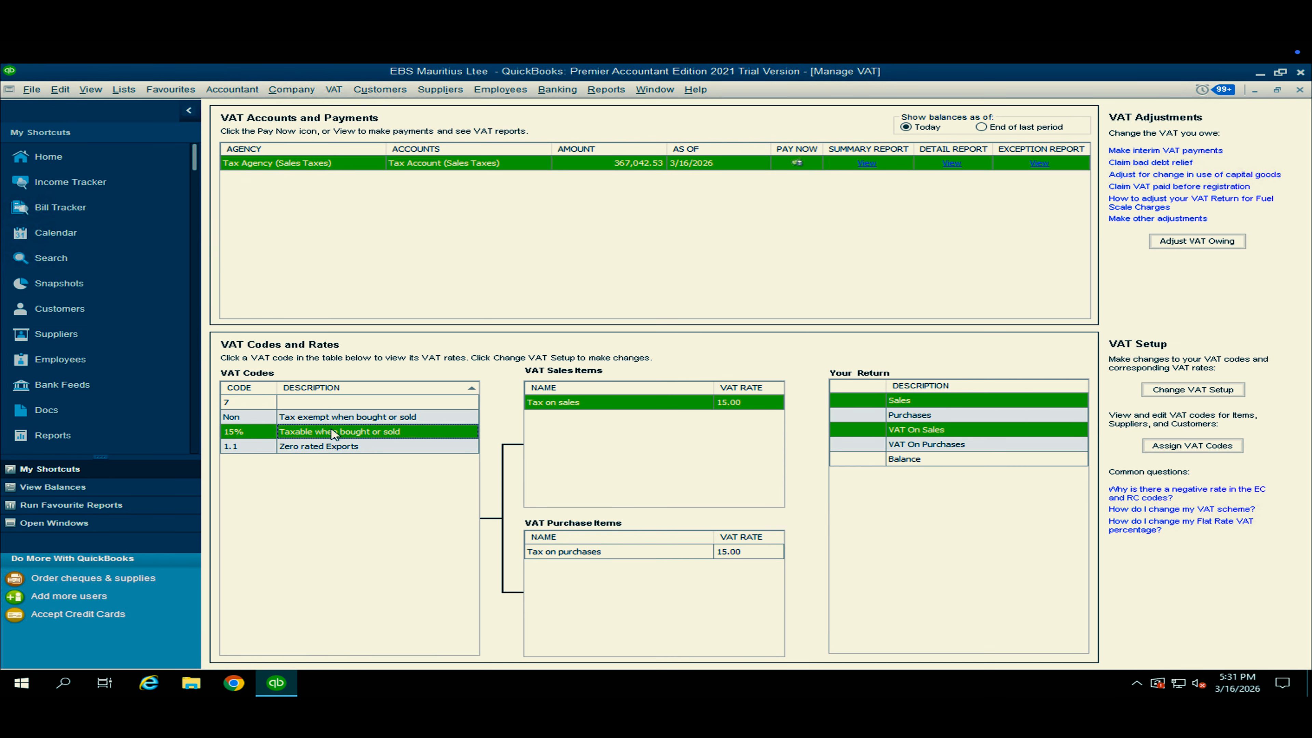
pyautogui.click(710, 406)
pyautogui.click(1298, 91)
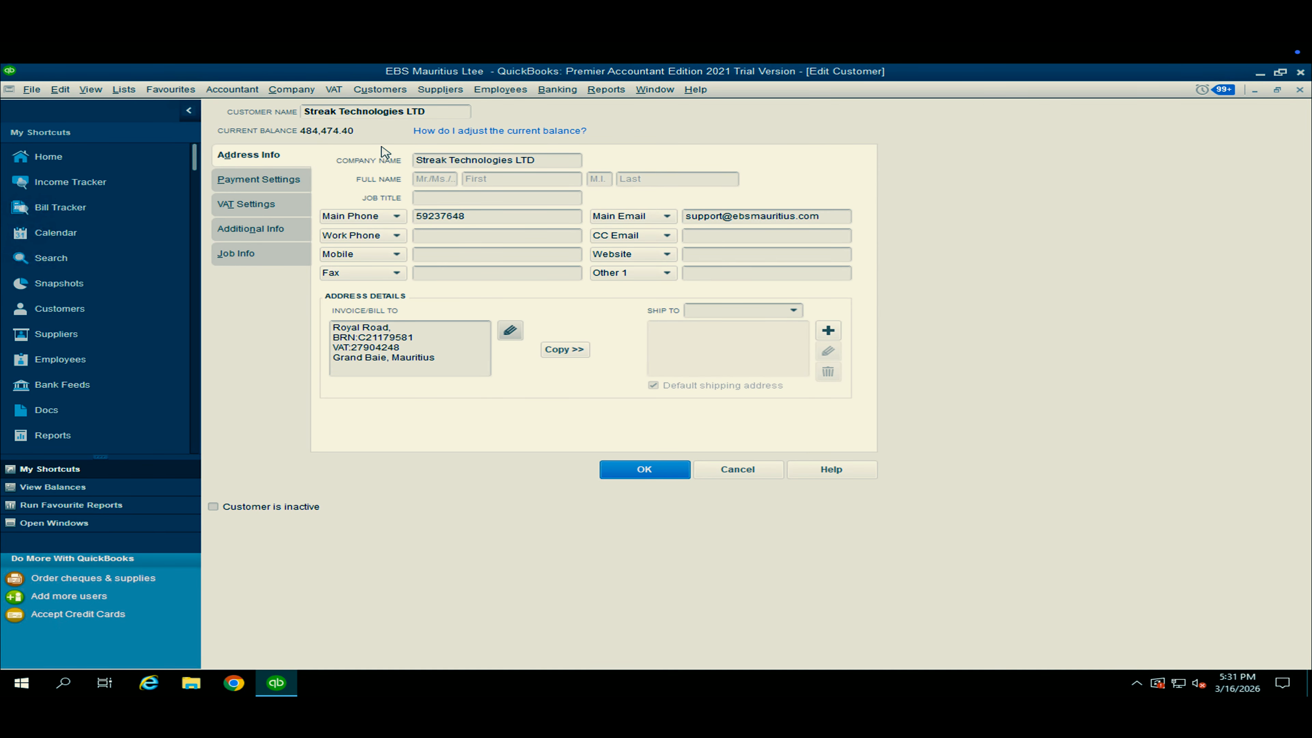
# Save the customer record and start a new invoice for Streak Technologies LTD.
pyautogui.click(640, 470)
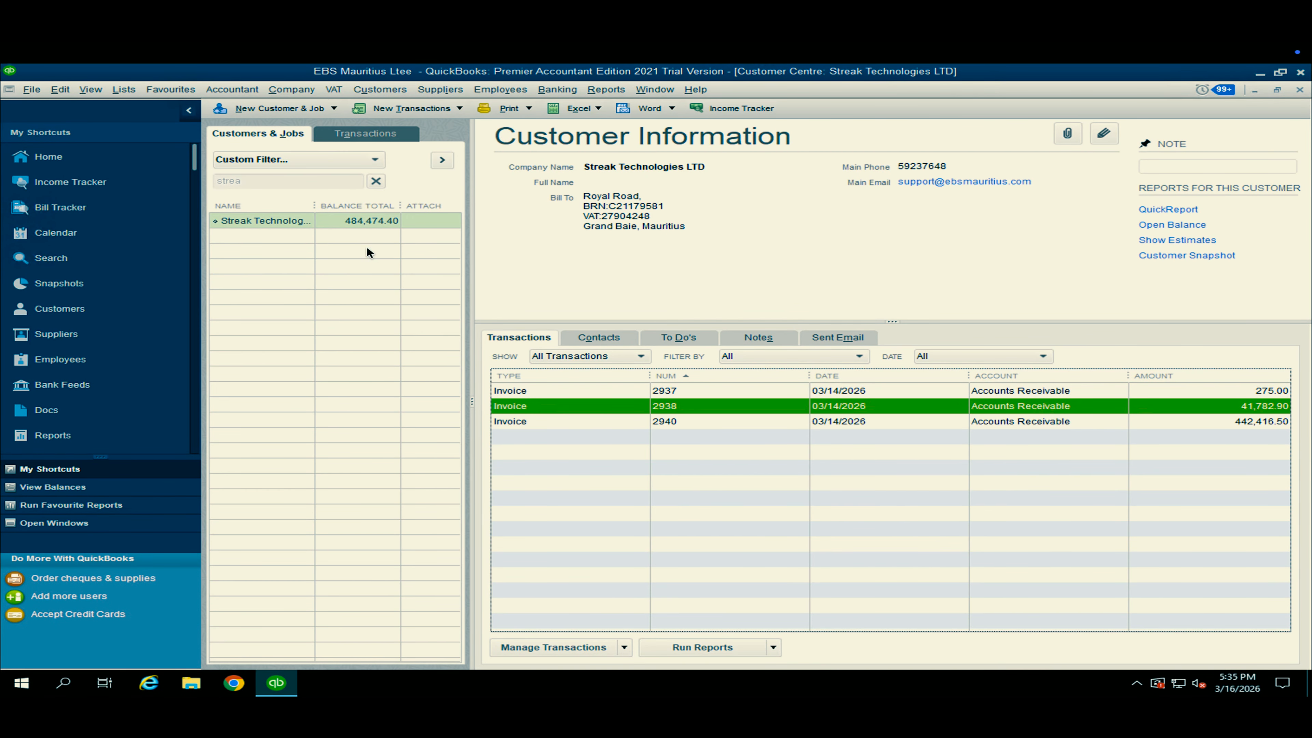
pyautogui.click(459, 109)
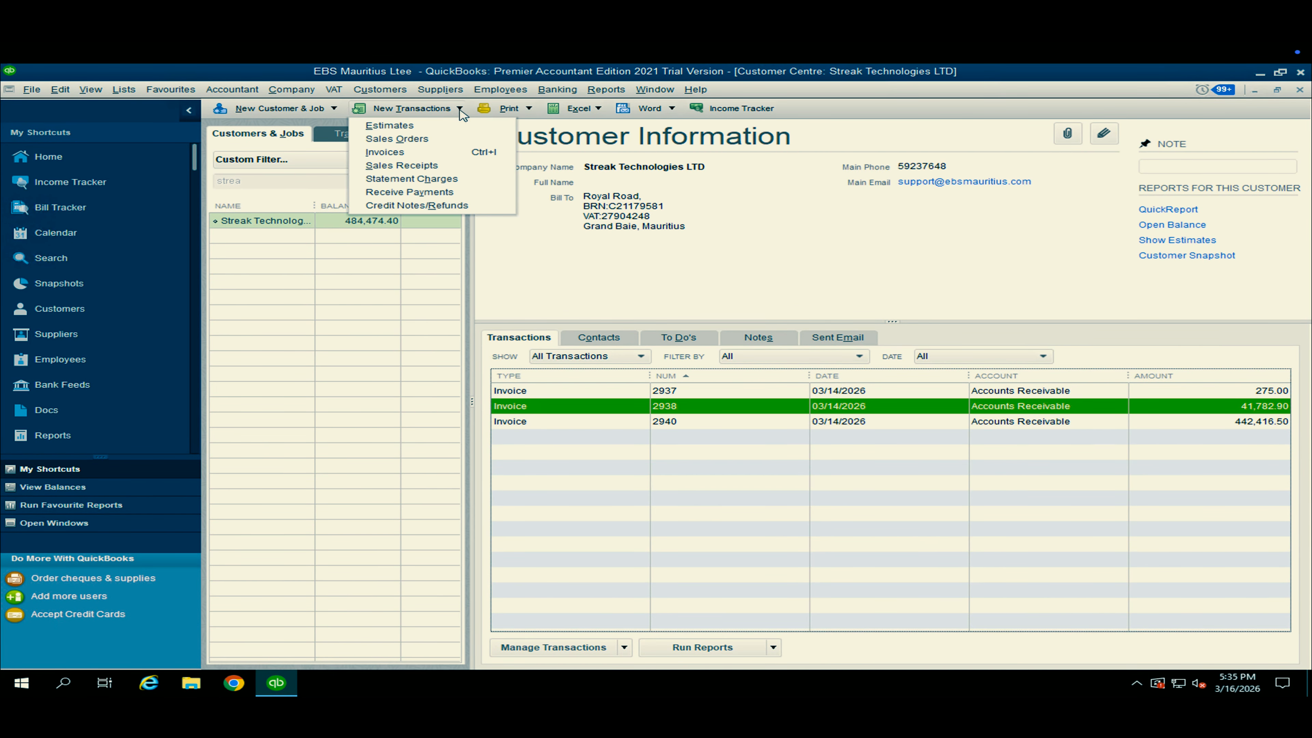
pyautogui.click(395, 153)
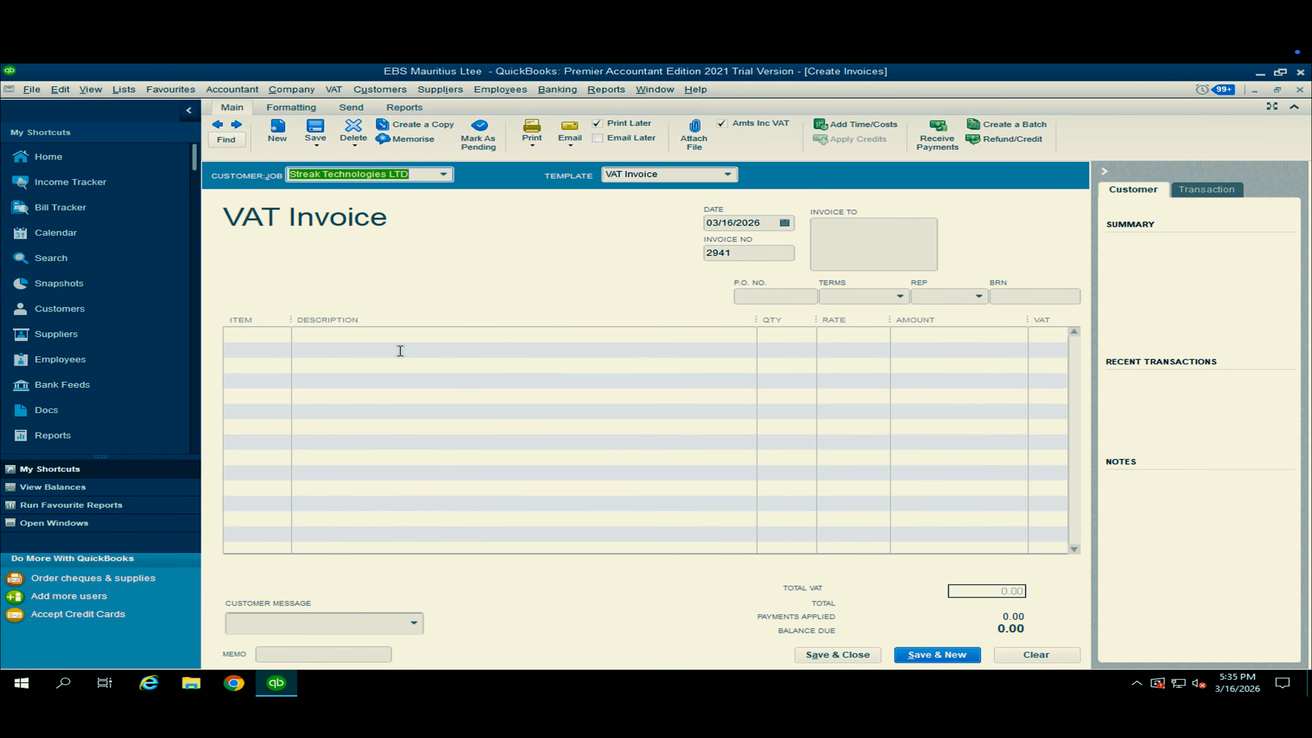
# Add item ACETONE1L on the first line of the VAT invoice.
pyautogui.click(310, 340)
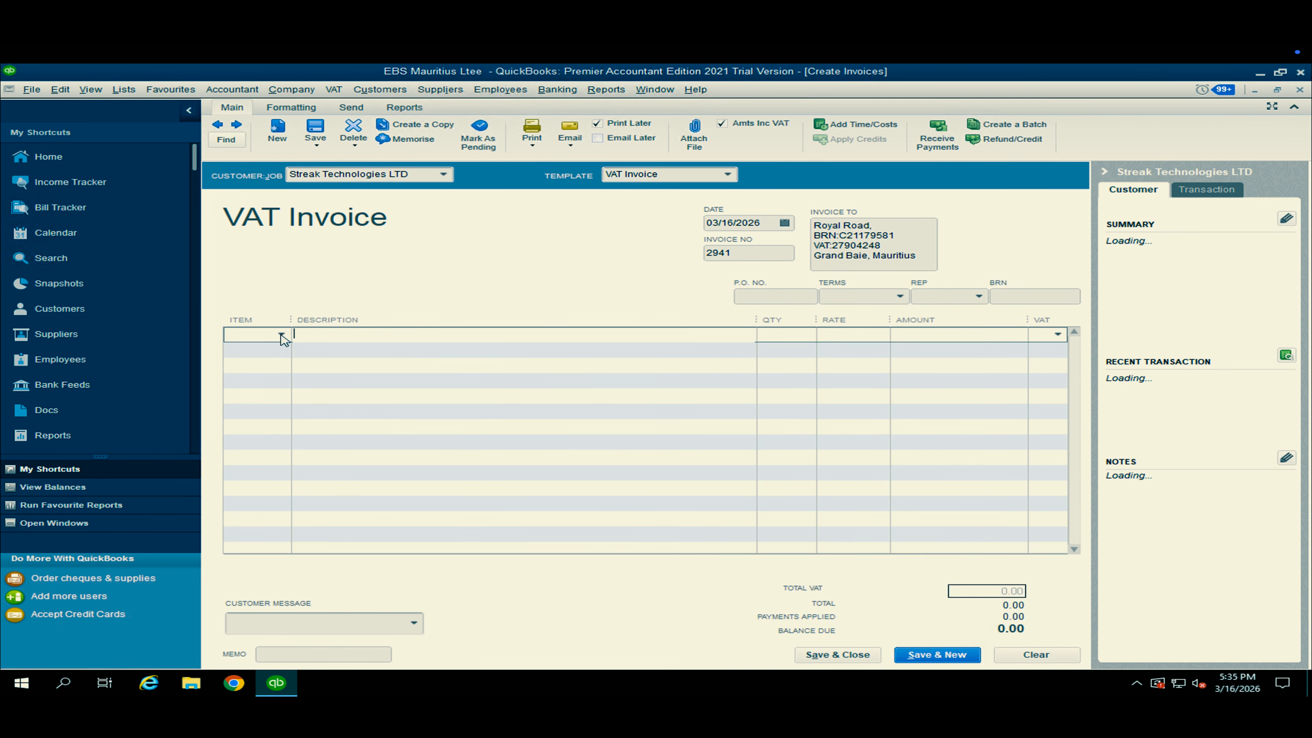
pyautogui.click(282, 335)
pyautogui.click(309, 597)
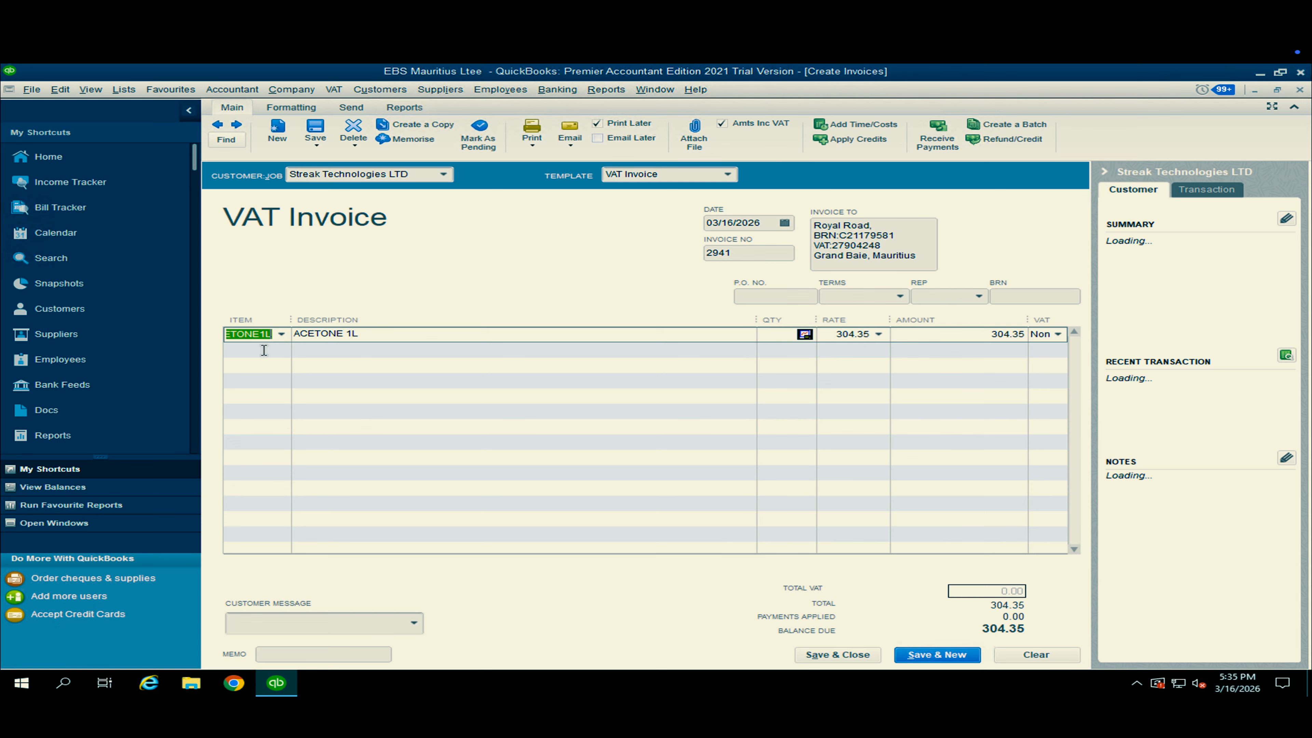
# Add the Bernard Cassiere items 18270 and 18367 on the second and third invoice lines.
pyautogui.click(264, 350)
pyautogui.click(282, 350)
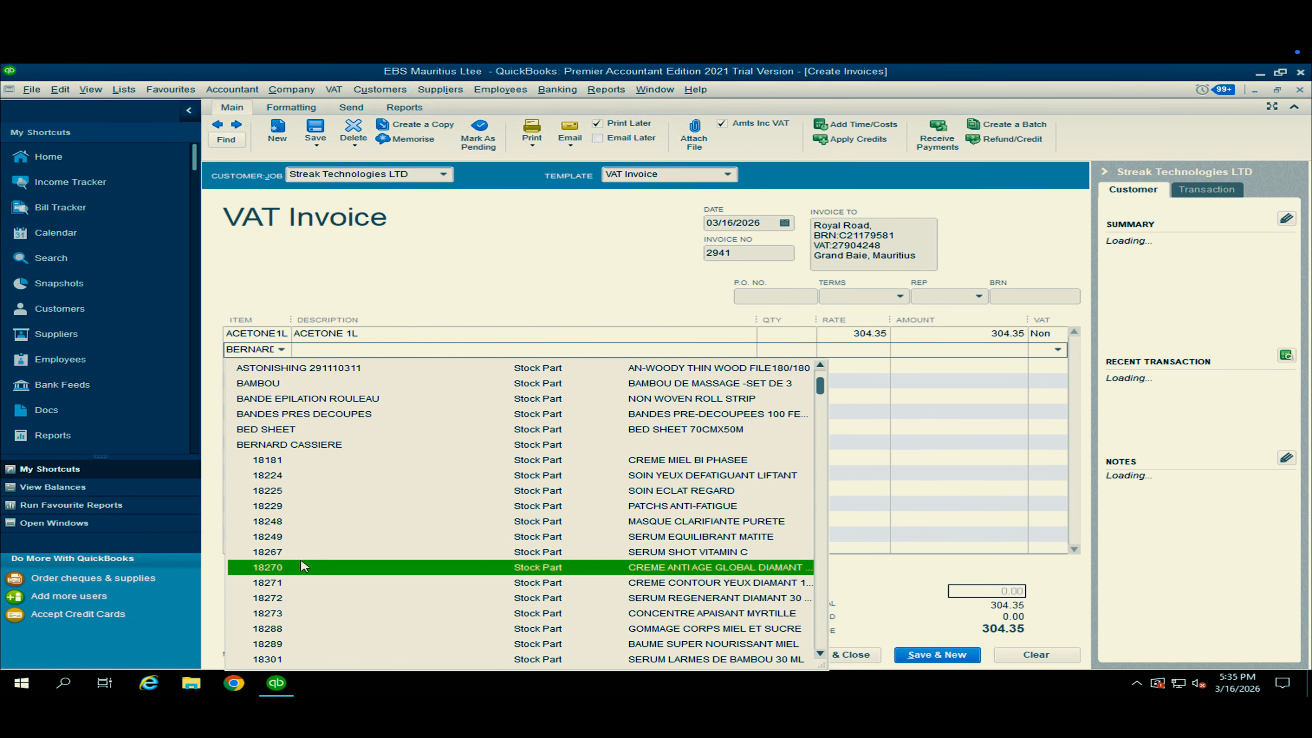
pyautogui.click(302, 568)
pyautogui.click(283, 366)
pyautogui.click(283, 366)
pyautogui.scroll(-6, 360, 496)
pyautogui.scroll(5, 361, 496)
pyautogui.scroll(-2, 360, 496)
pyautogui.scroll(-5, 362, 500)
pyautogui.scroll(-5, 393, 576)
pyautogui.click(390, 575)
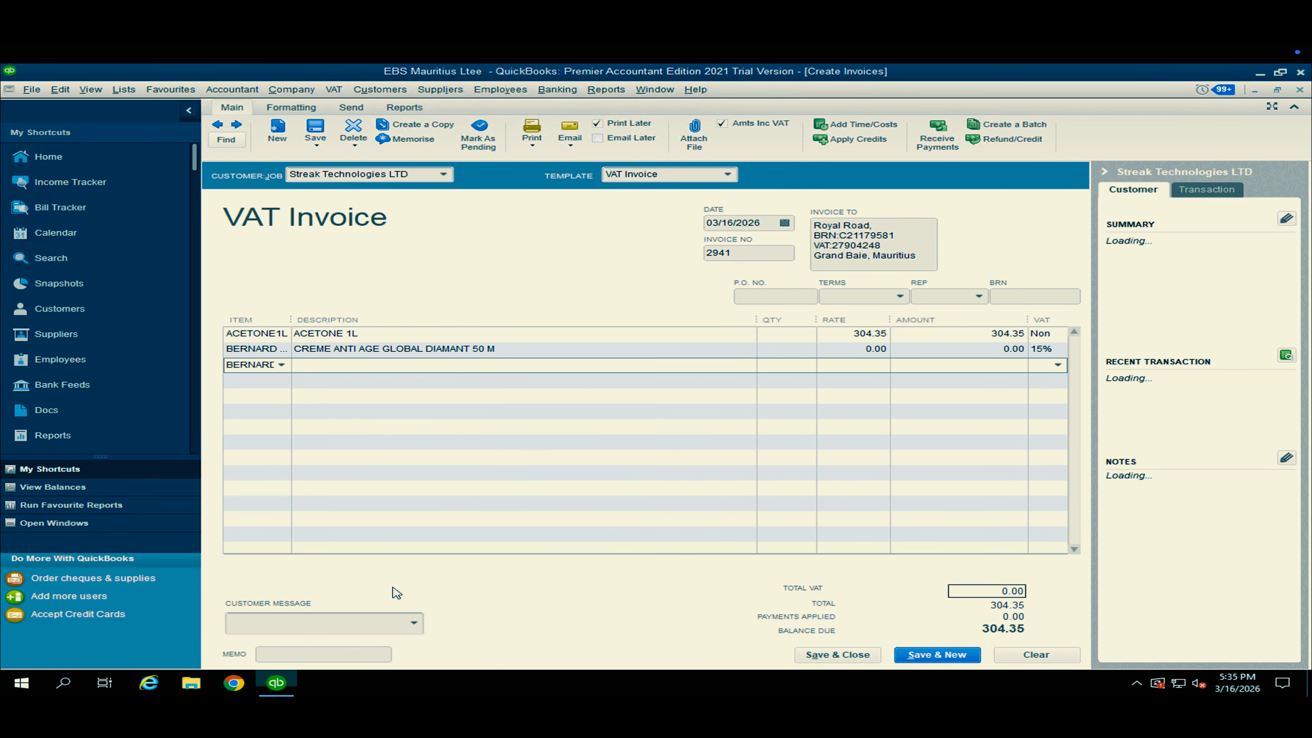
# Set the quantities of the three invoice lines to 15, 10 and 25.
pyautogui.click(789, 334)
pyautogui.write('1')
pyautogui.click(778, 348)
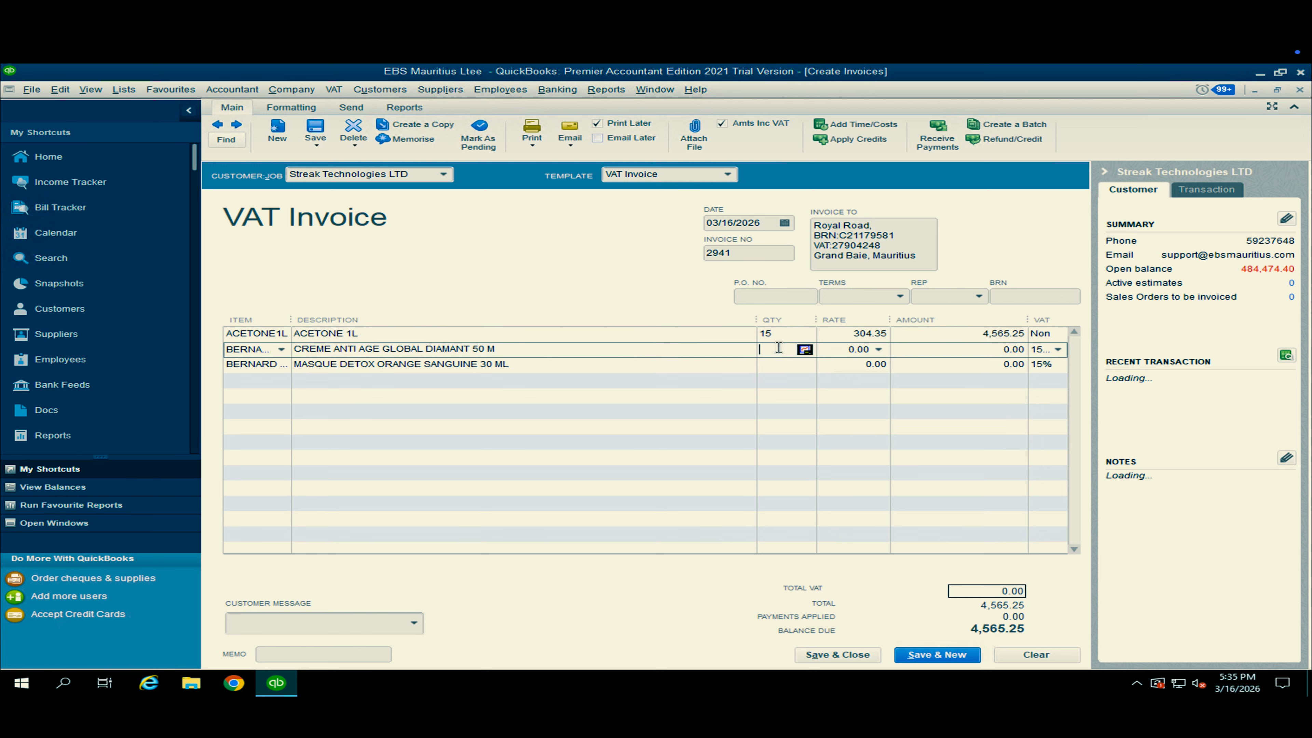
pyautogui.click(771, 363)
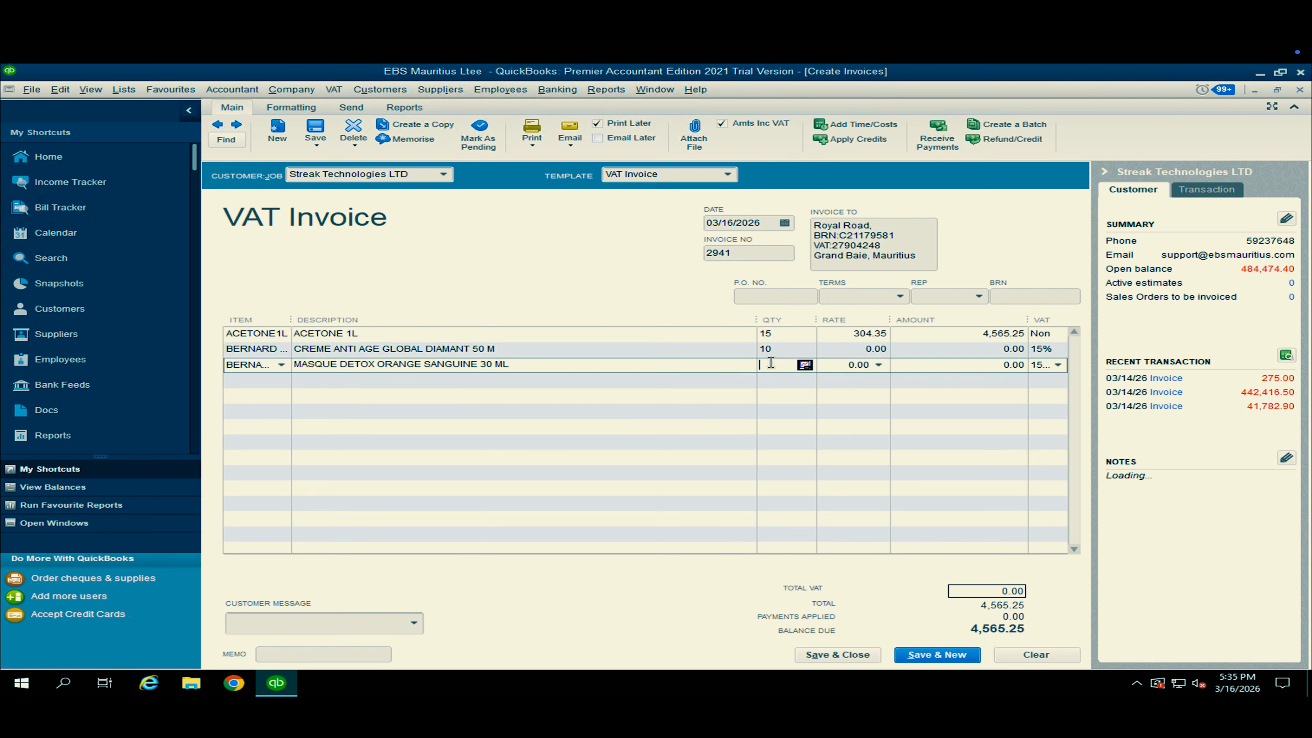
pyautogui.click(769, 350)
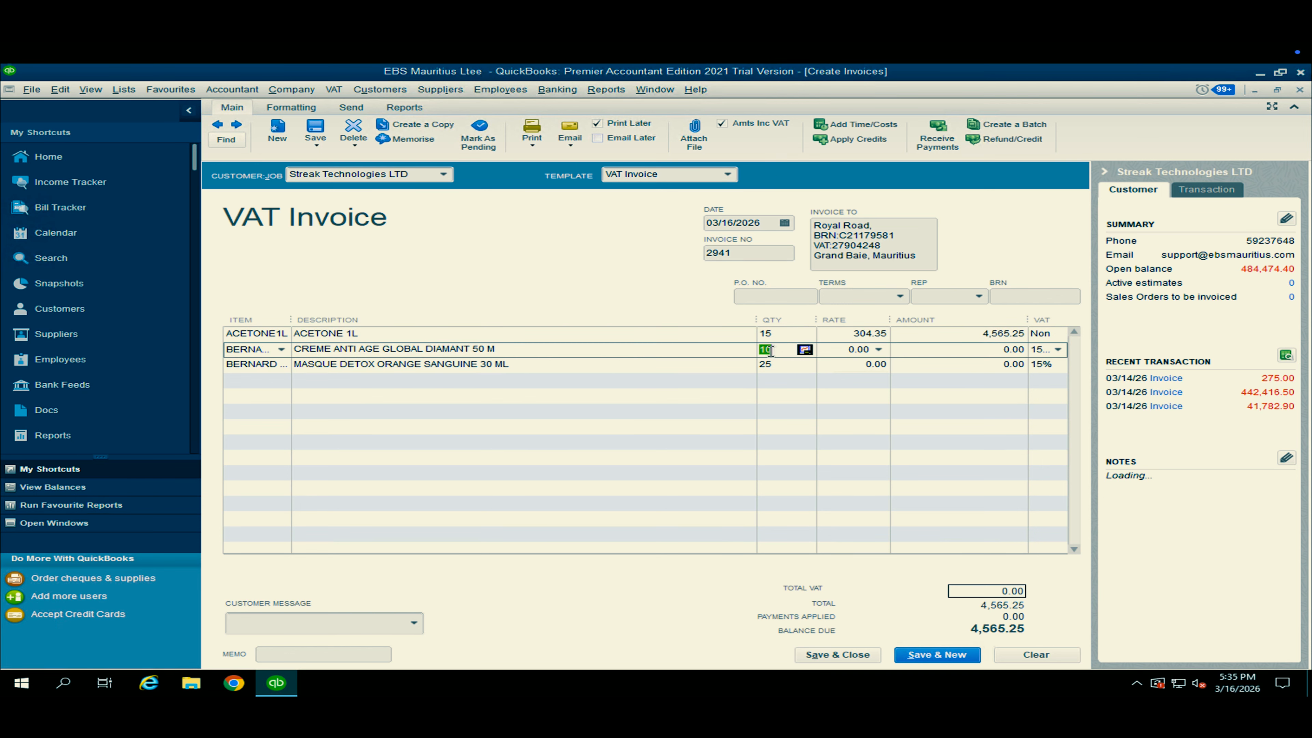
# Replace the second line's item with MIIDUPLLL3, LUXURIOUS LIQUID LINER DECADENCE03.
pyautogui.click(867, 350)
pyautogui.click(282, 352)
pyautogui.scroll(20, 341, 416)
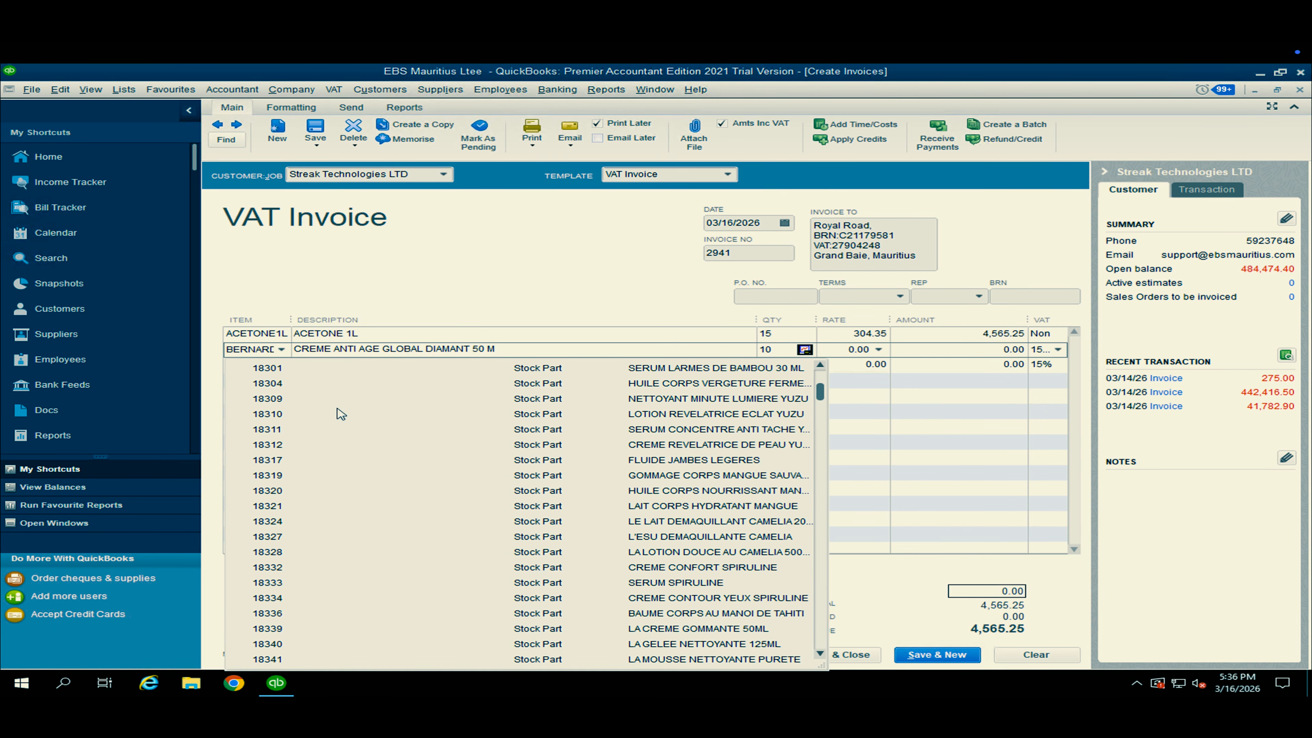
pyautogui.click(313, 475)
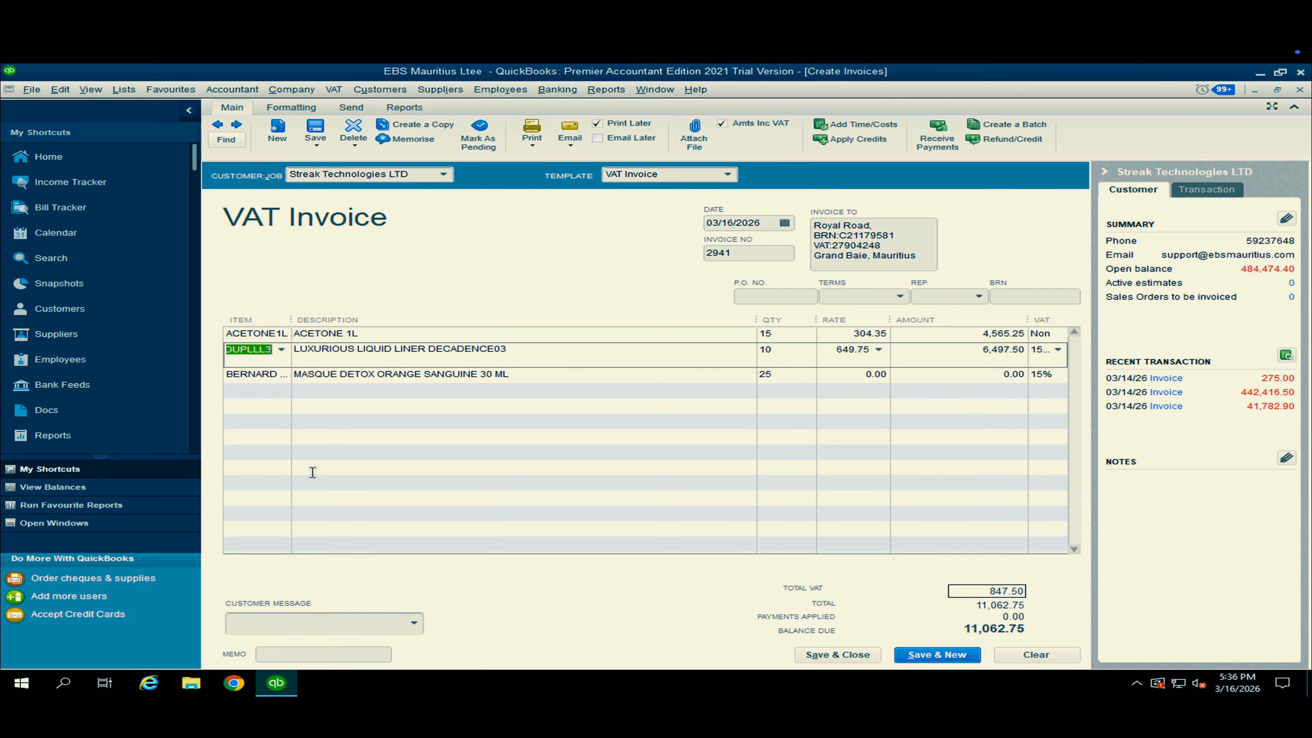
# Replace the third line's item with ACETONE1L.
pyautogui.click(269, 374)
pyautogui.click(281, 375)
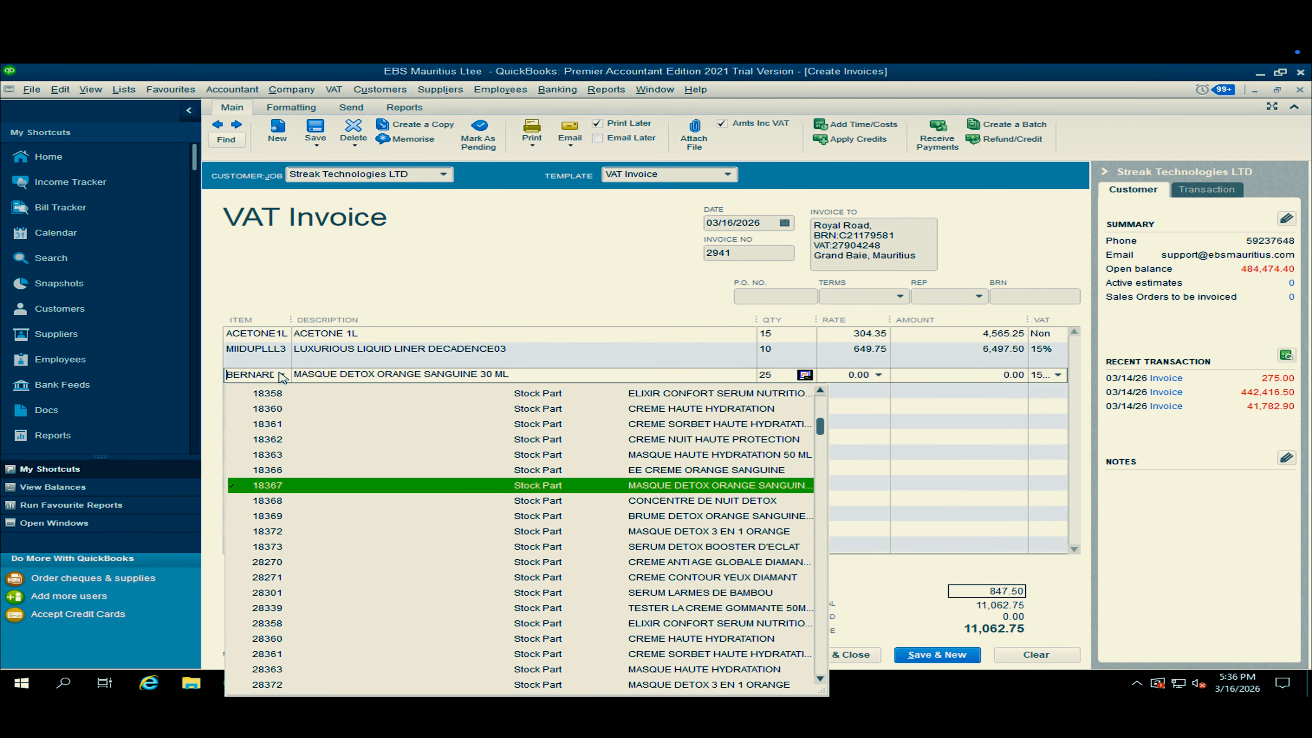
pyautogui.write('ac')
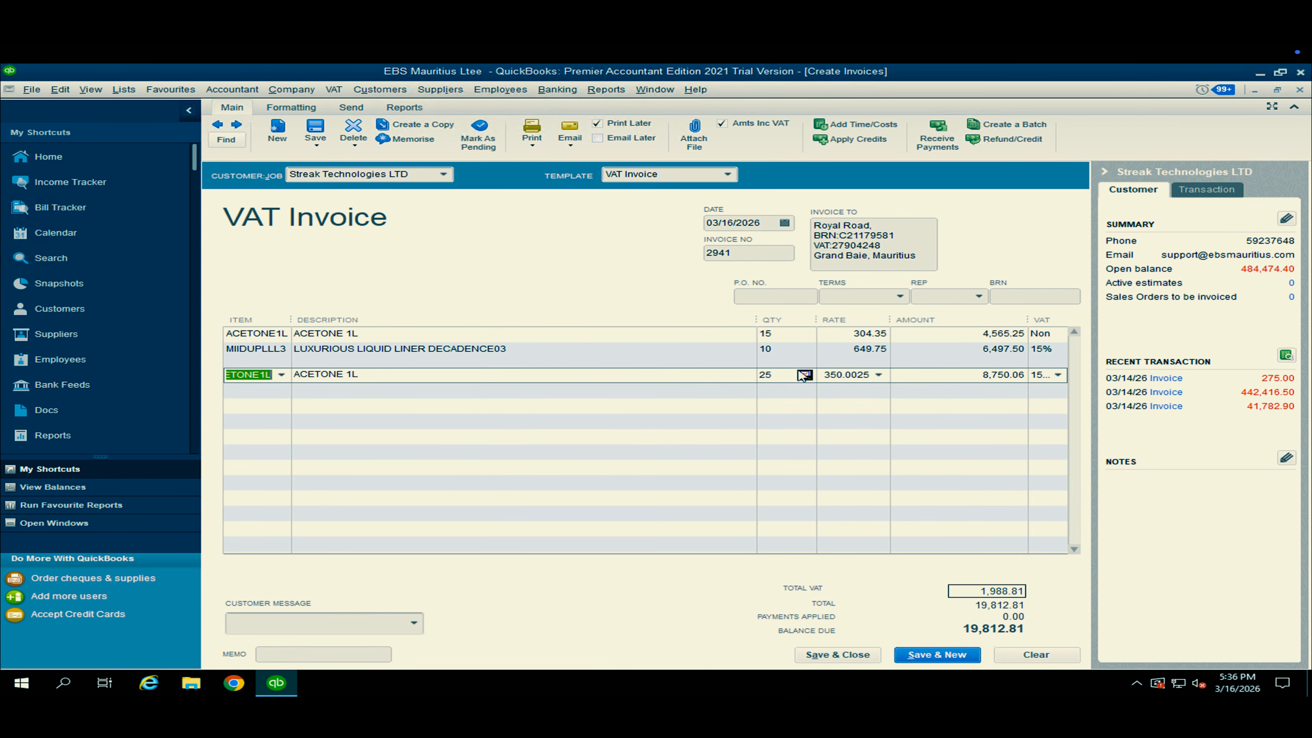
pyautogui.press('Up')
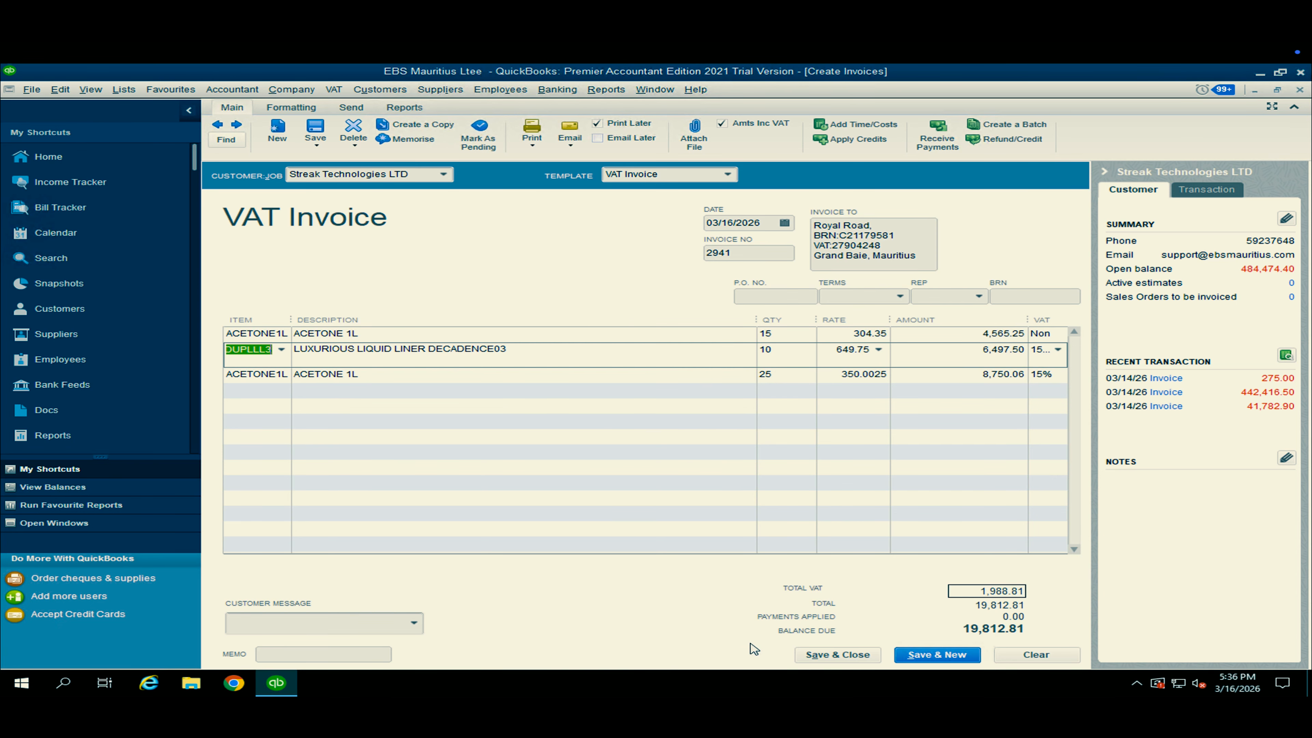
# Save and close the invoice, and dismiss the fiscalisation notification.
pyautogui.click(829, 657)
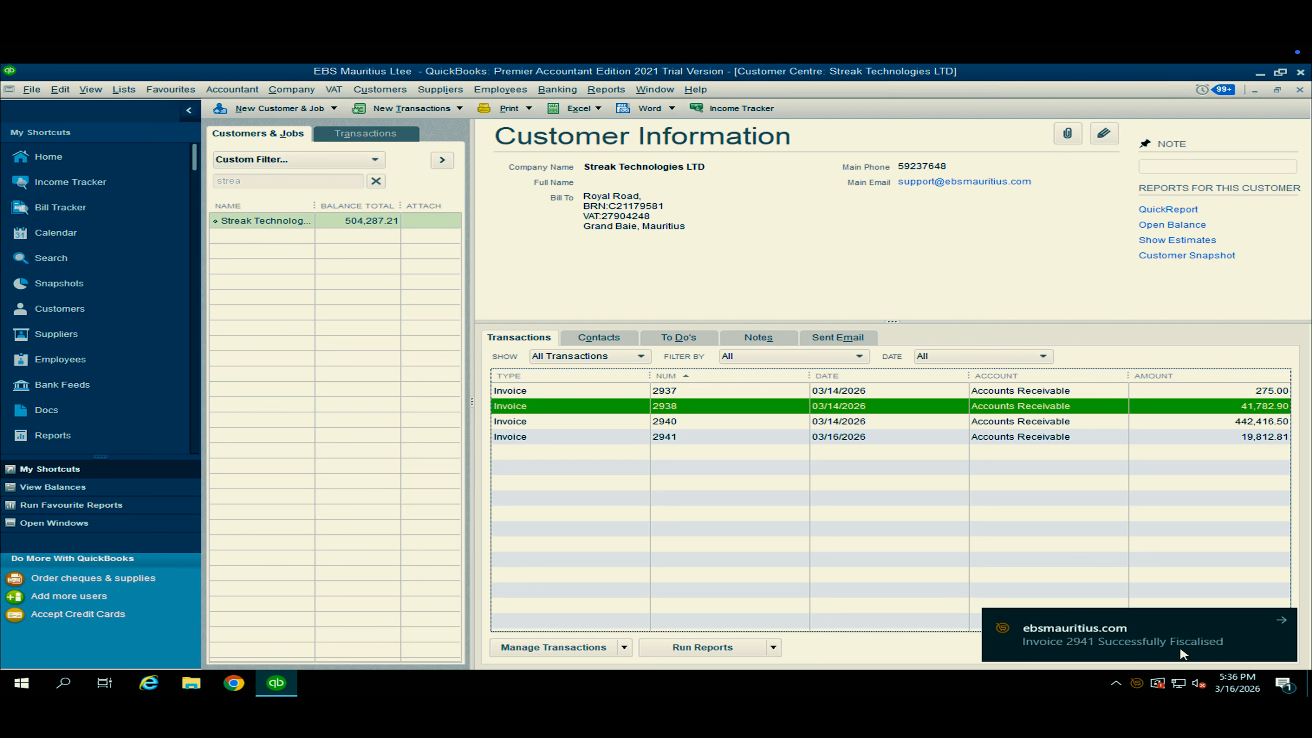
pyautogui.click(1073, 657)
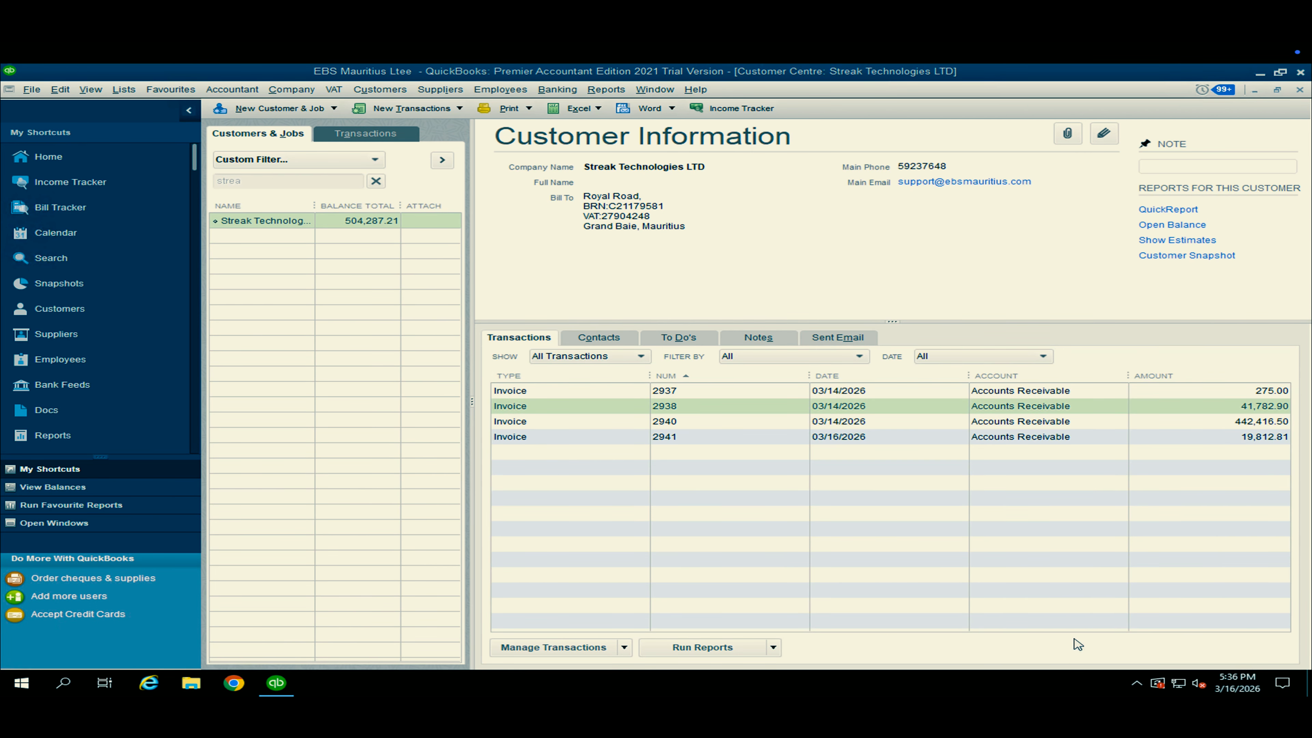
# Minimise the accounting program and open the EBS Documents folder on the desktop.
pyautogui.click(1259, 73)
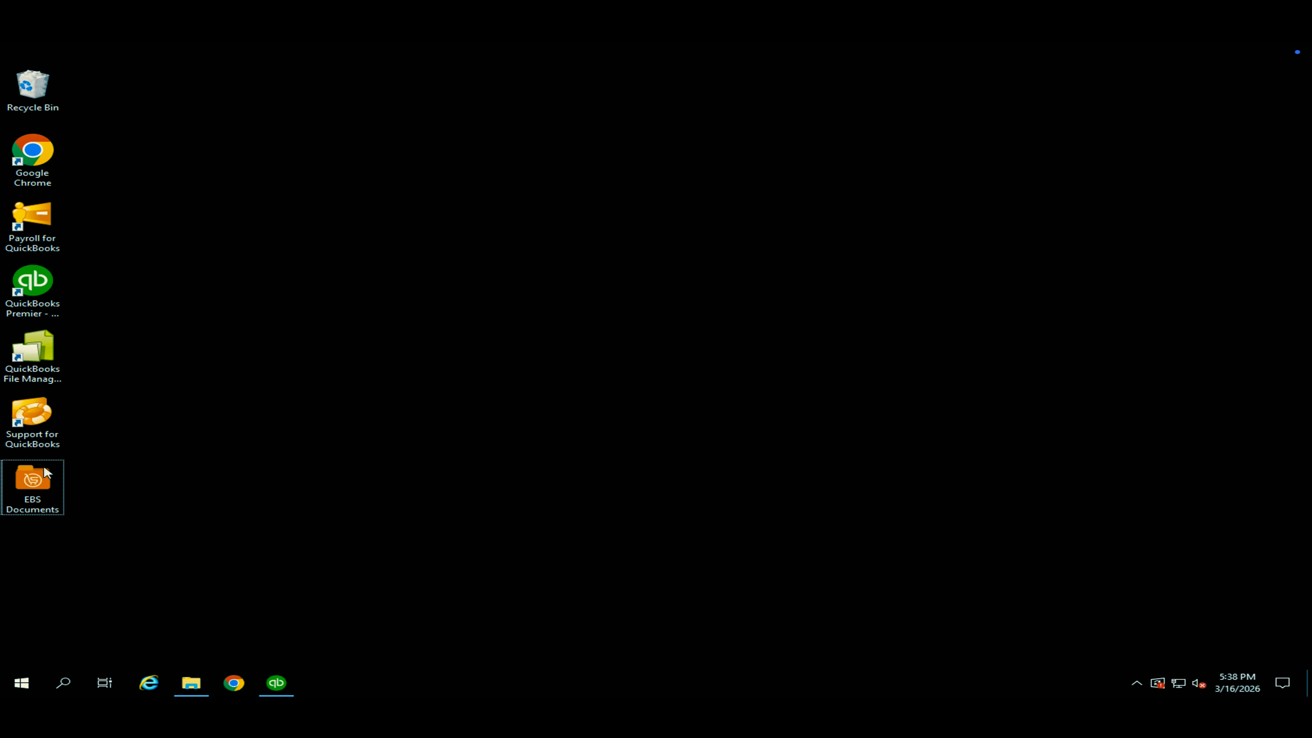
pyautogui.doubleClick(37, 479)
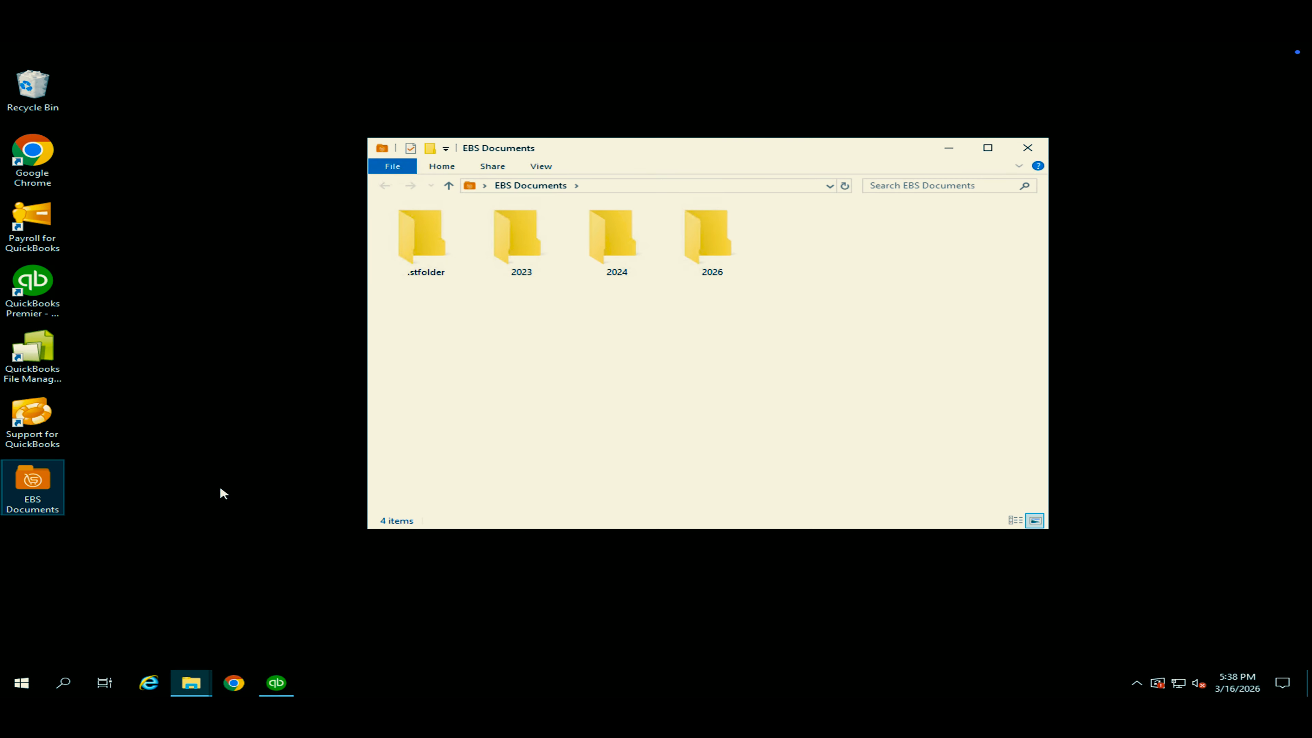
# Open the 2941-INV PDF from the 2026 > 03 > 16 folder, review the invoice, and close the PDF and folder windows.
pyautogui.doubleClick(719, 239)
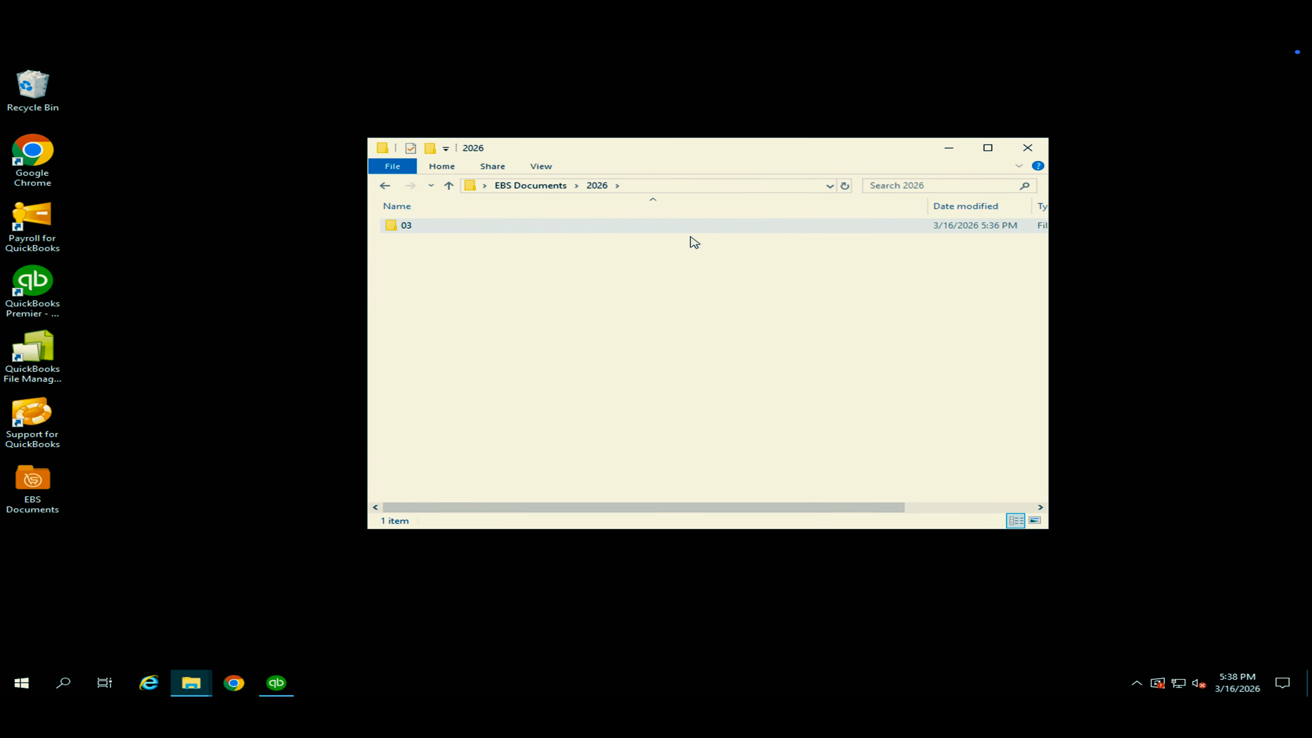
pyautogui.doubleClick(441, 227)
pyautogui.doubleClick(435, 241)
pyautogui.doubleClick(434, 226)
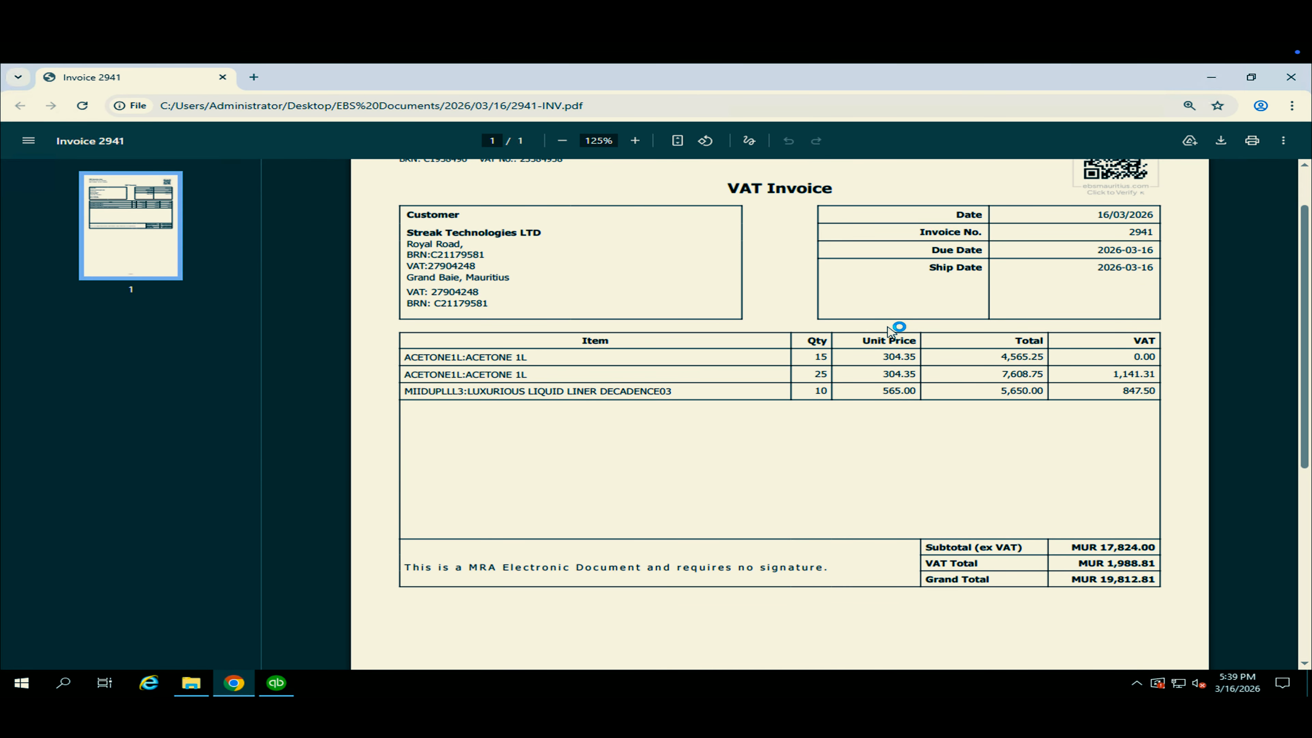
pyautogui.scroll(1, 889, 331)
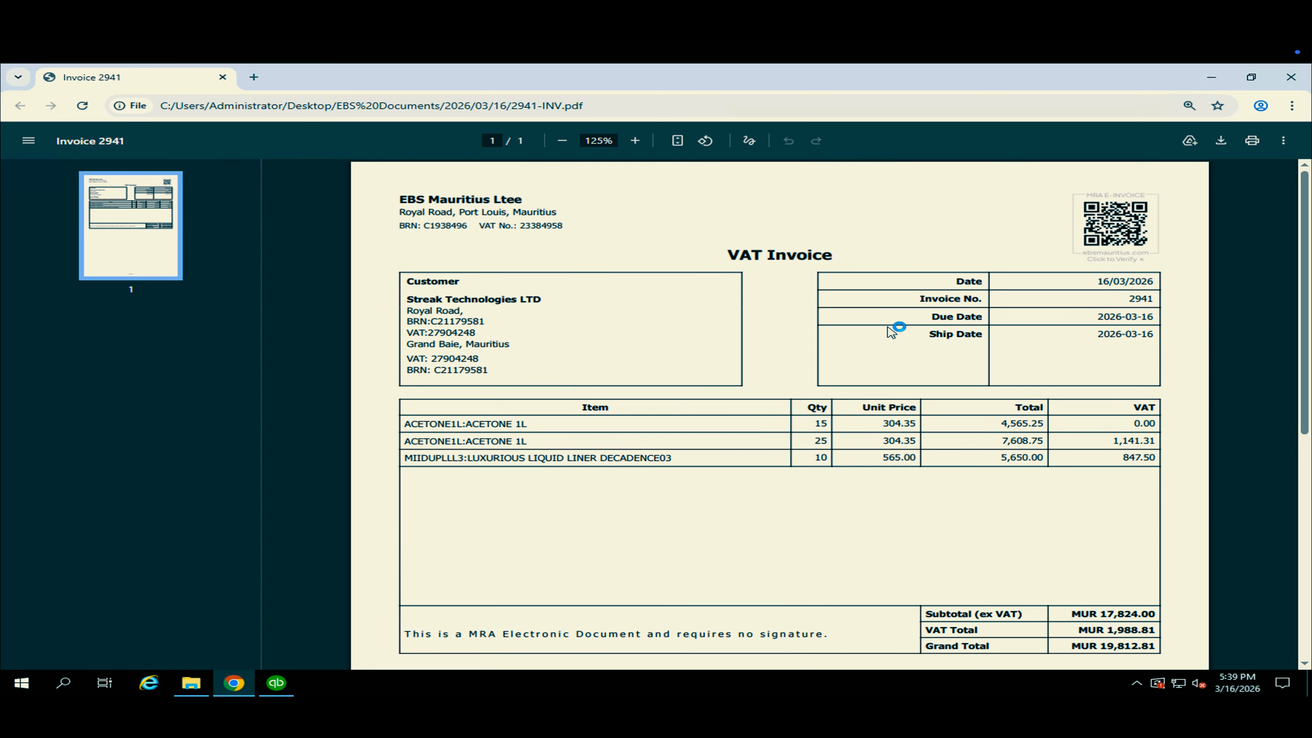
pyautogui.click(1292, 78)
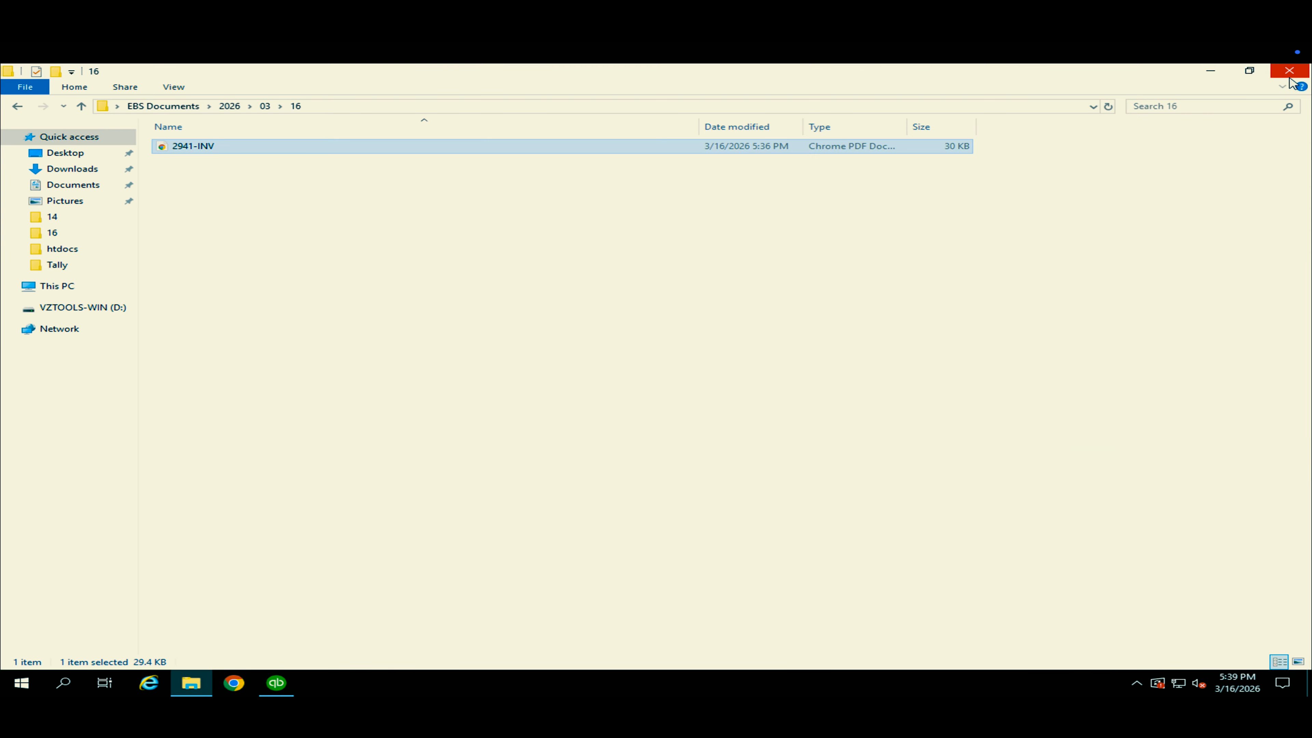
pyautogui.click(1290, 70)
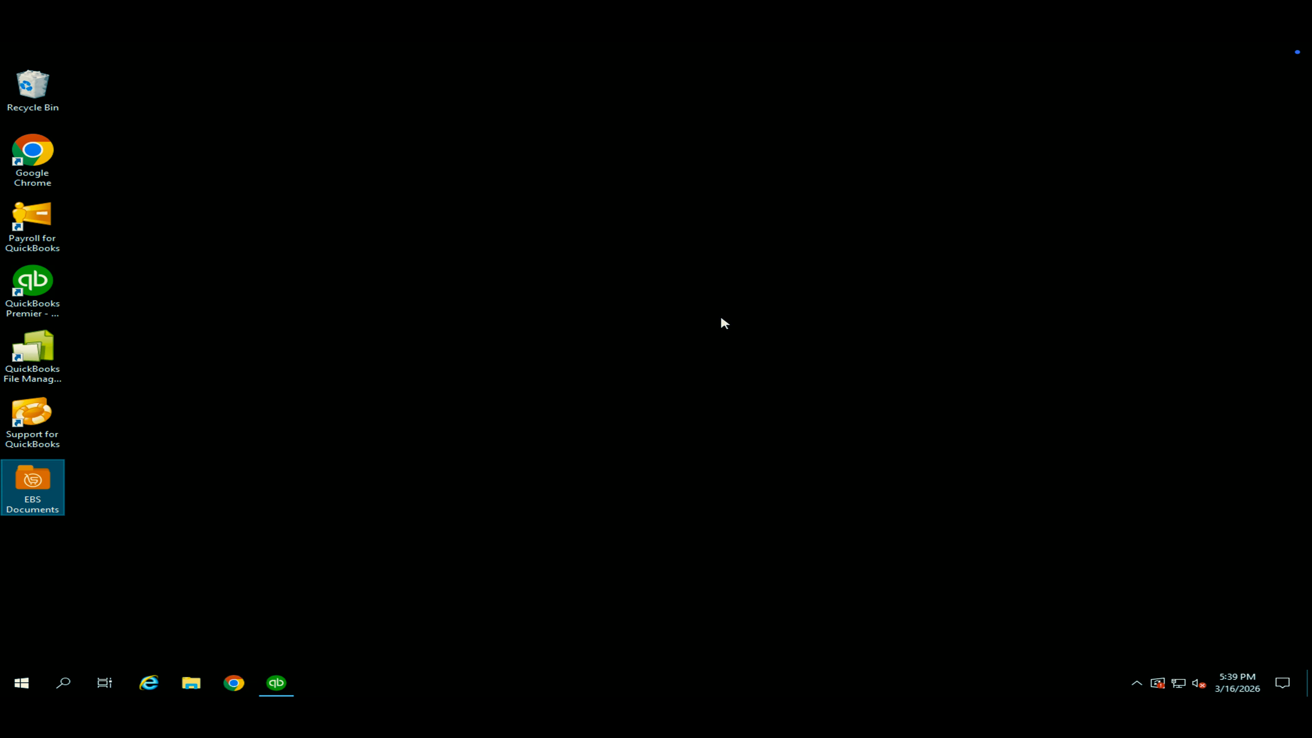
# Switch back to QuickBooks, start a new invoice for Streak Technologies LTD, and dismiss the What's New tip.
pyautogui.click(277, 683)
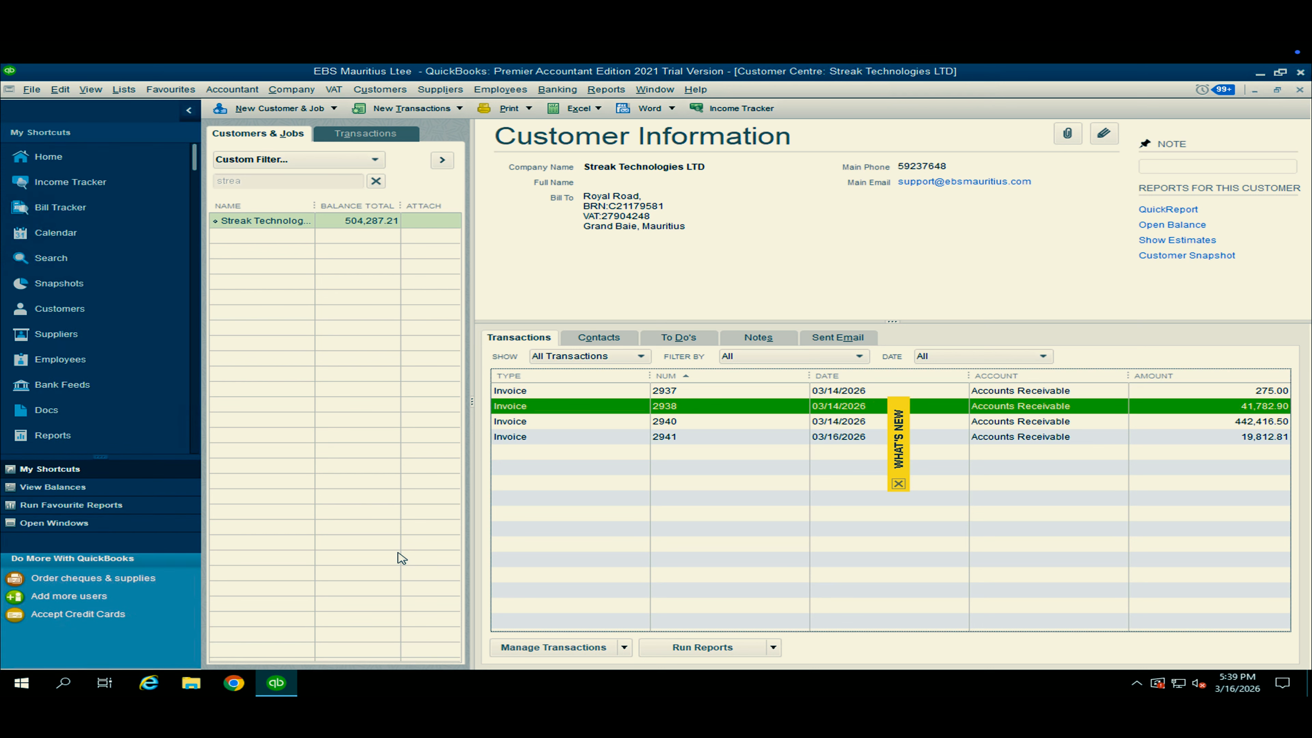
pyautogui.click(458, 109)
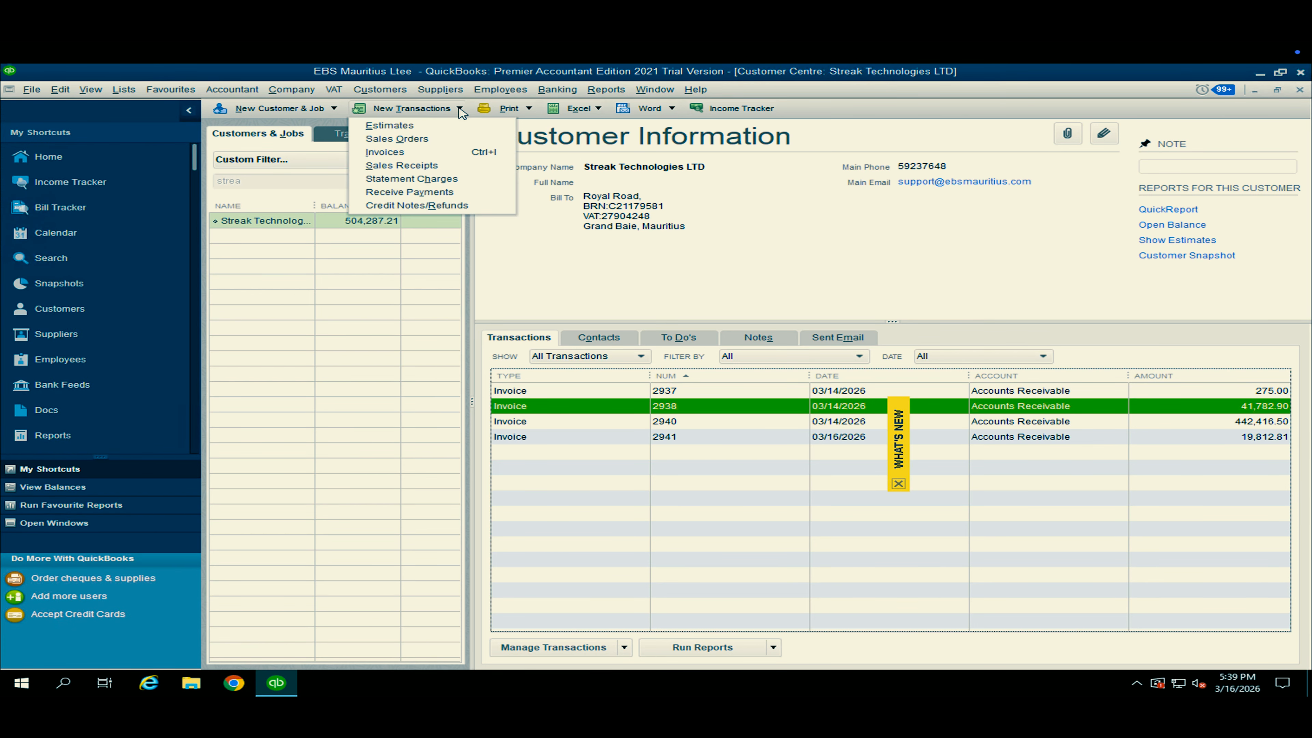
pyautogui.click(402, 152)
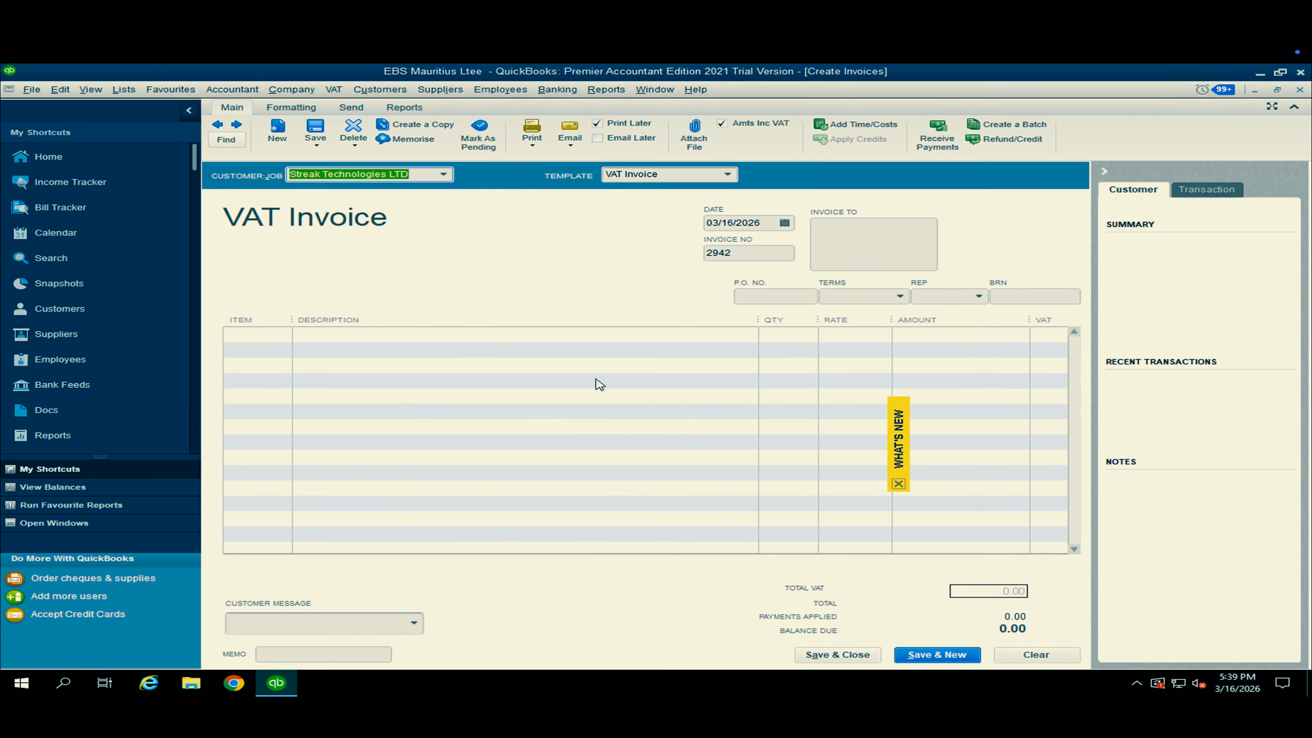
pyautogui.click(899, 485)
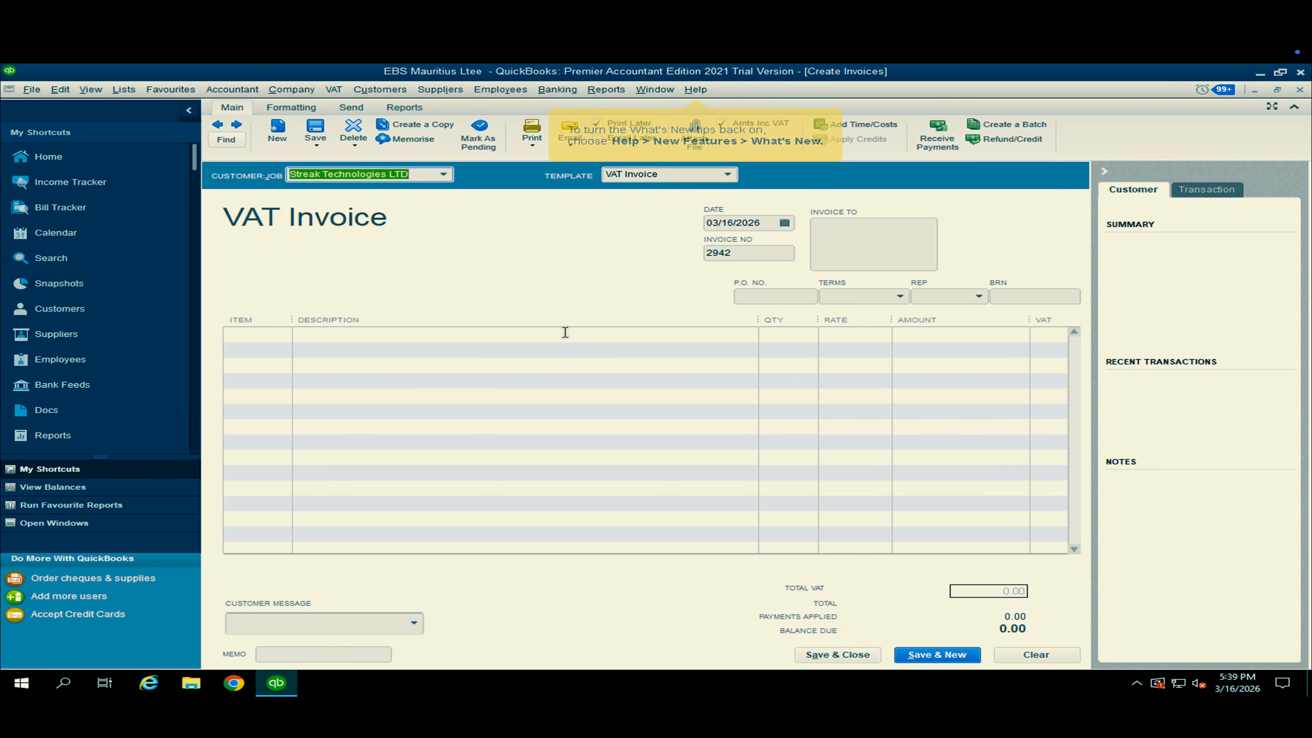
# Add item MII EYEPENDEFDP02, DEFINING EYE PENCIL -DEMURE02, on the first and second invoice lines.
pyautogui.click(282, 338)
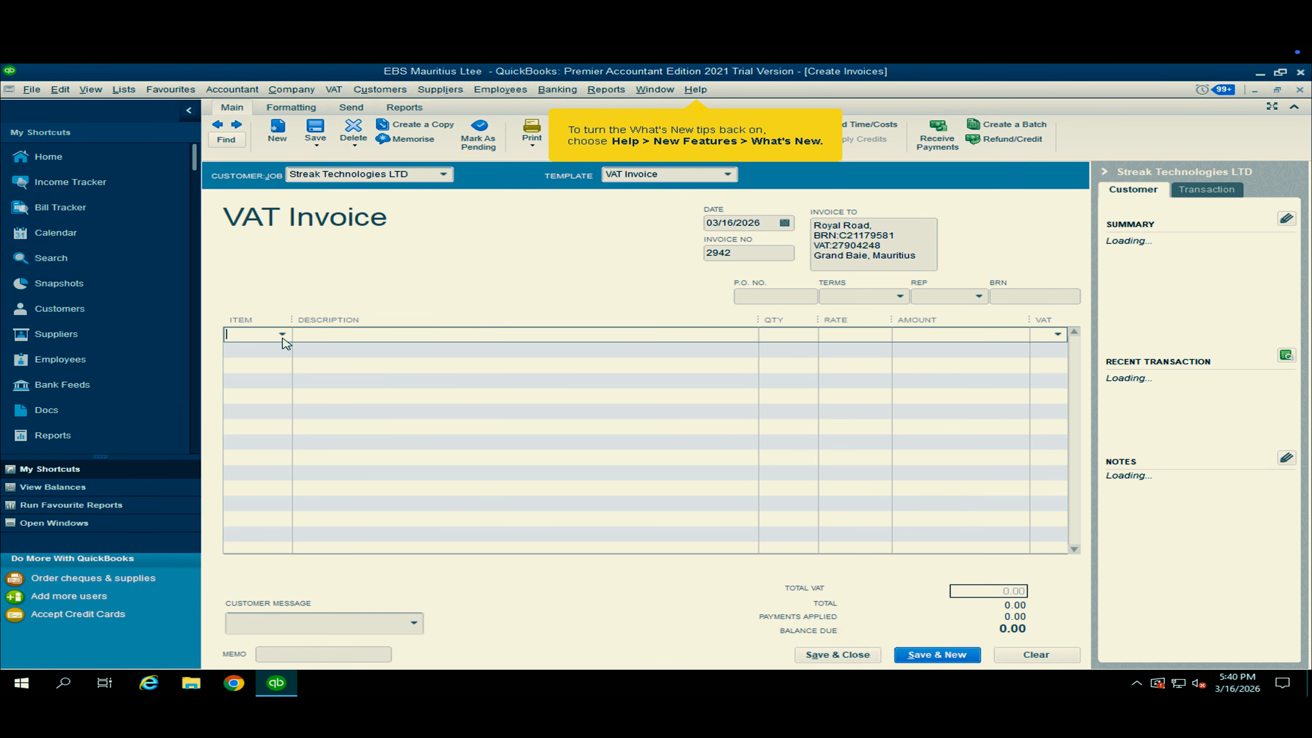
pyautogui.click(282, 338)
pyautogui.click(264, 449)
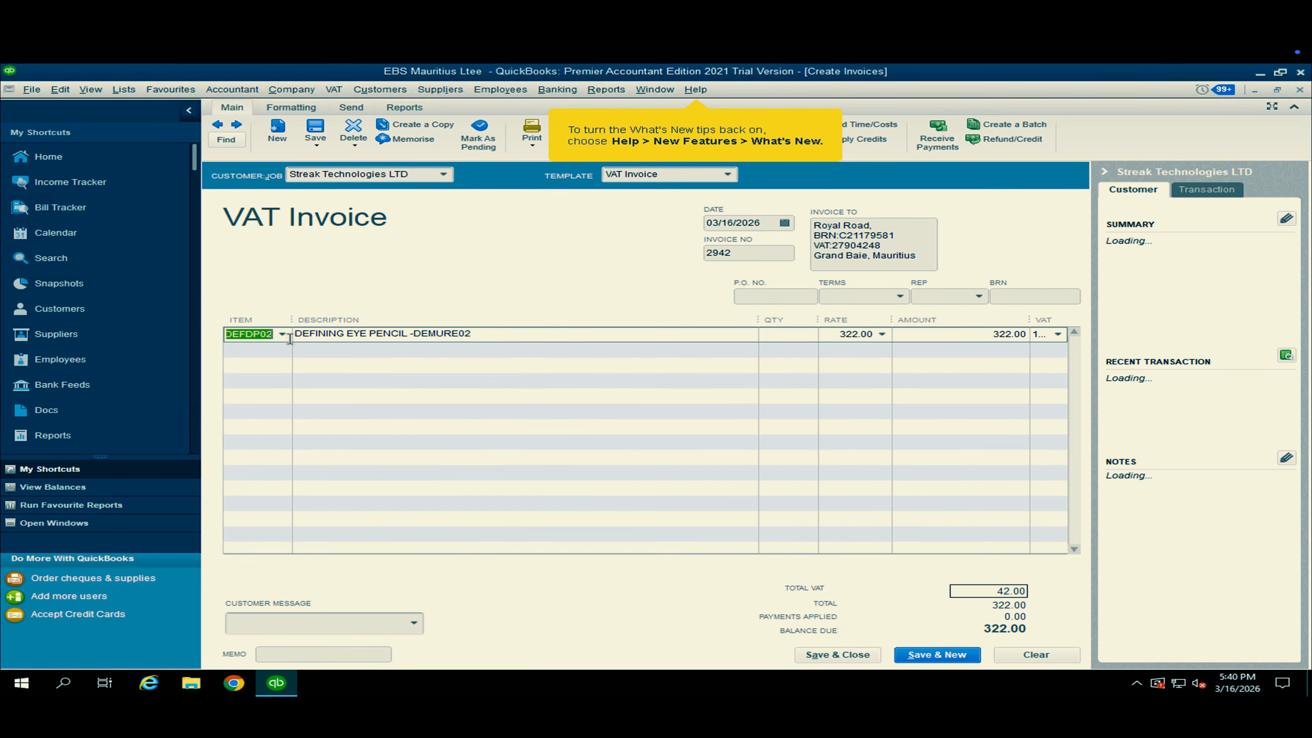
pyautogui.click(283, 353)
pyautogui.click(282, 350)
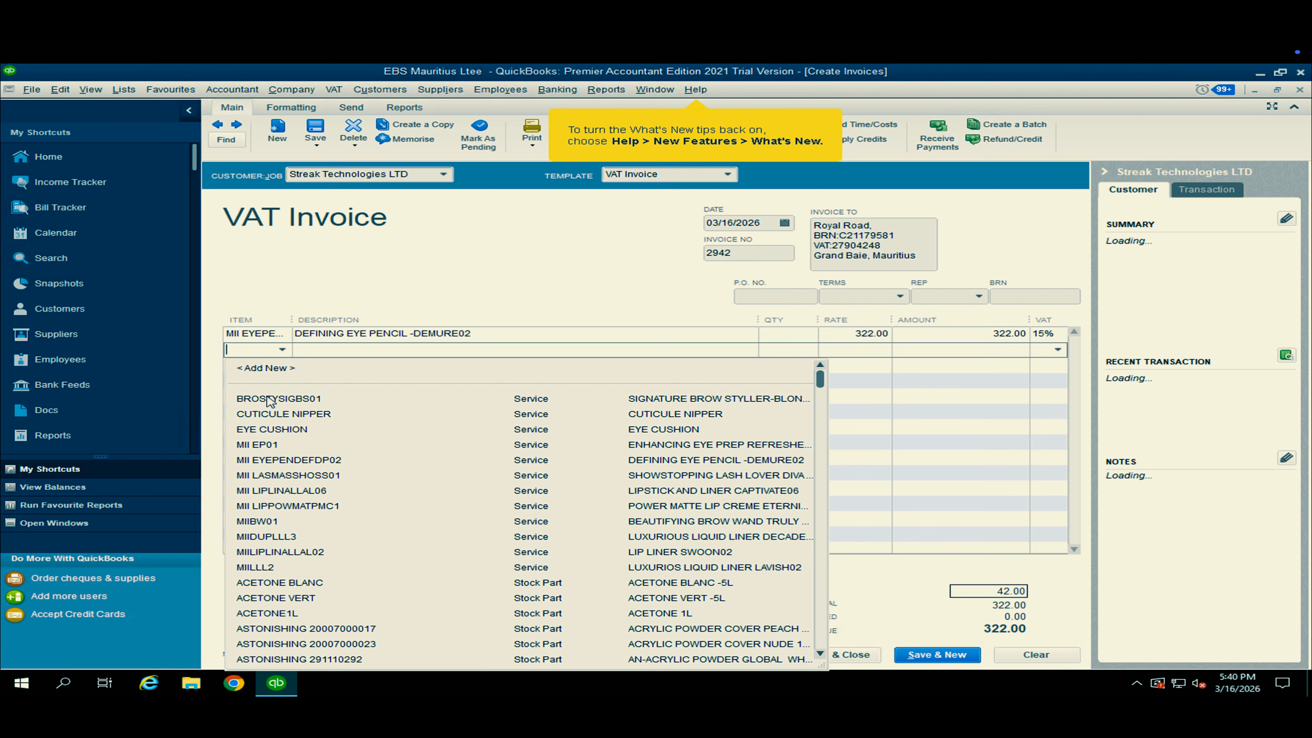
pyautogui.click(266, 465)
# Set the quantity to 5 on the first eye pencil line and 6 on the second.
pyautogui.click(762, 337)
pyautogui.write('5')
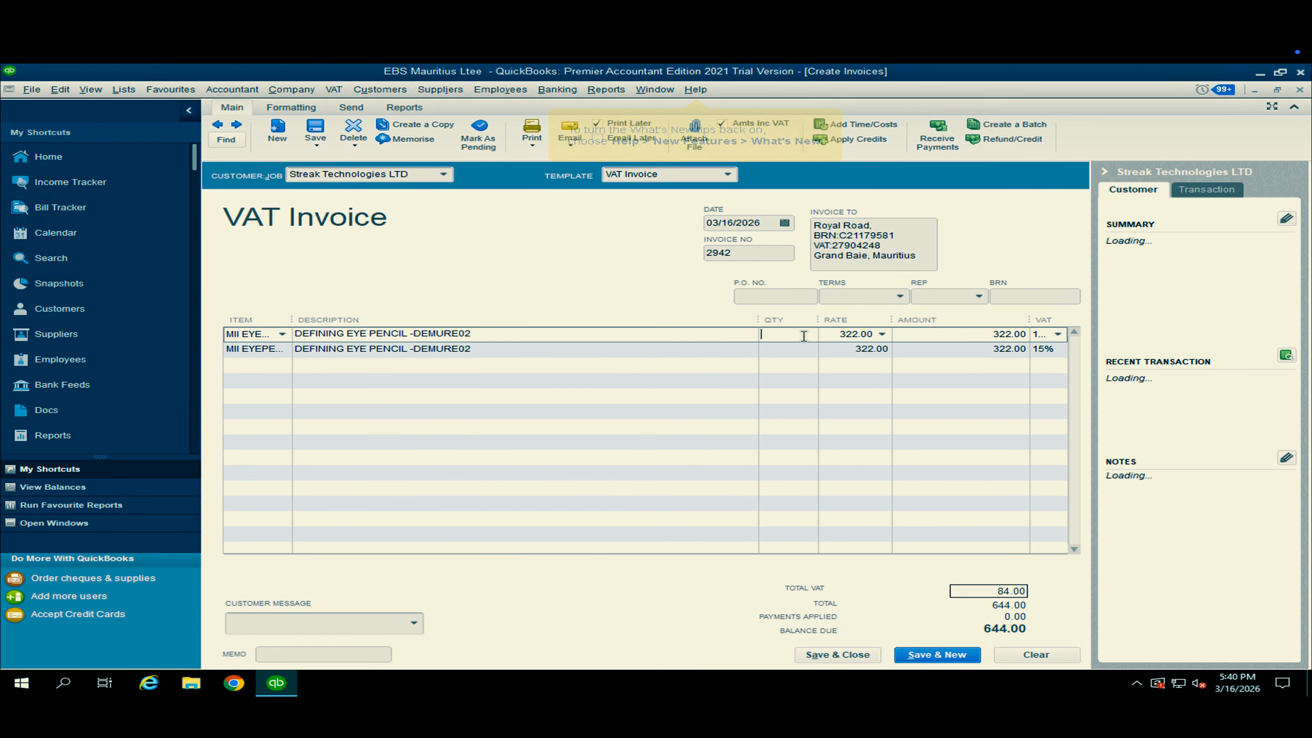
pyautogui.click(788, 356)
pyautogui.write('6')
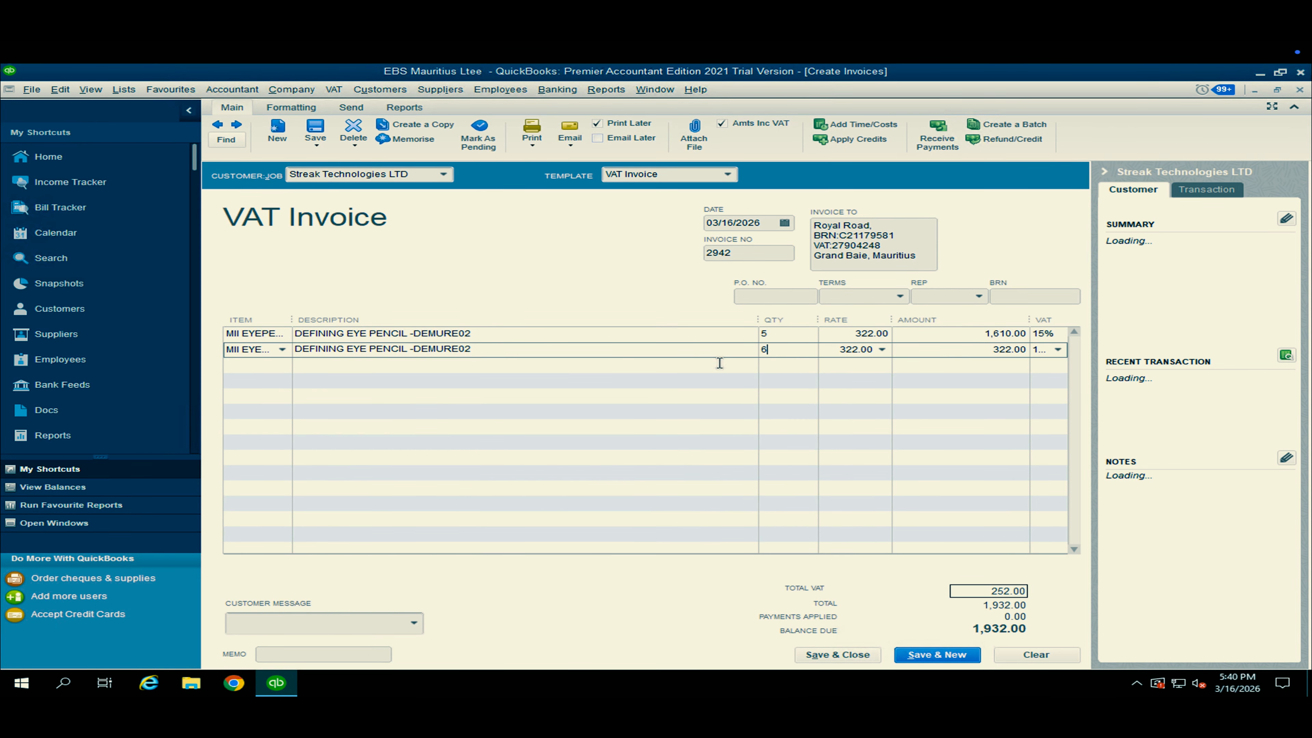
pyautogui.click(702, 349)
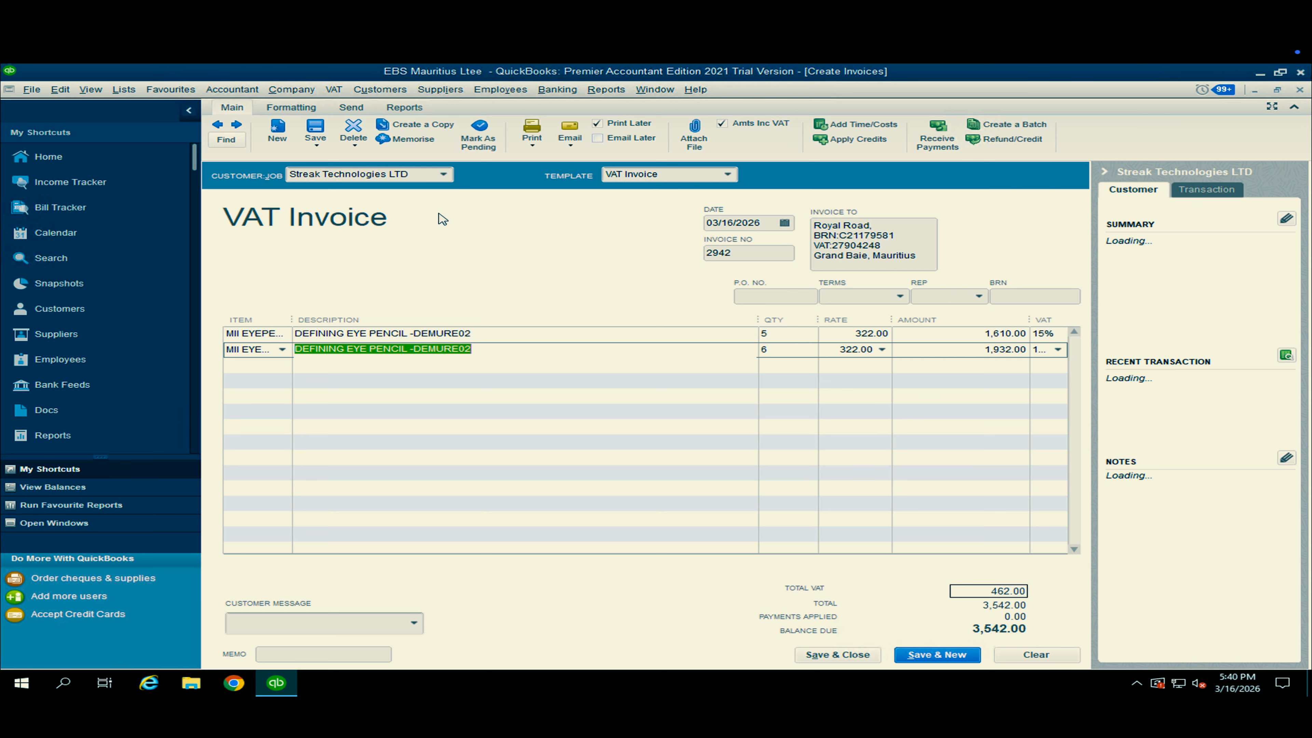
# Mark the invoice as pending, and save and close it.
pyautogui.click(475, 145)
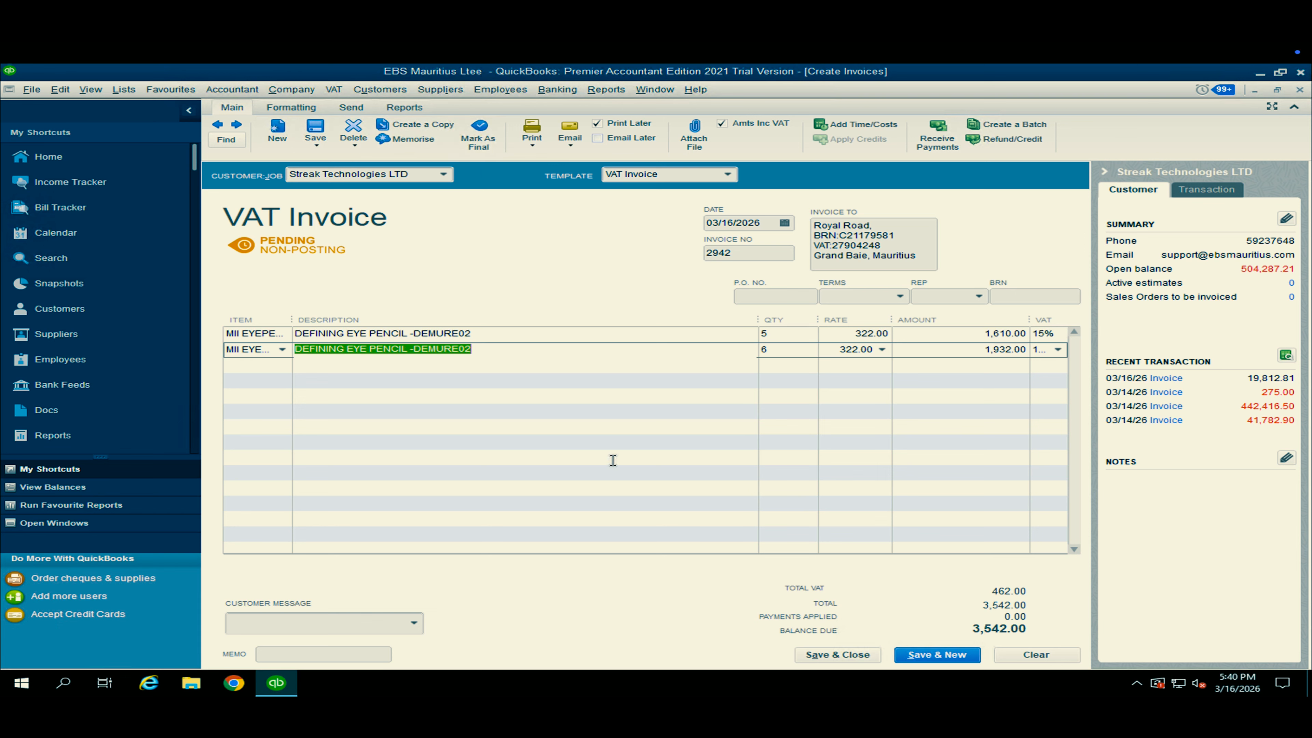
pyautogui.click(815, 656)
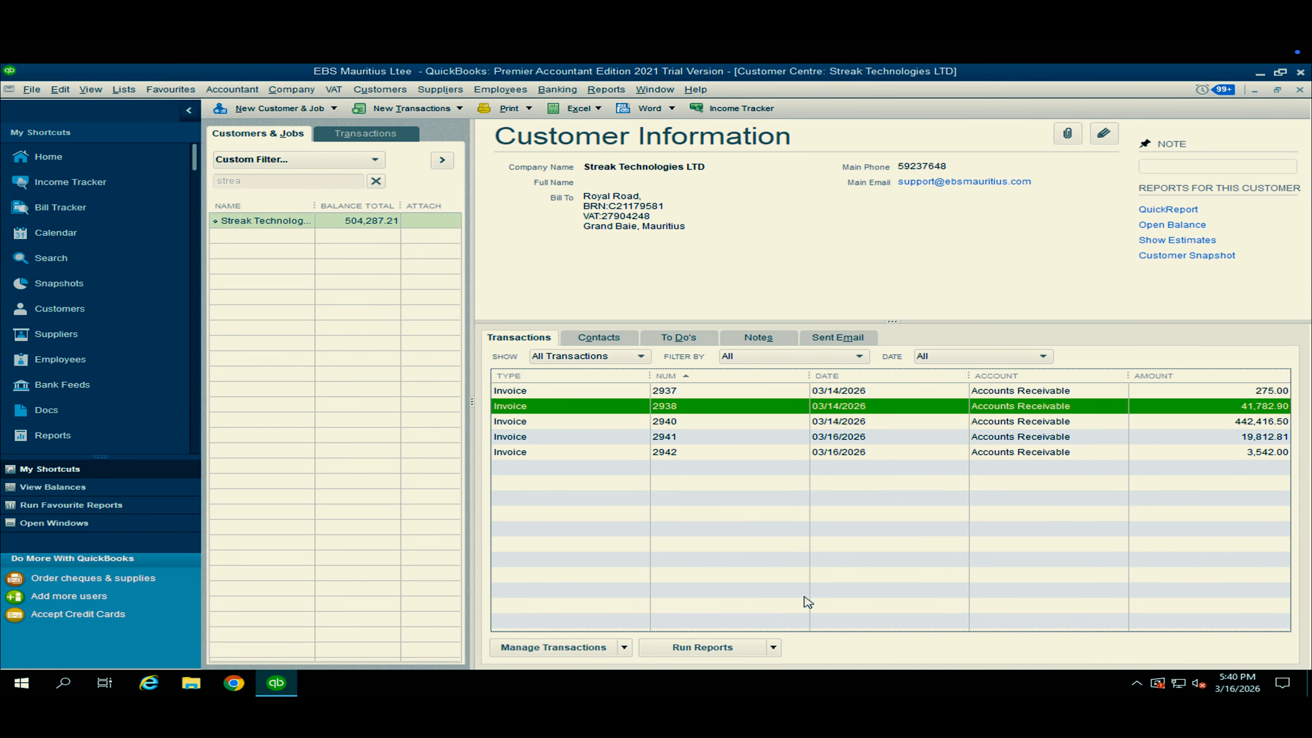
# Reopen the pending Streak Technologies LTD invoice from the list of all invoices and mark it as final.
pyautogui.click(709, 394)
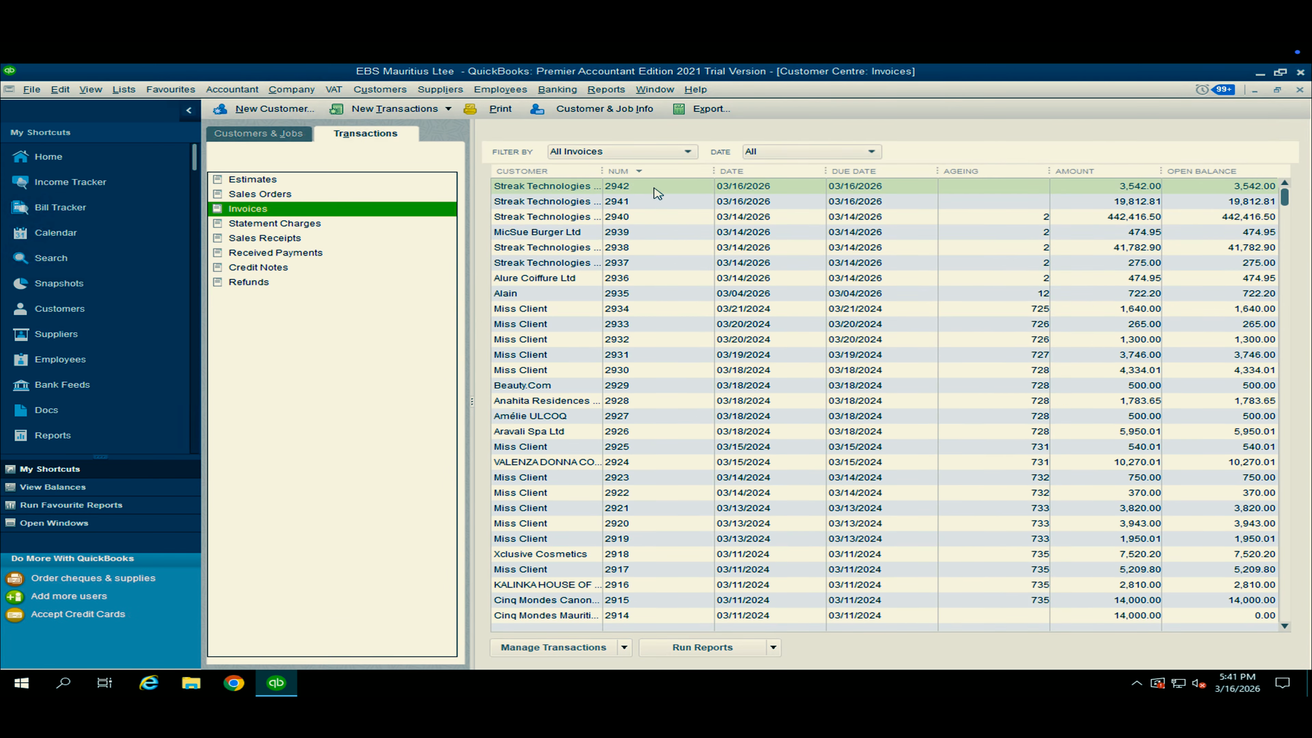
pyautogui.doubleClick(685, 191)
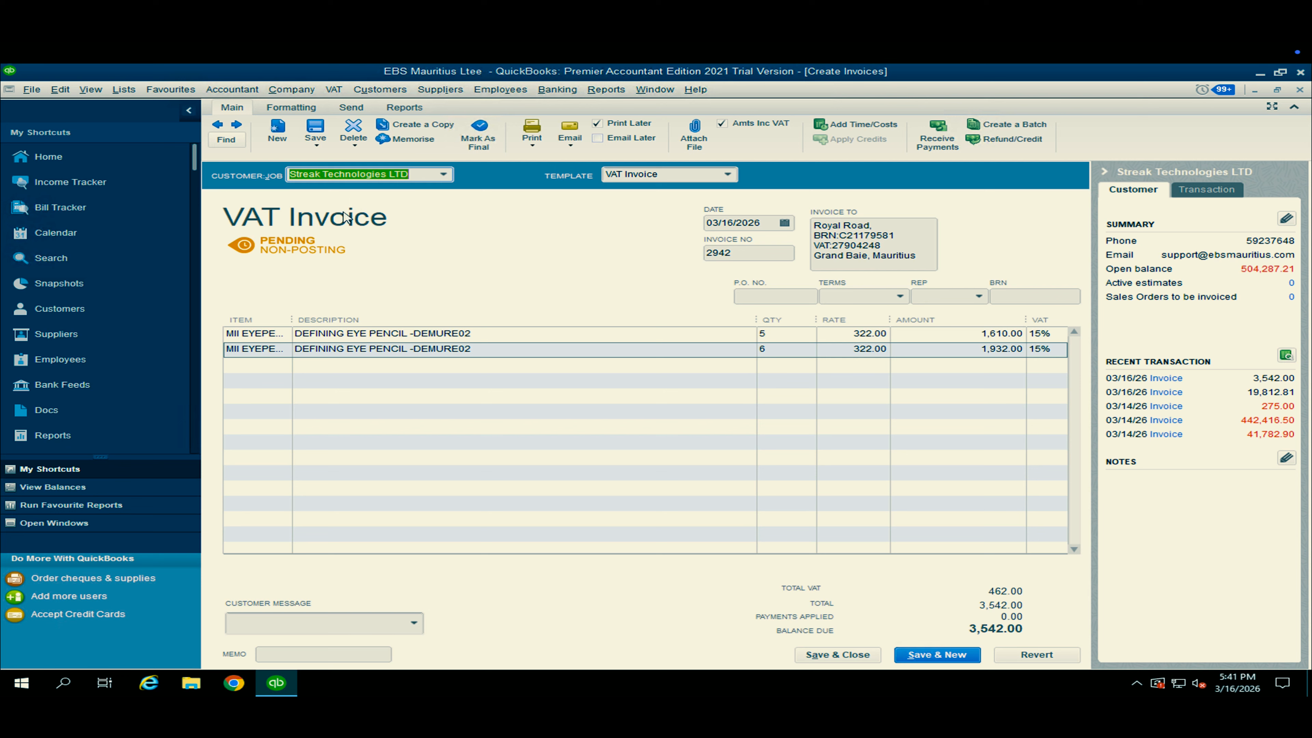
pyautogui.click(479, 134)
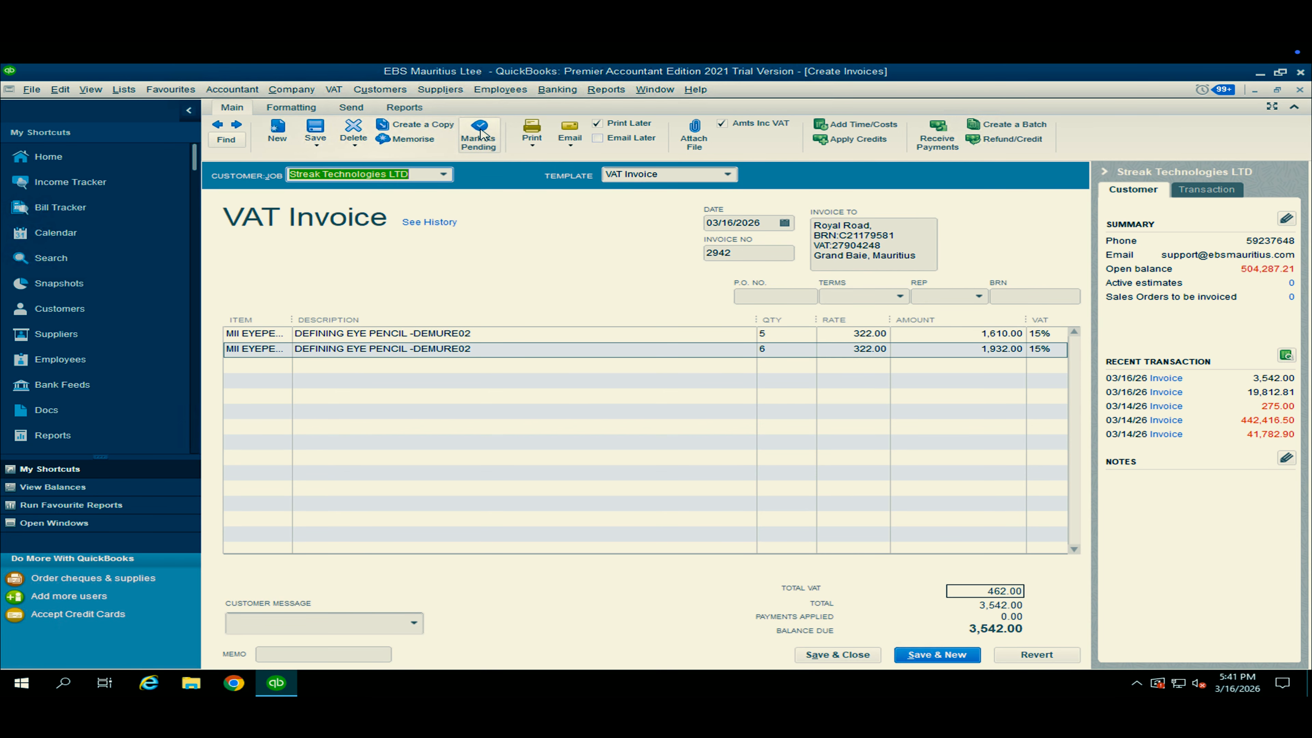
# Save and close the finalised invoice, recording the changes, and dismiss the fiscalisation notification.
pyautogui.click(853, 654)
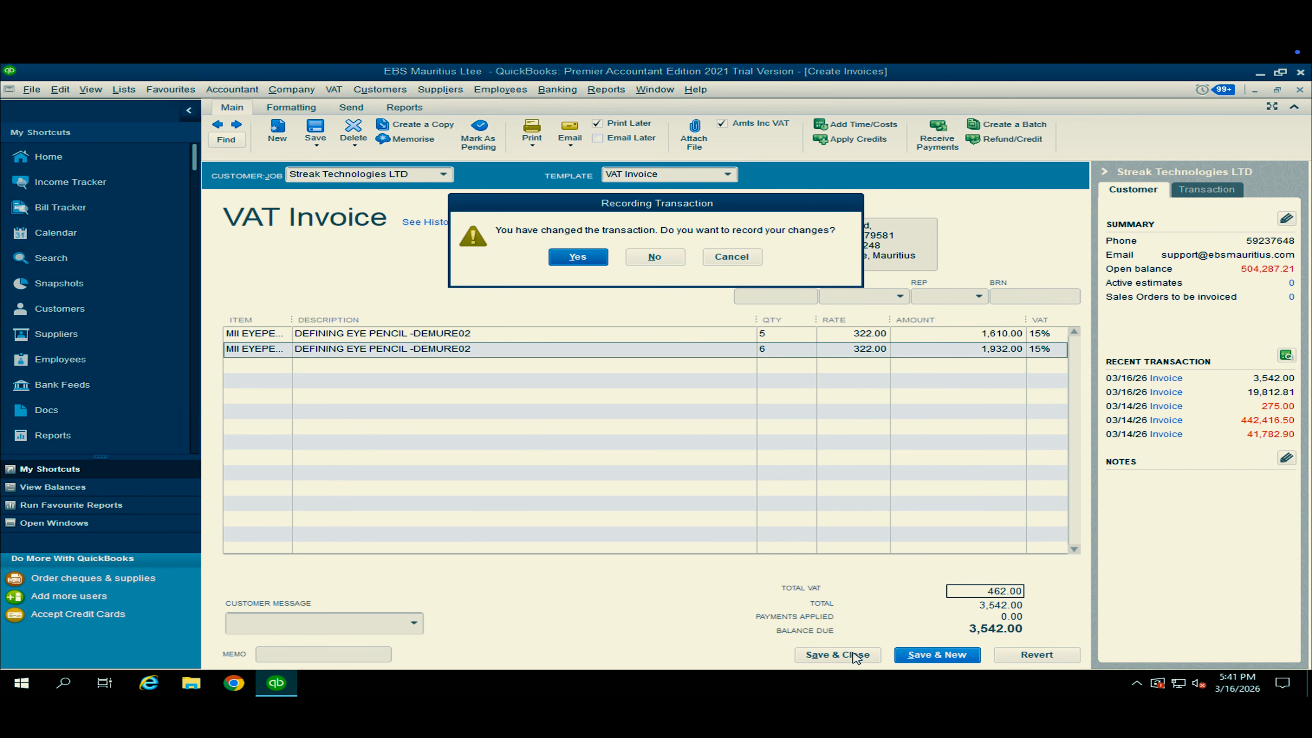
pyautogui.click(590, 258)
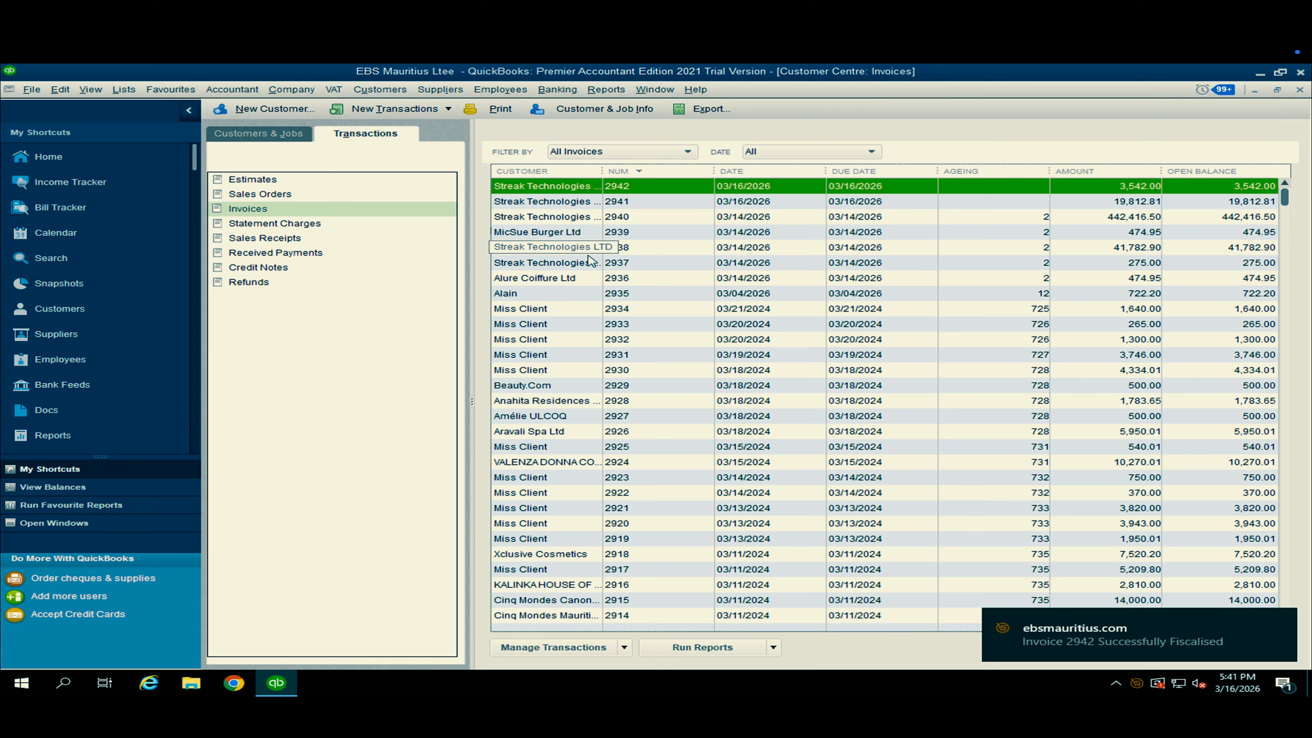
pyautogui.click(713, 524)
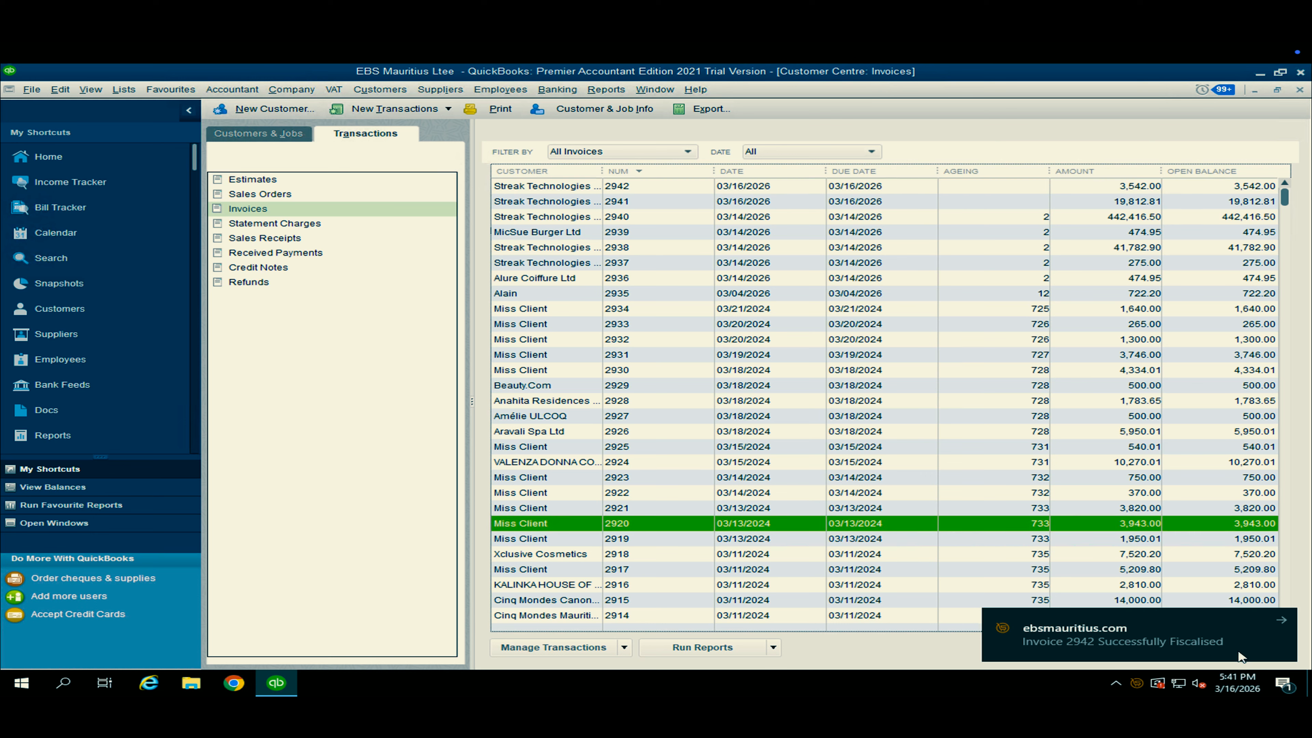
pyautogui.click(1283, 622)
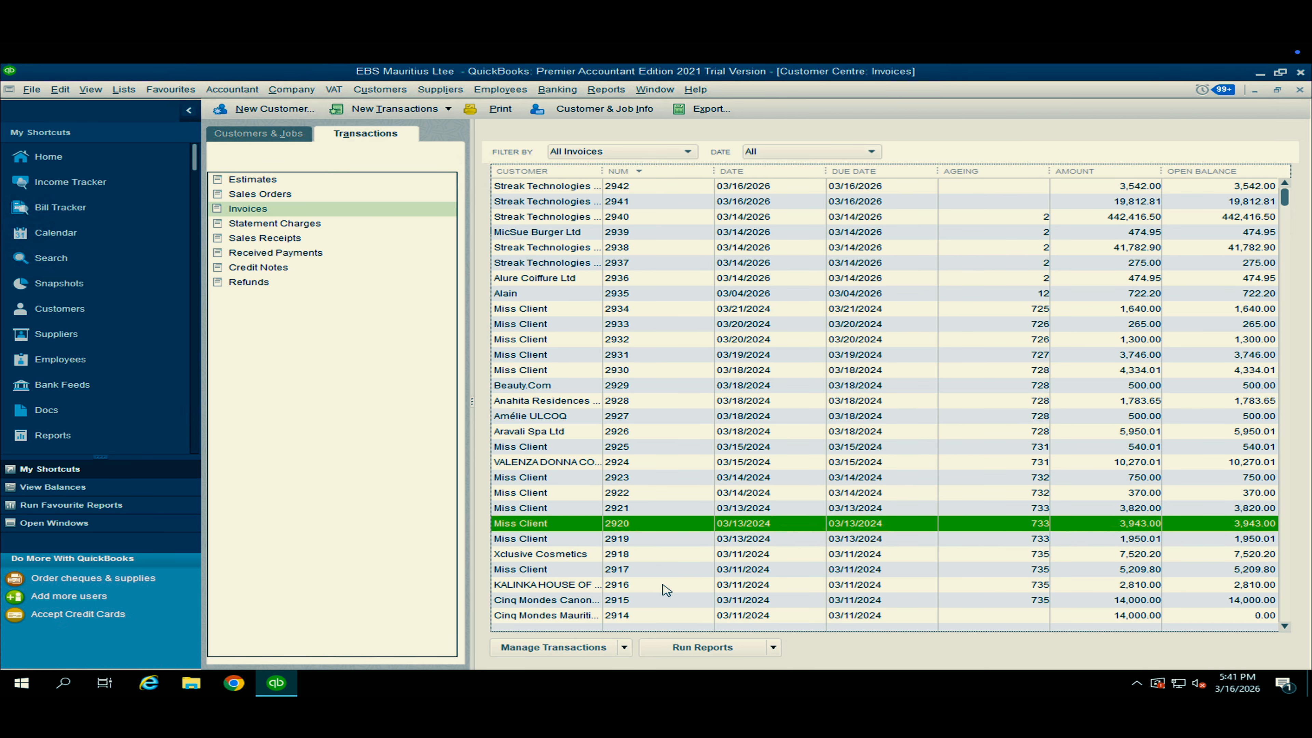
# Minimise QuickBooks, open 2942-INV from EBS Documents > 2026 > 03 > 16, and enlarge the PDF to examine the invoice.
pyautogui.click(1259, 73)
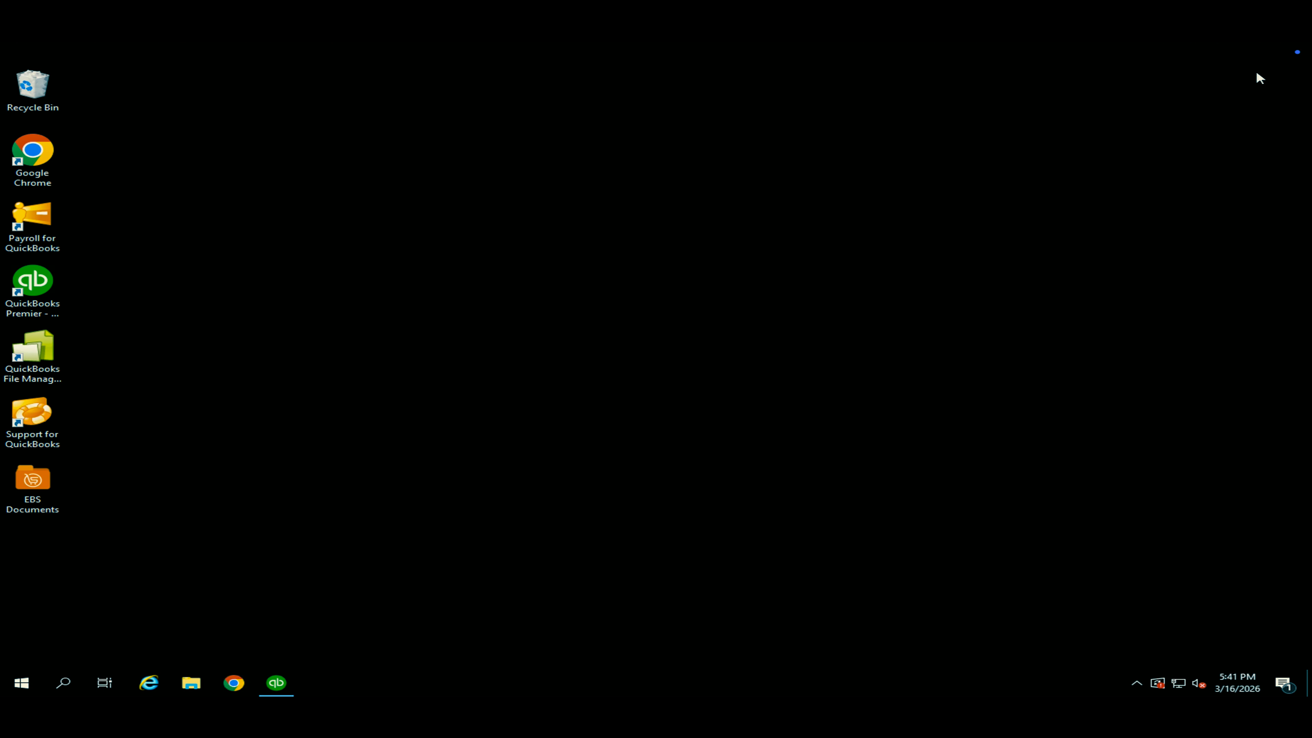
pyautogui.doubleClick(31, 486)
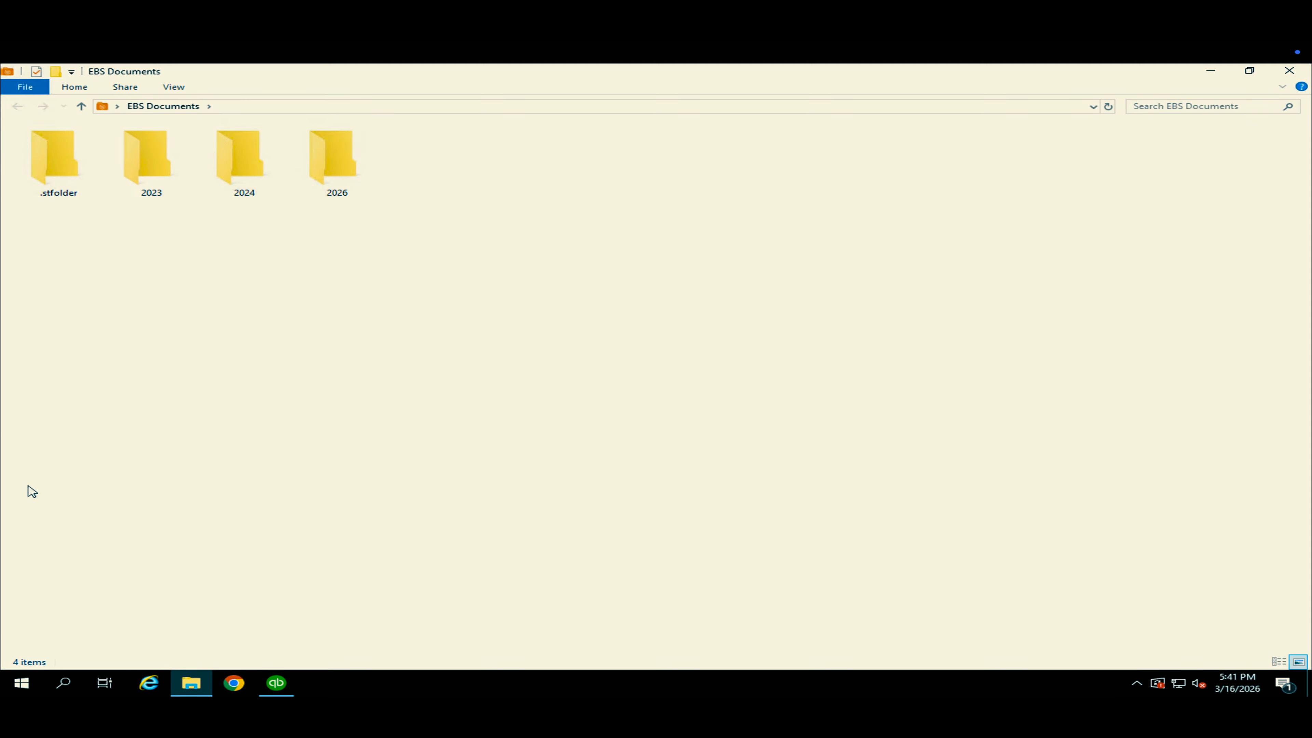
pyautogui.doubleClick(316, 150)
pyautogui.doubleClick(56, 146)
pyautogui.doubleClick(52, 160)
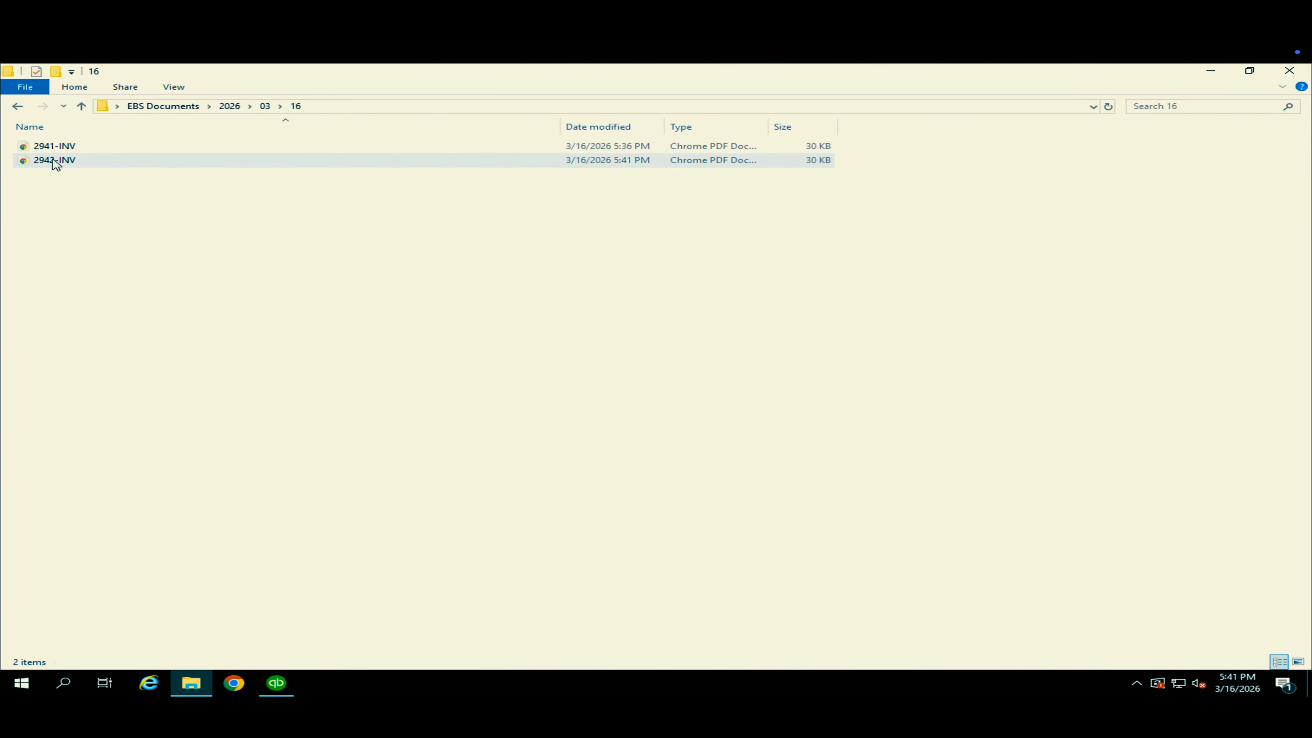
pyautogui.doubleClick(70, 161)
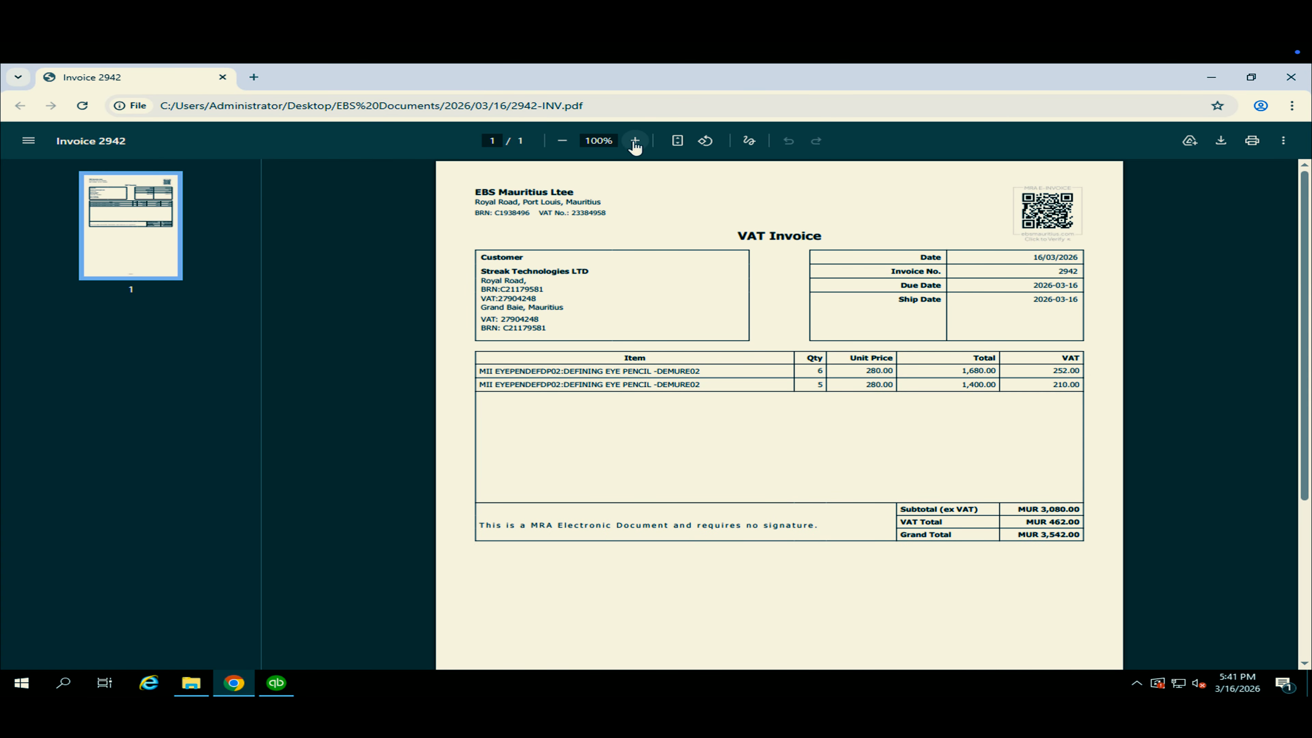
pyautogui.click(635, 140)
pyautogui.click(635, 140)
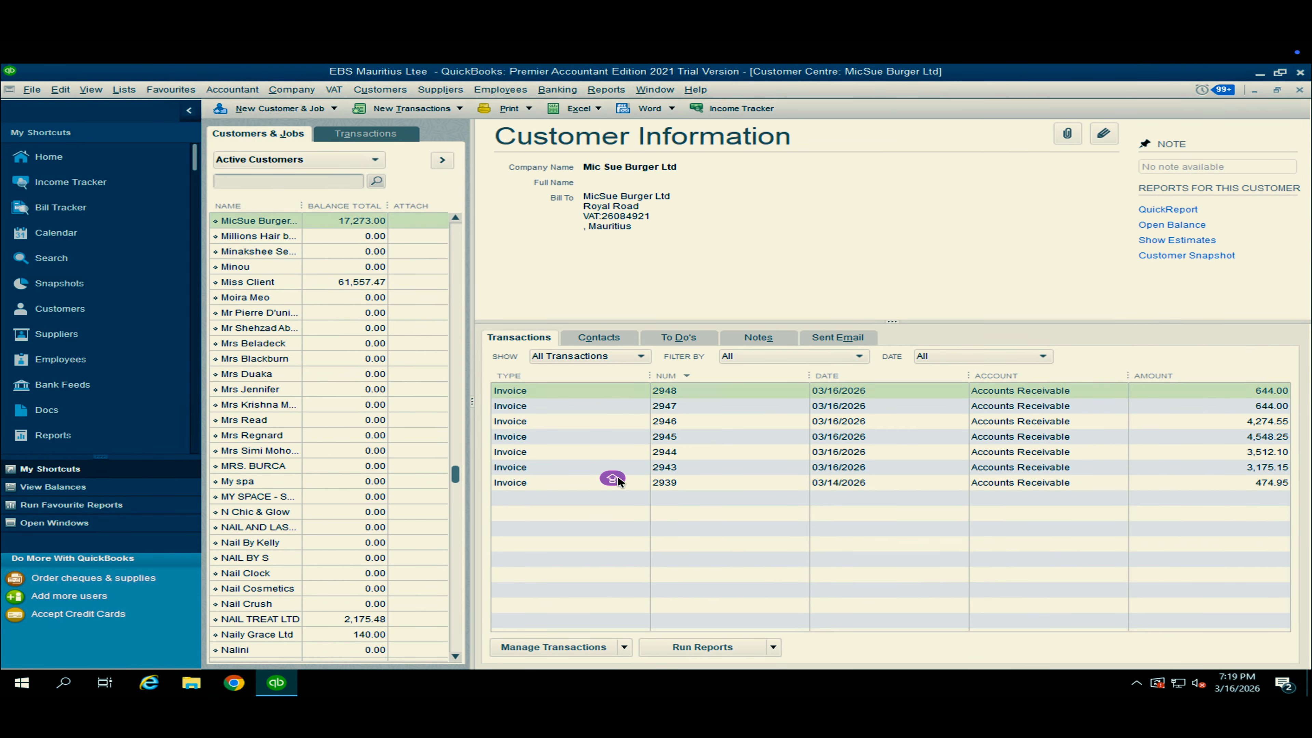
# Filter the customer list by "mics" and start a new invoice for MicSue Burger Ltd.
pyautogui.click(594, 441)
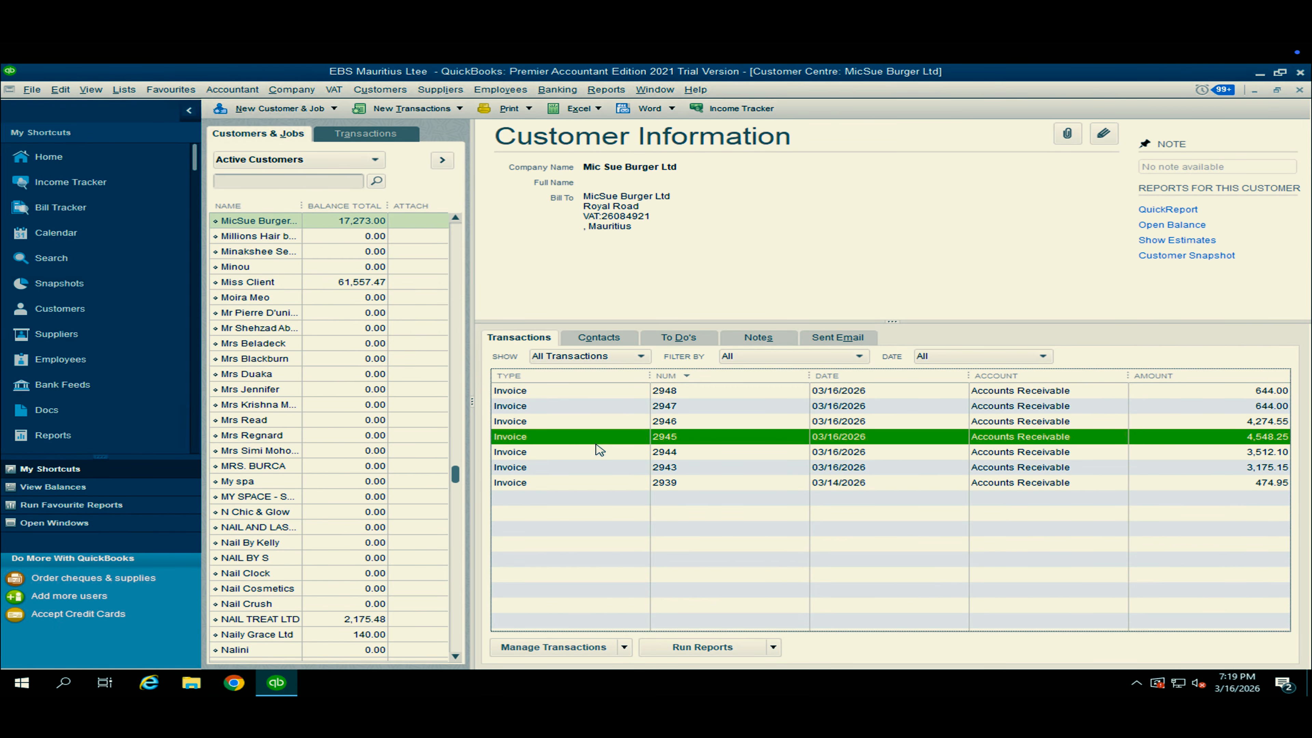
pyautogui.click(313, 180)
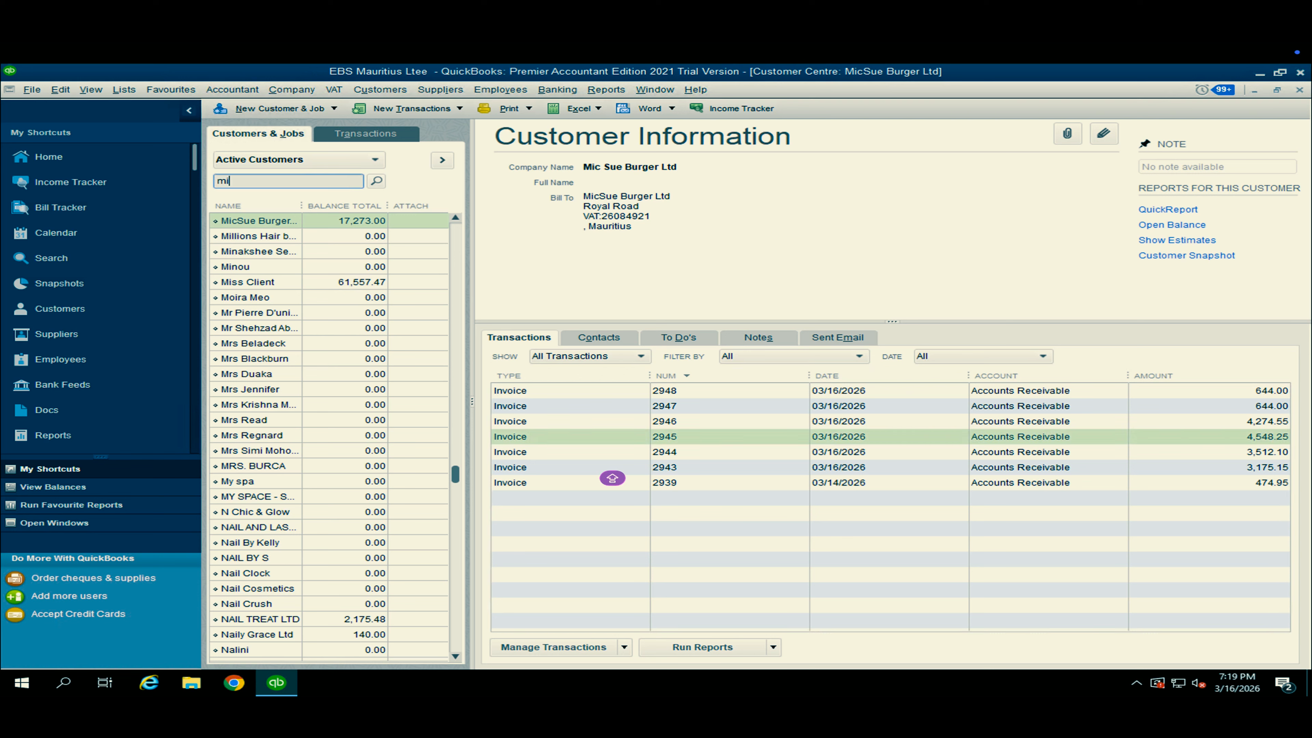
pyautogui.write('mics')
pyautogui.click(376, 181)
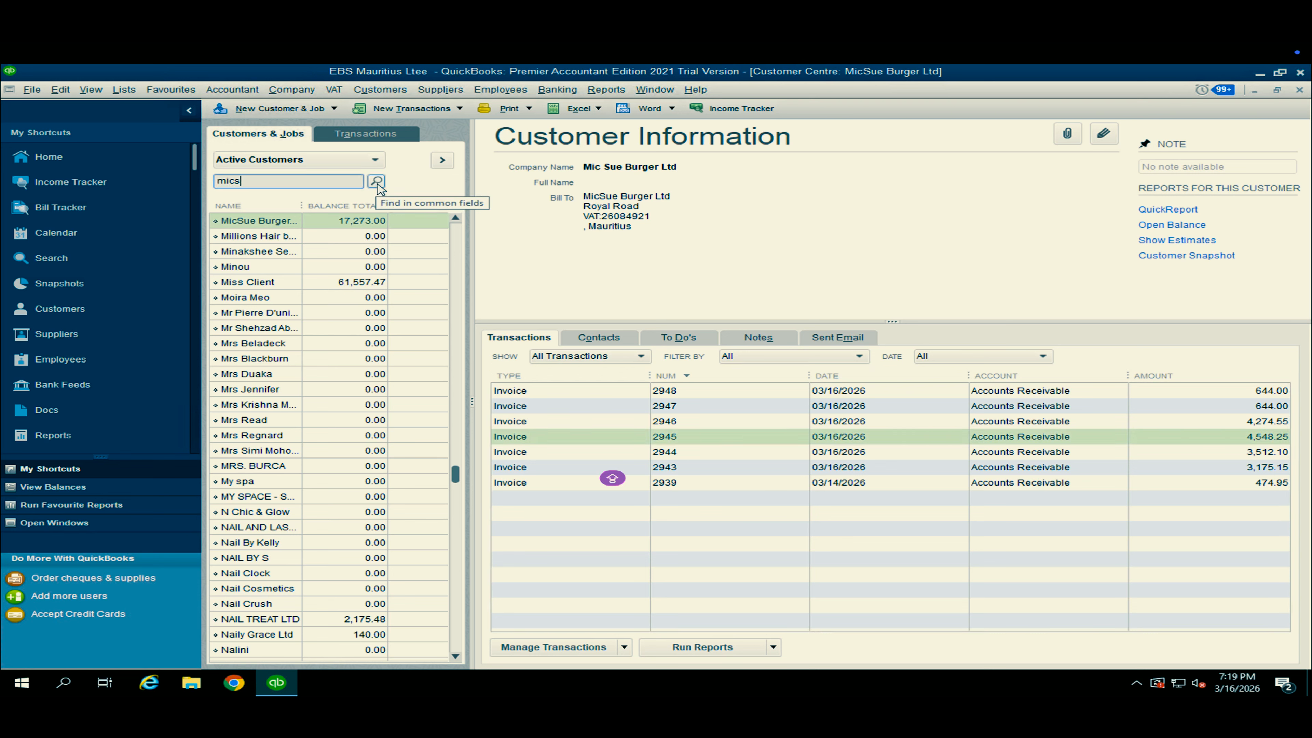
pyautogui.click(462, 109)
pyautogui.click(425, 153)
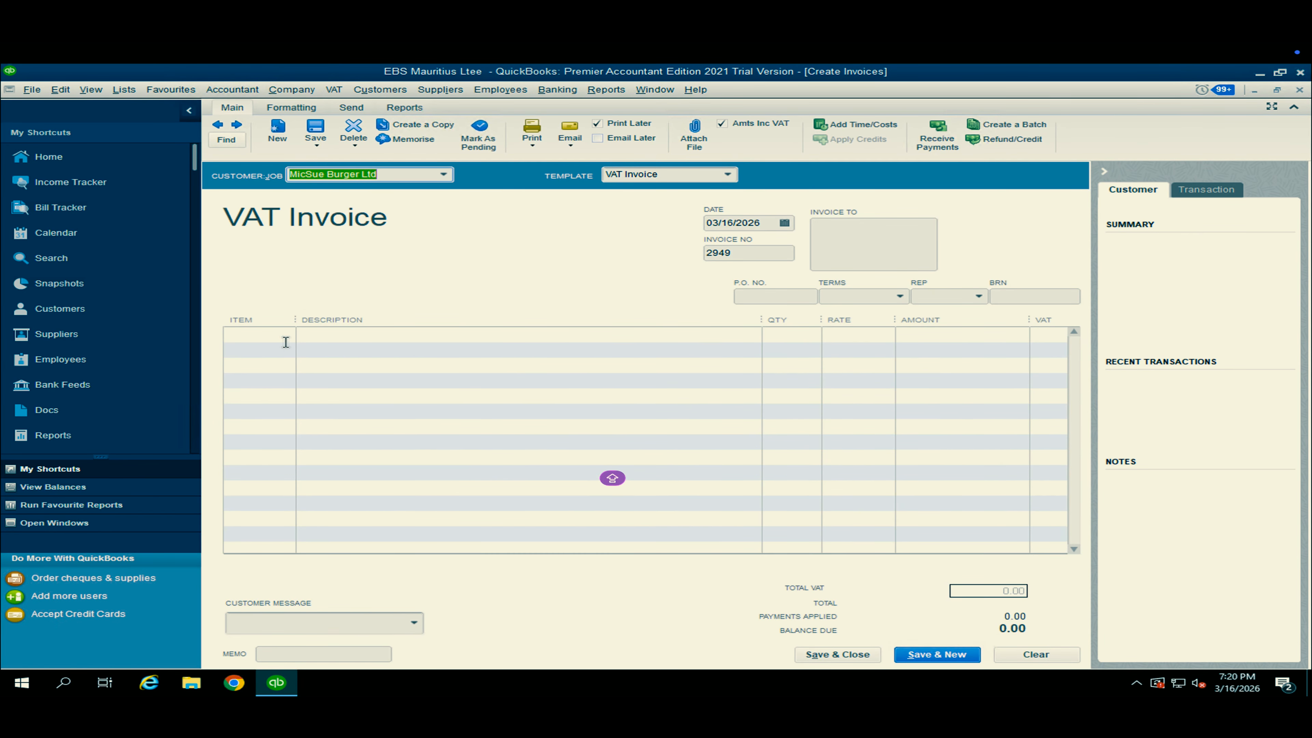
# Add the items MII EYEPENDEFDP02 and MIIBW01 to the MicSue Burger Ltd invoice, and save and close it.
pyautogui.click(286, 342)
pyautogui.click(286, 342)
pyautogui.click(268, 451)
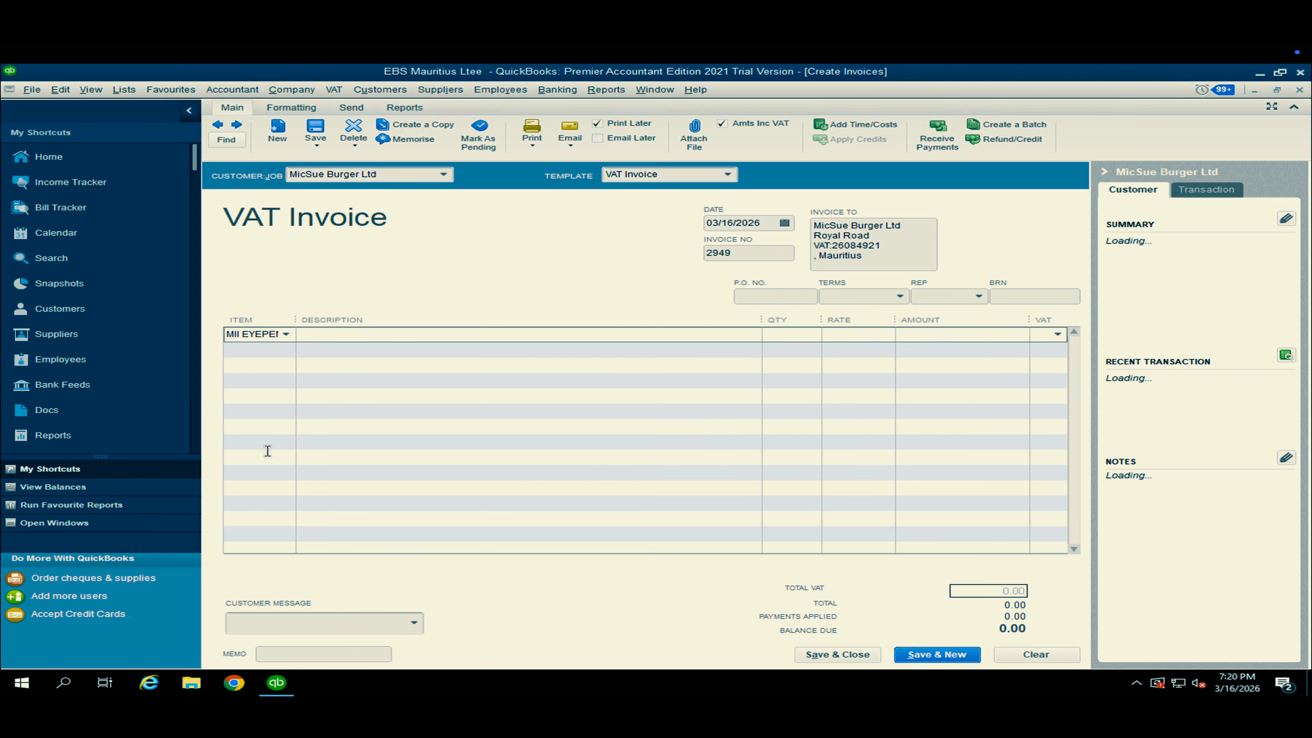
pyautogui.click(289, 350)
pyautogui.click(288, 350)
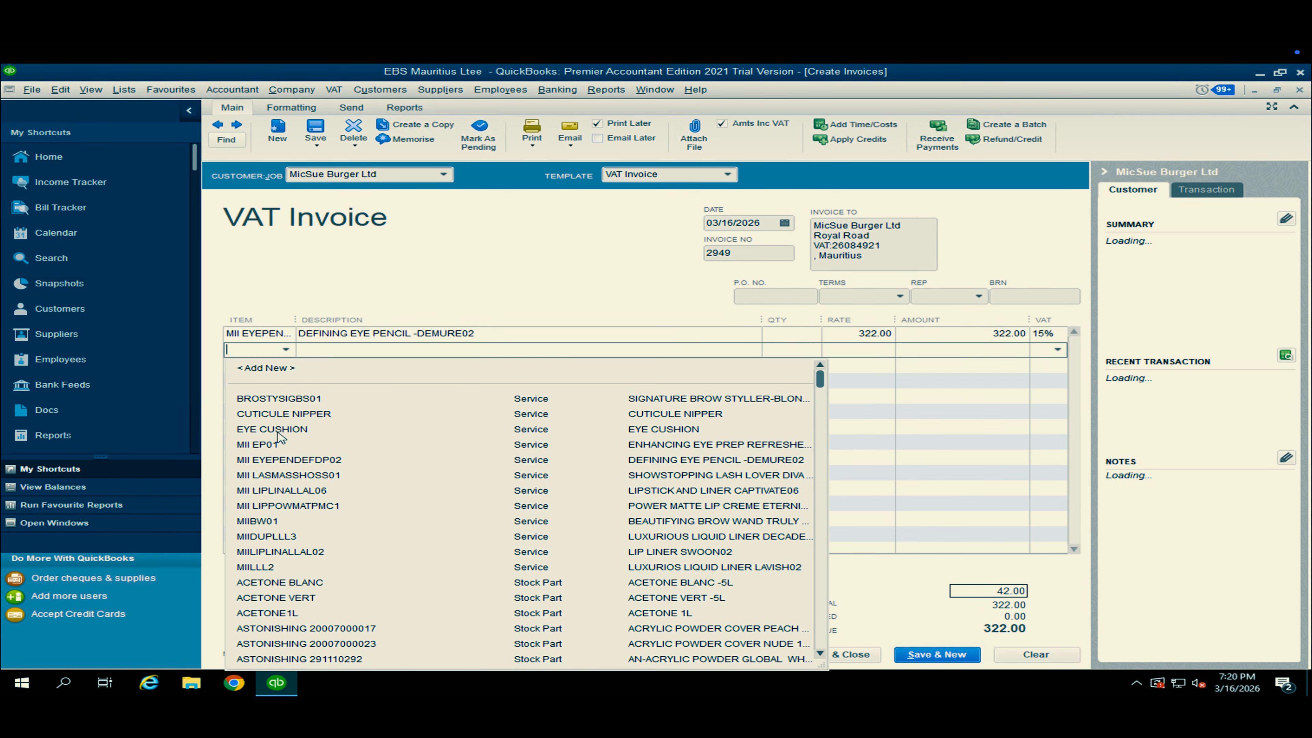
pyautogui.click(288, 504)
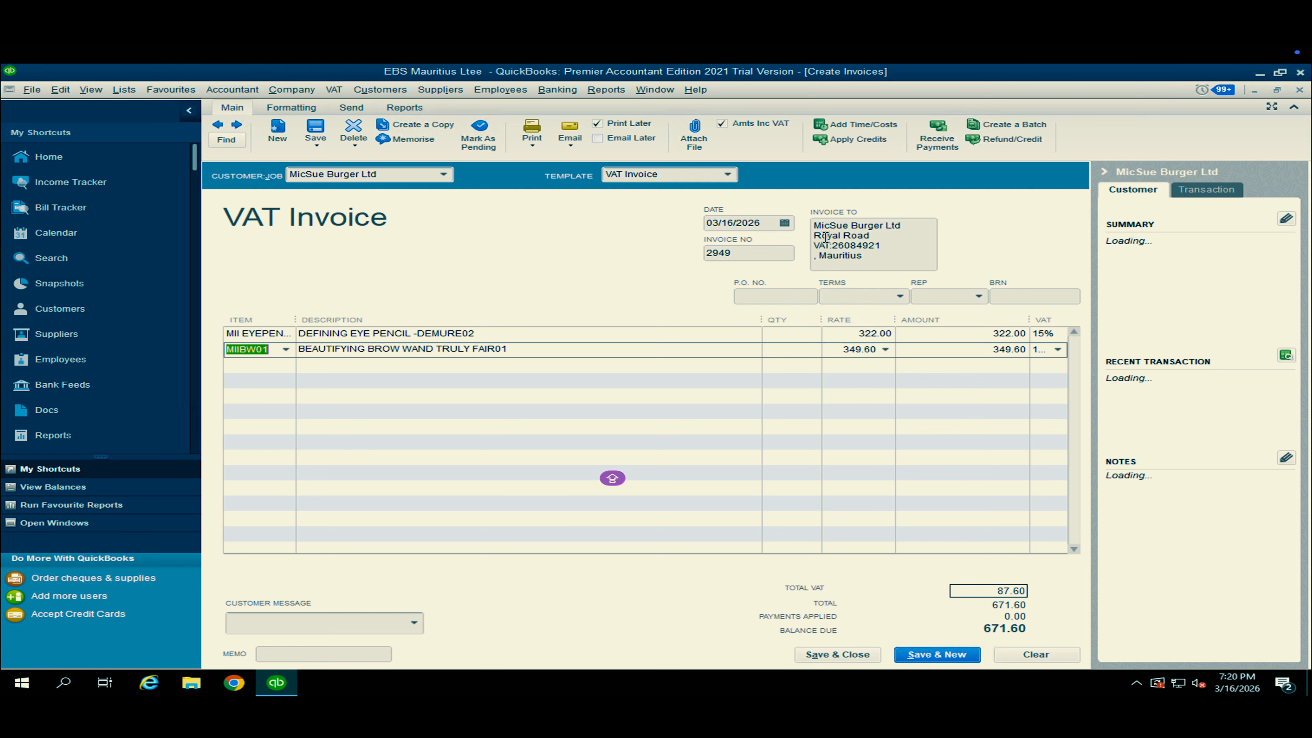
pyautogui.click(837, 654)
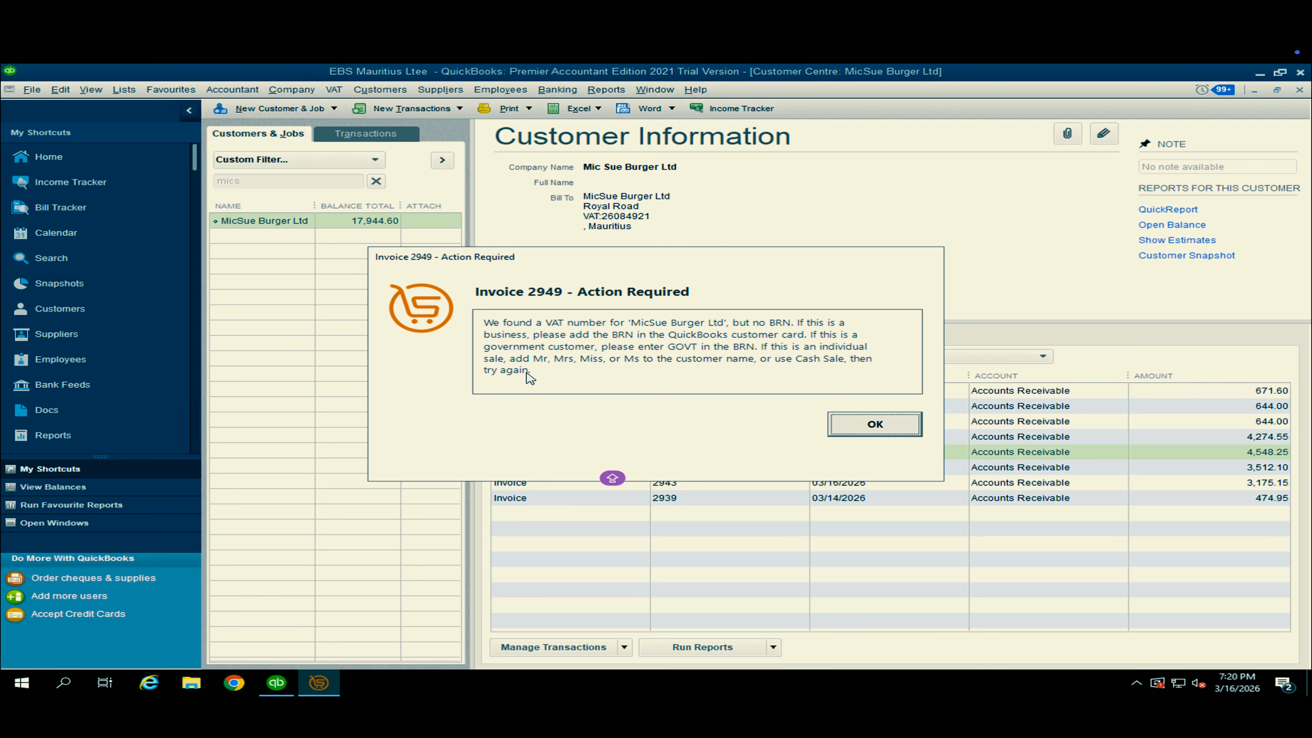
# Dismiss the Action Required alert and add the BRN below the VAT number in MicSue Burger Ltd's billing address, saving the customer.
pyautogui.click(874, 425)
pyautogui.doubleClick(288, 222)
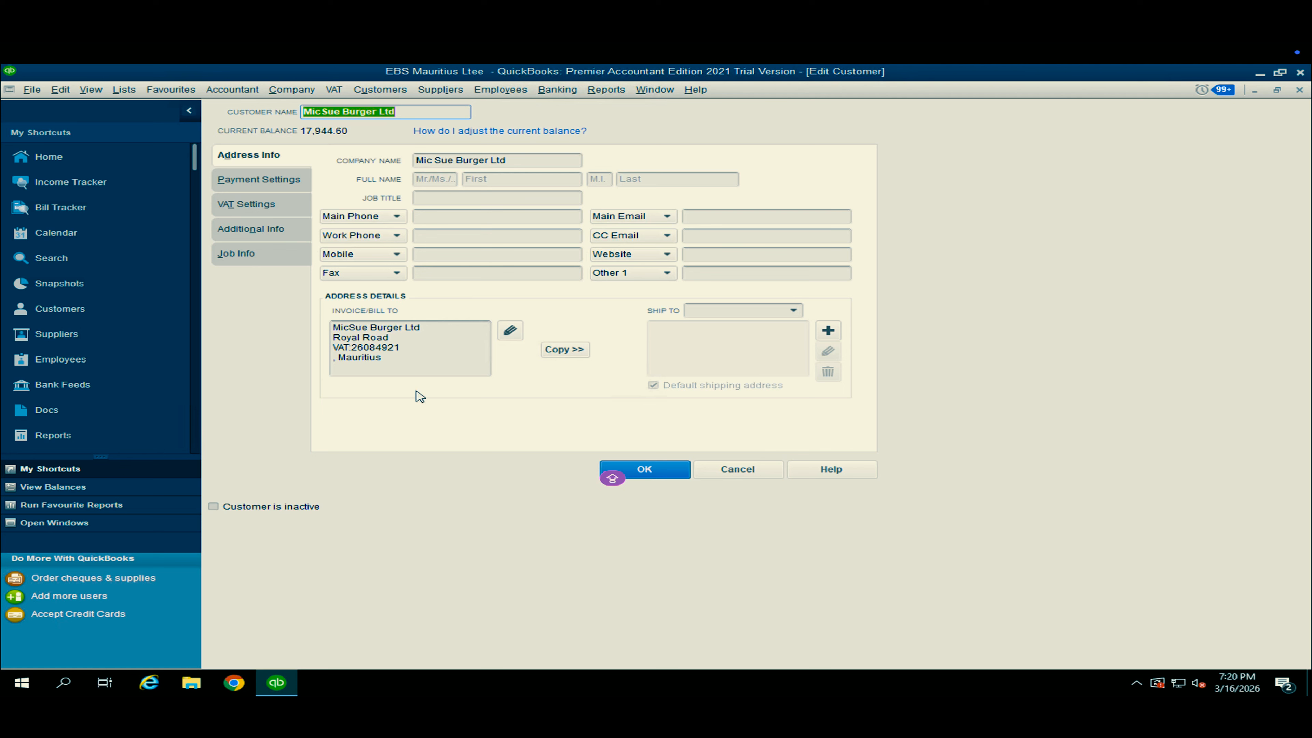
pyautogui.click(509, 330)
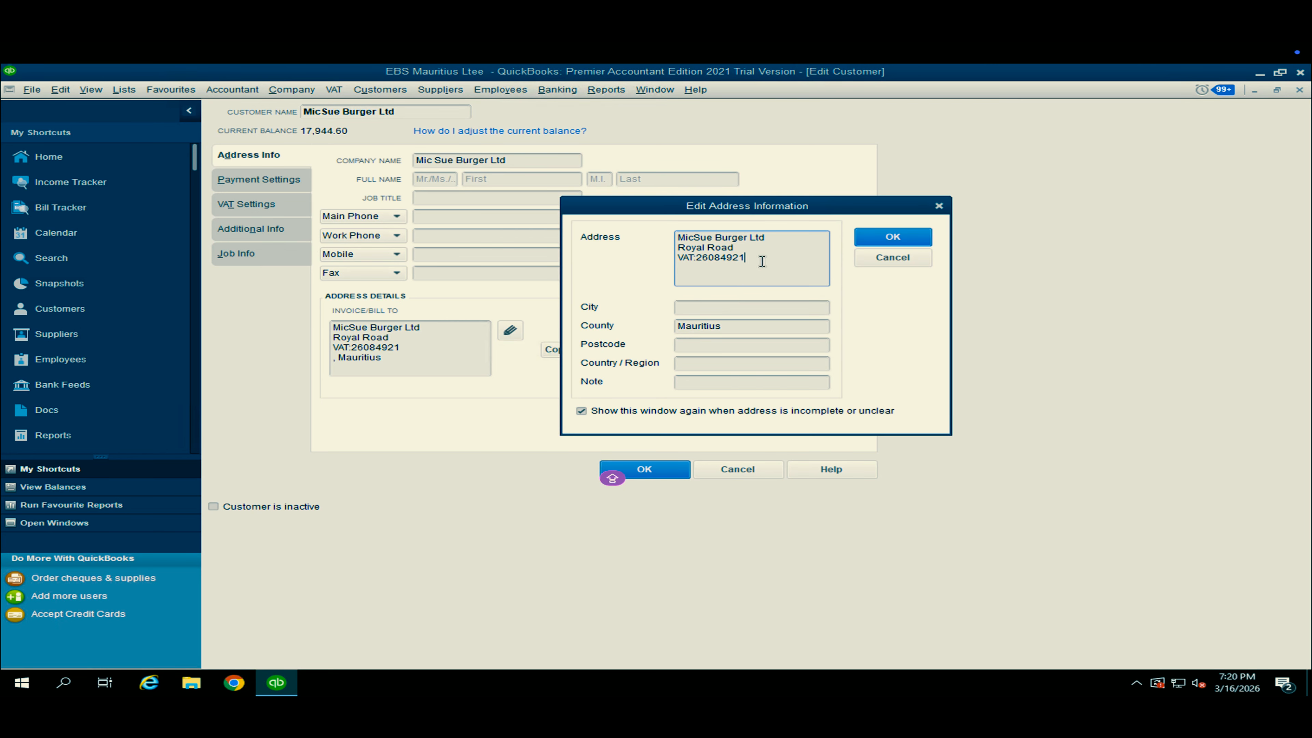
pyautogui.press('Return')
pyautogui.click(893, 238)
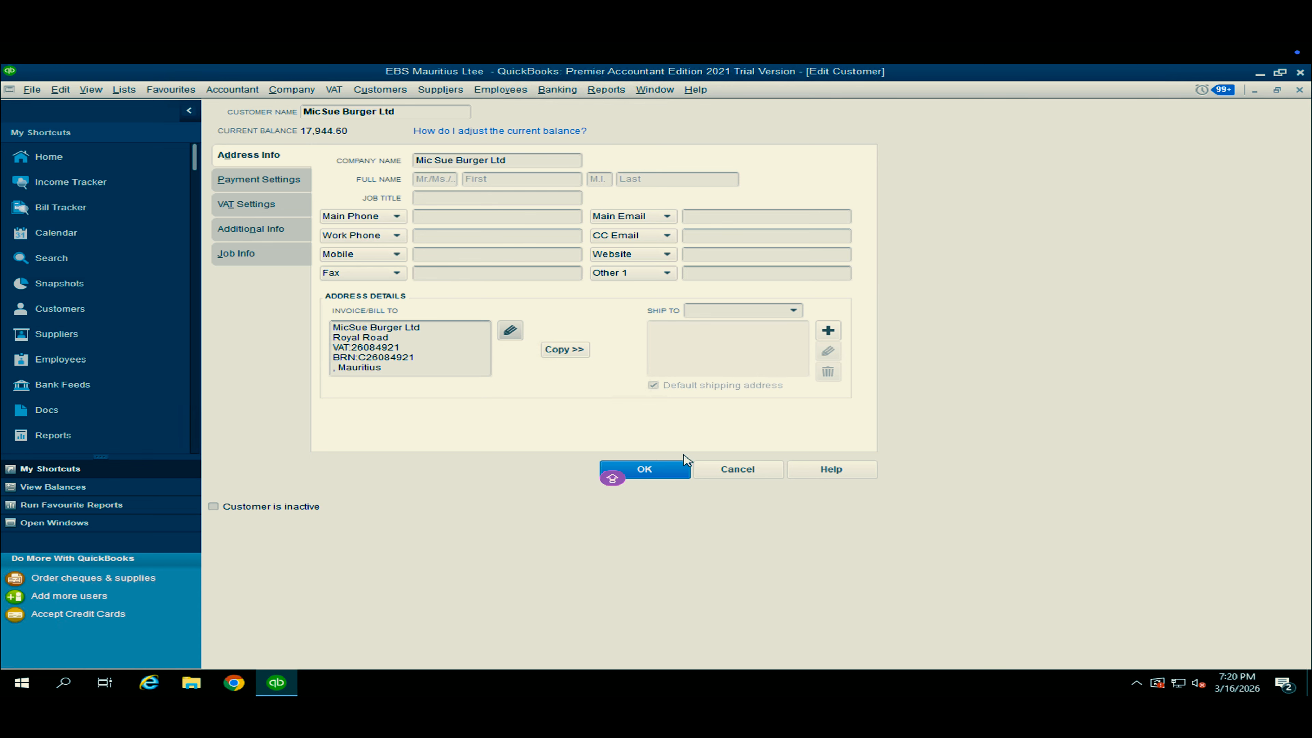
pyautogui.click(654, 475)
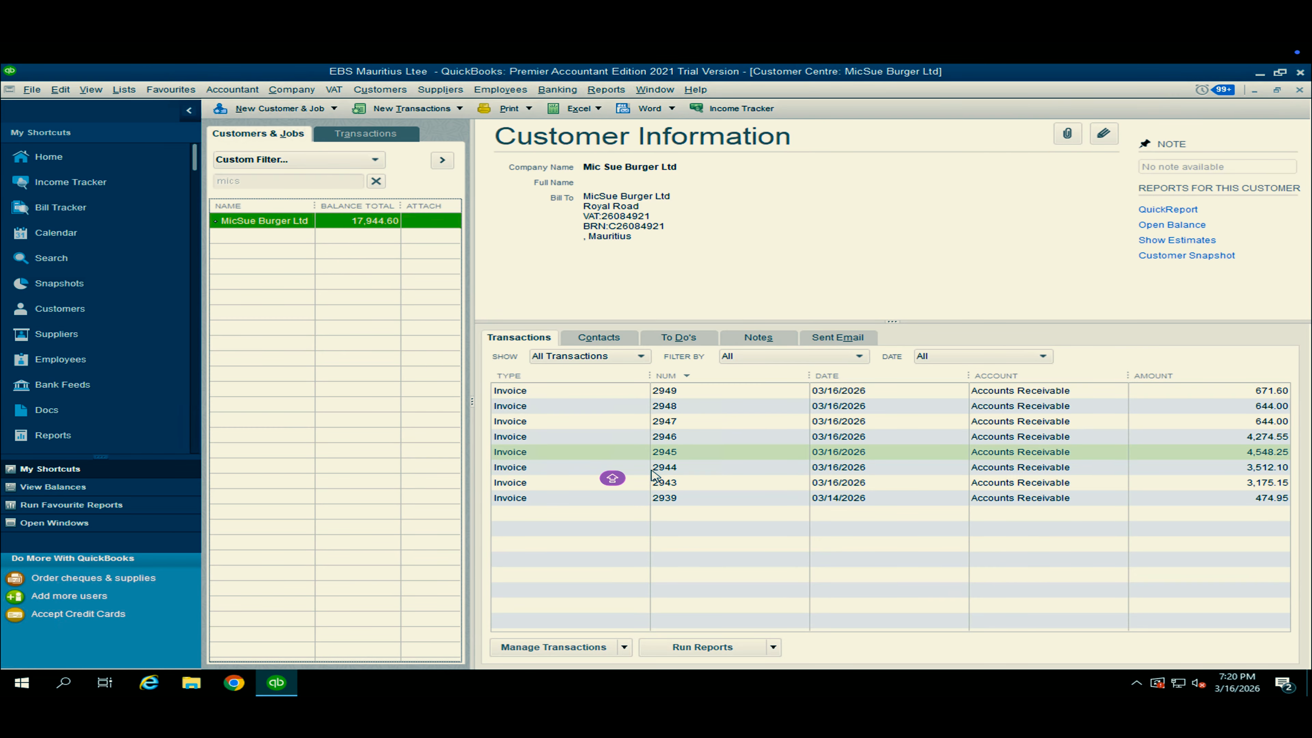
pyautogui.click(780, 426)
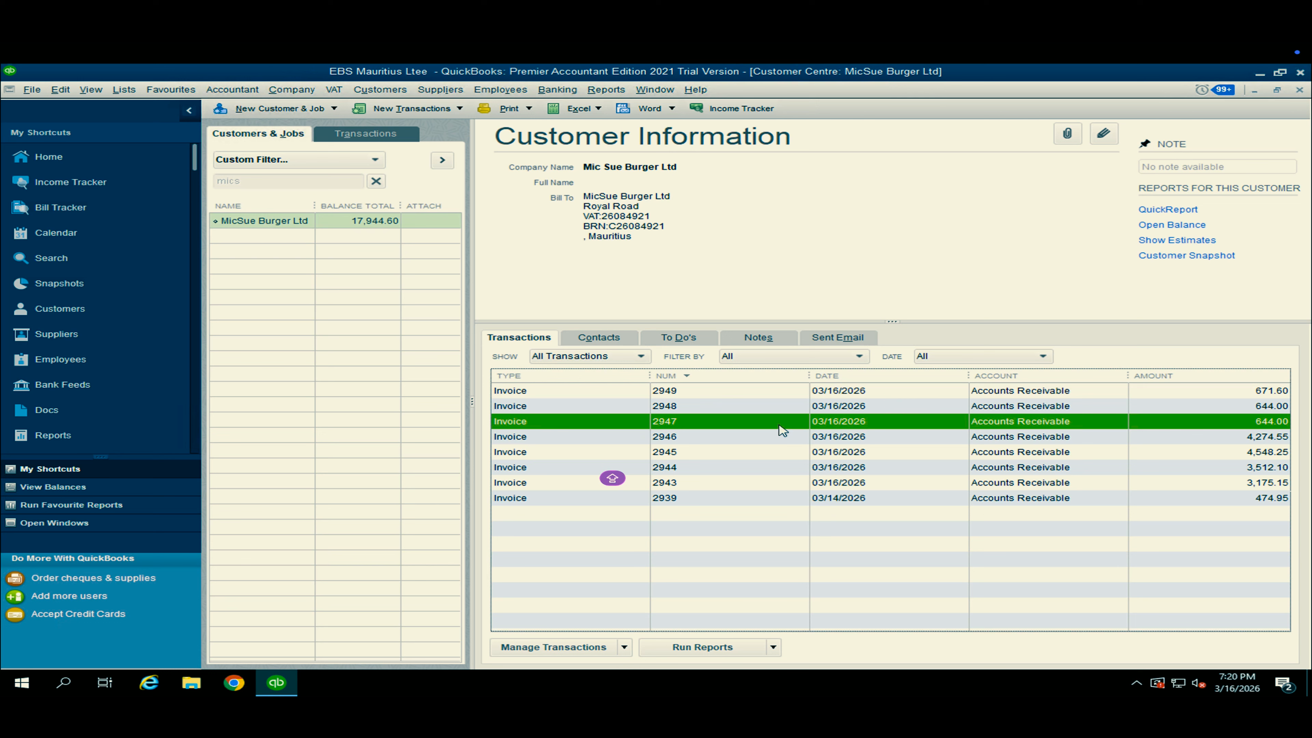
pyautogui.doubleClick(778, 425)
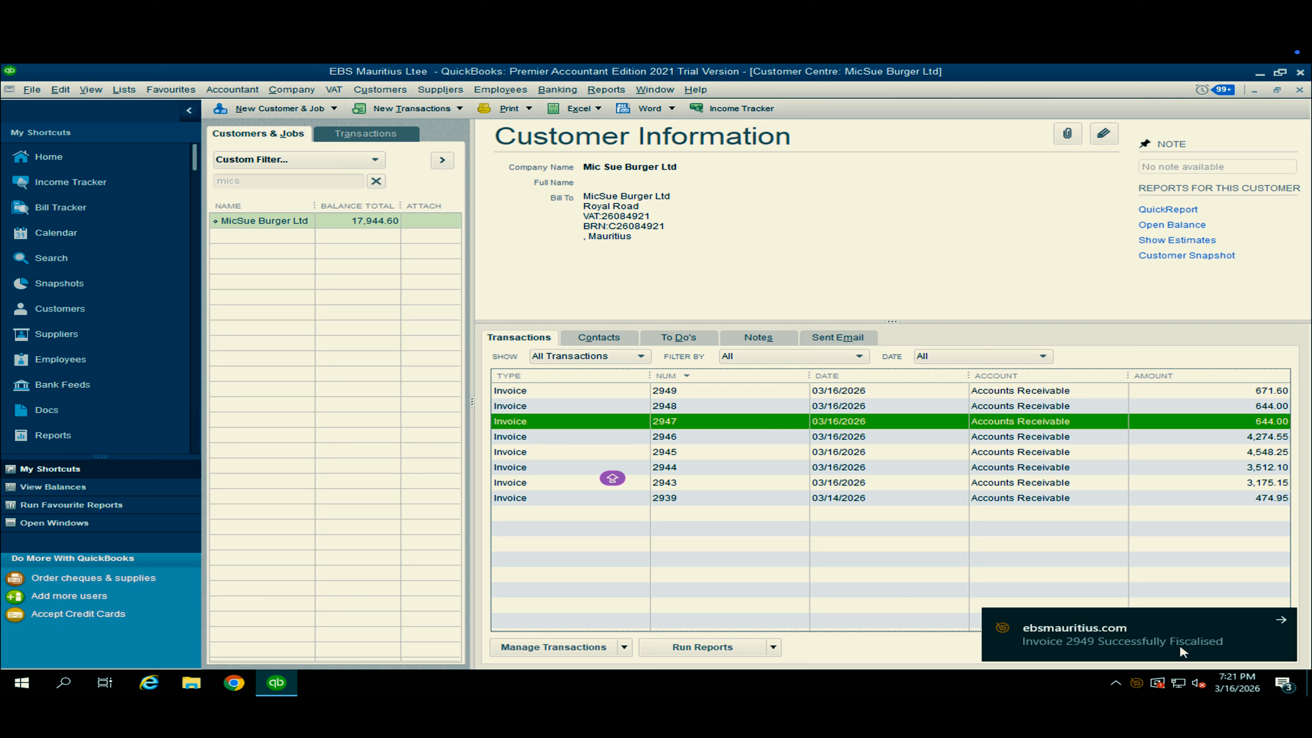
# Minimise QuickBooks and open the 2949-INV PDF from EBS Documents > 2026 > 03 > 16.
pyautogui.click(1259, 73)
pyautogui.doubleClick(25, 489)
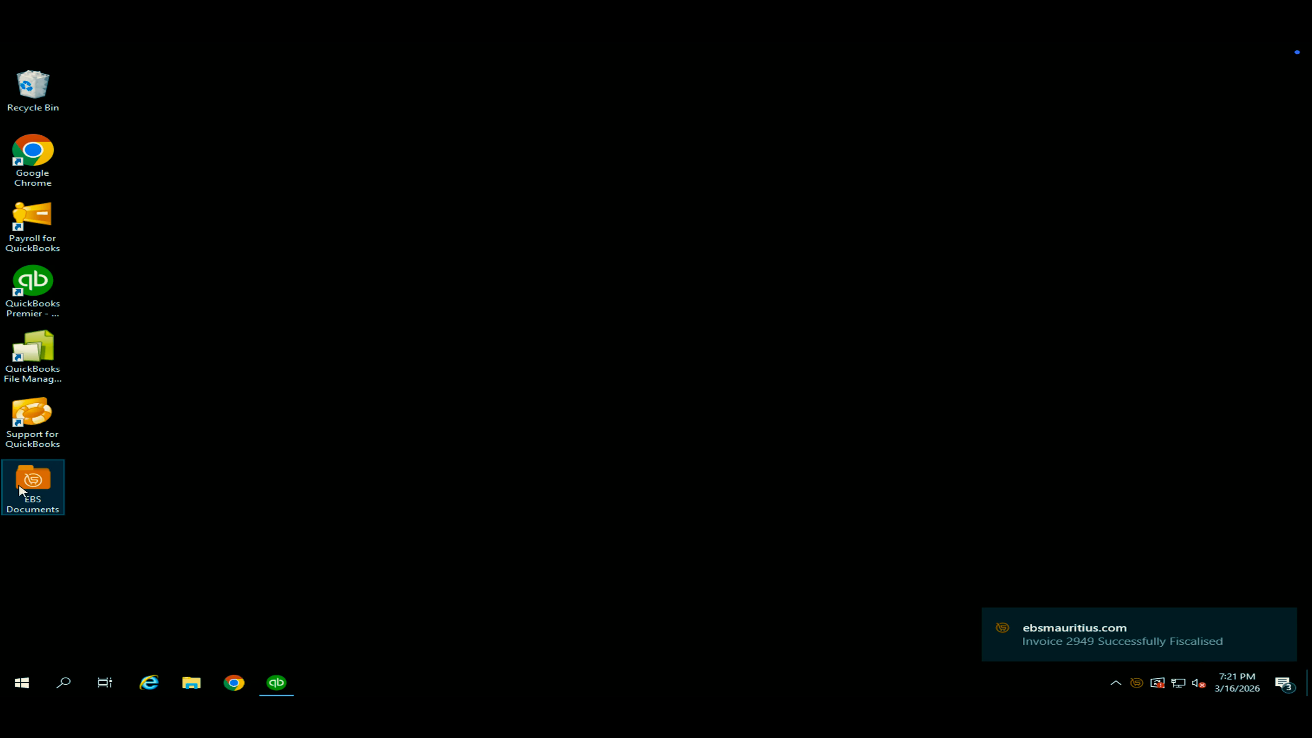
pyautogui.doubleClick(734, 269)
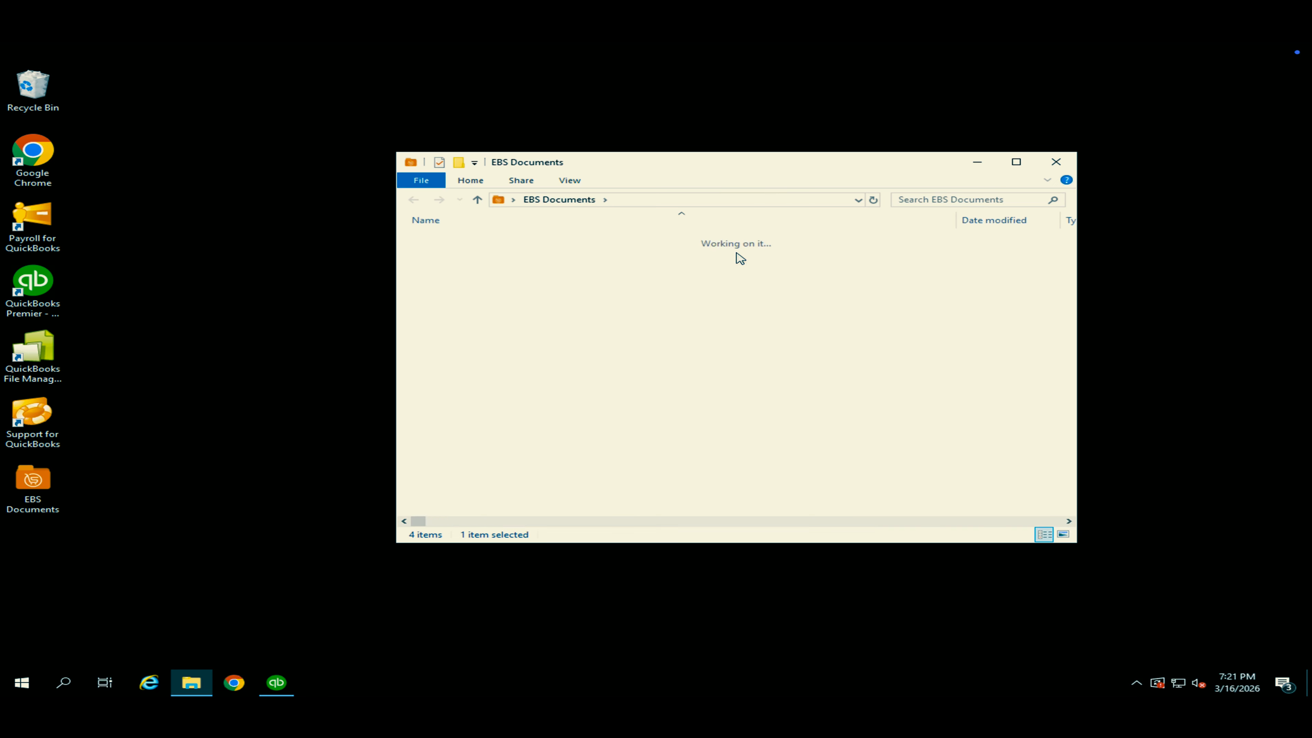
pyautogui.doubleClick(421, 240)
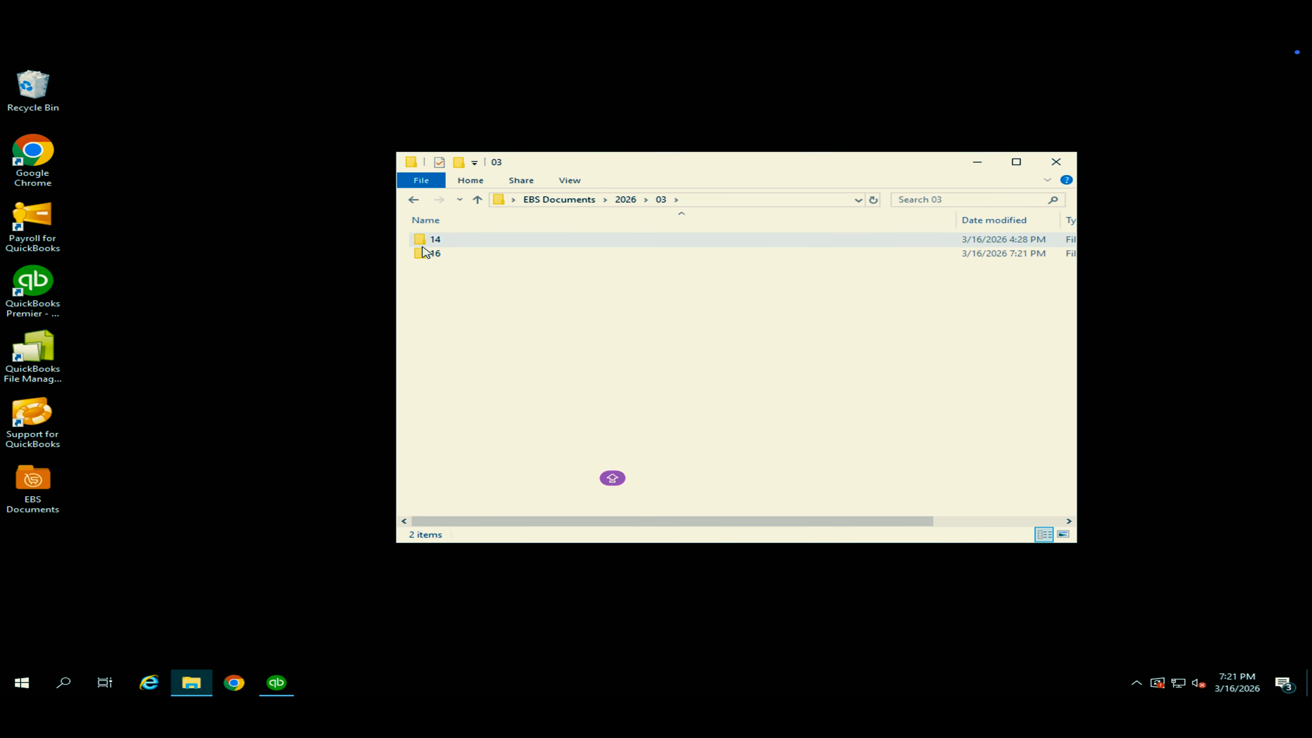
pyautogui.doubleClick(425, 254)
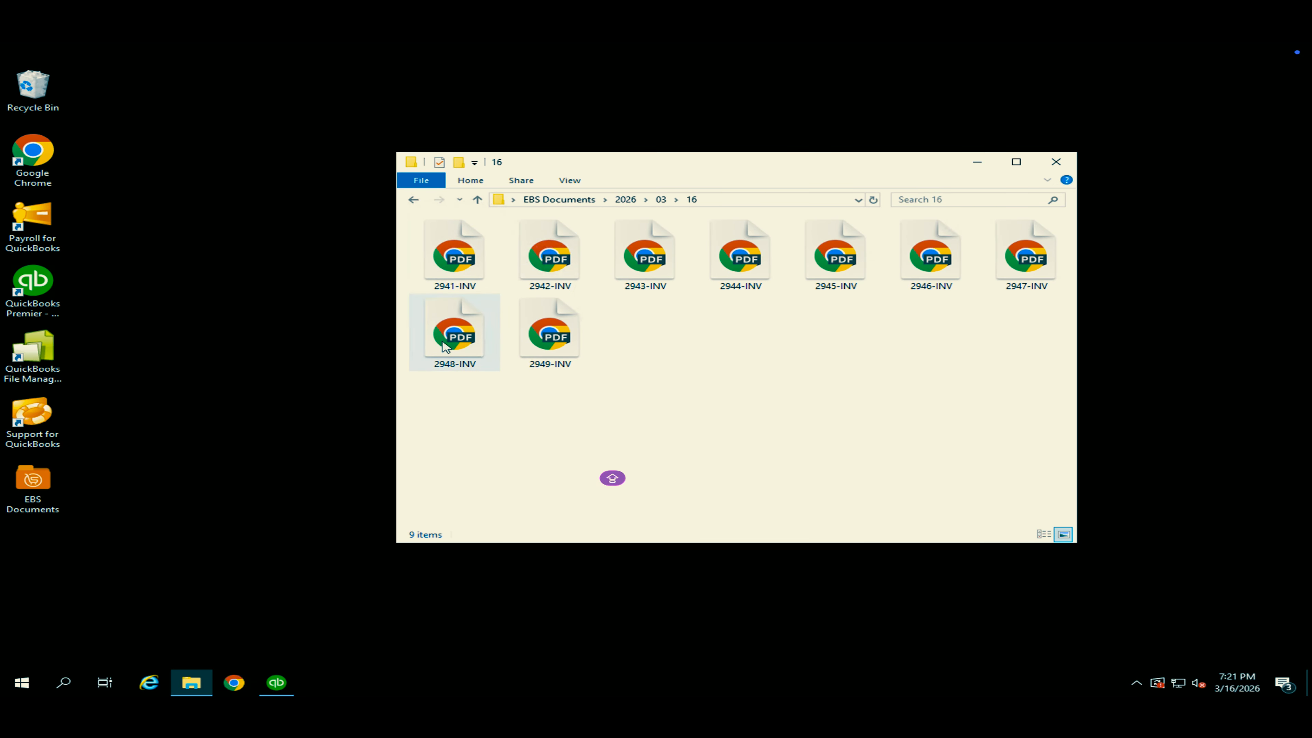
pyautogui.doubleClick(551, 345)
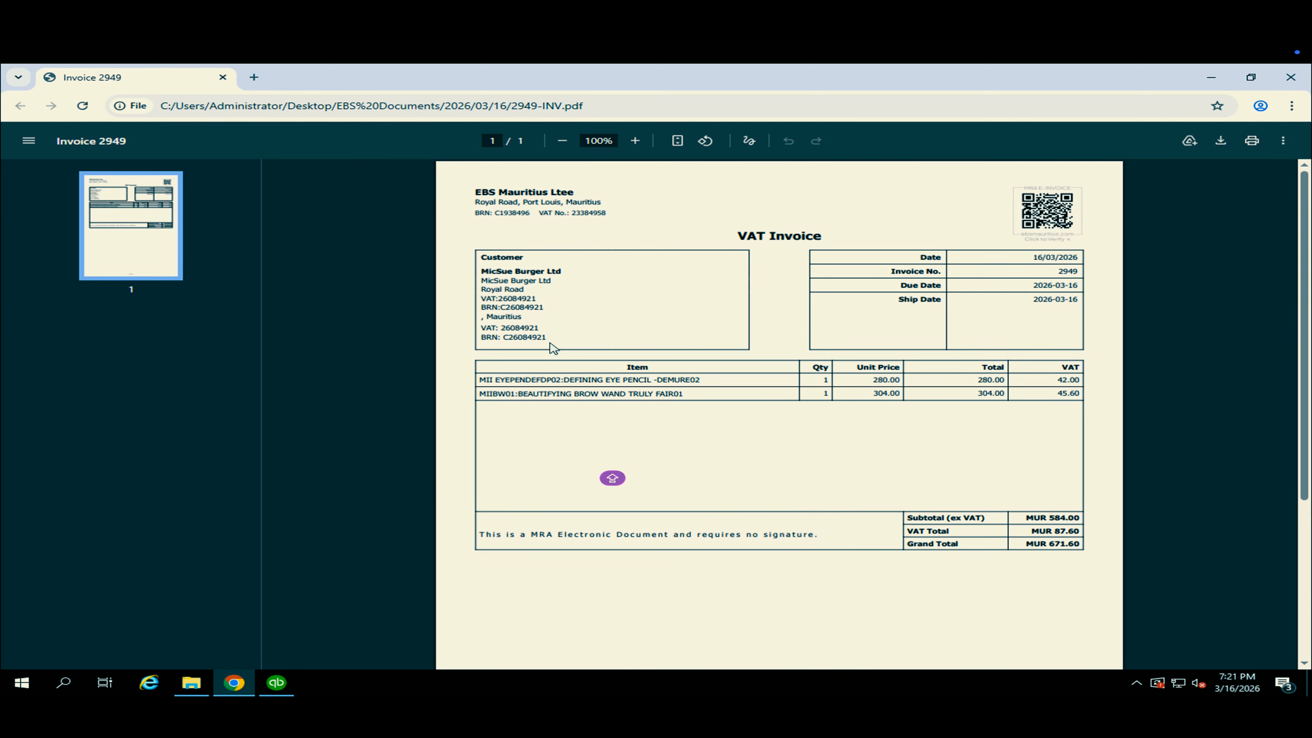
# Enlarge the 2949 invoice PDF to 125% to examine its BRN and line items, and close the PDF and folder windows.
pyautogui.click(634, 140)
pyautogui.click(635, 140)
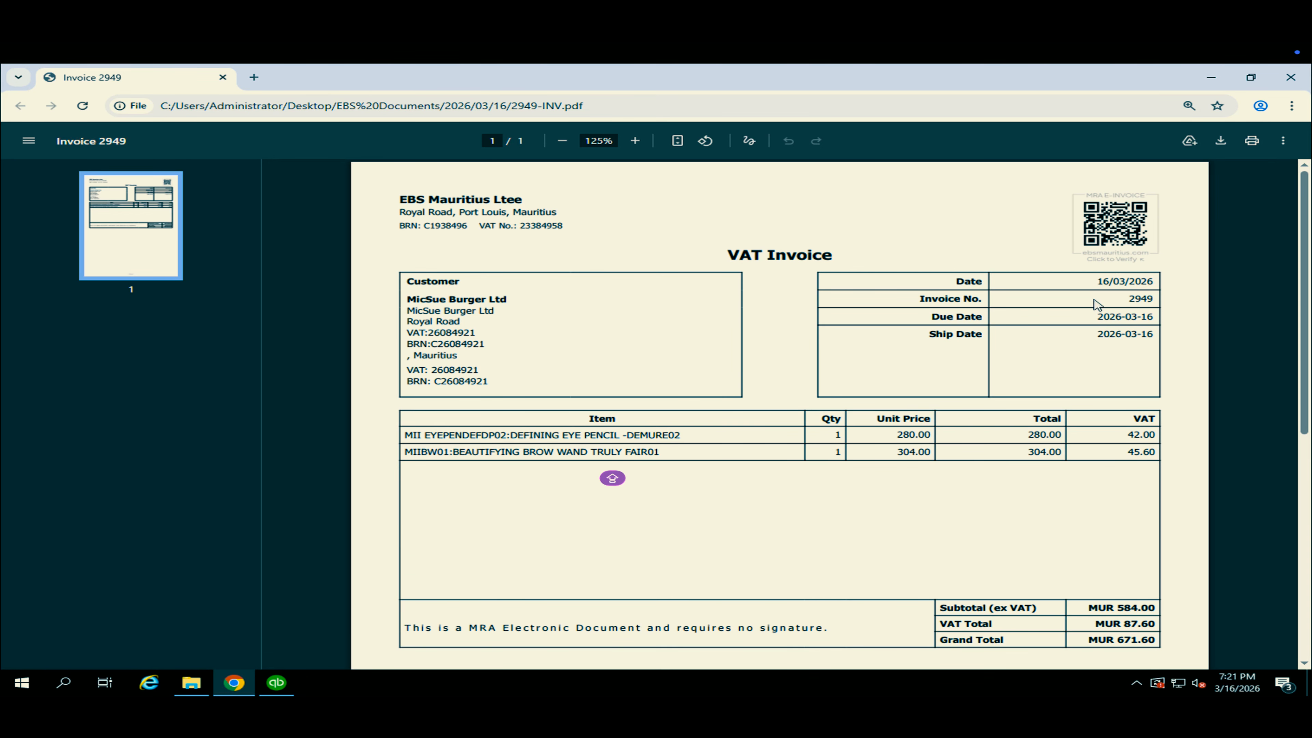
pyautogui.click(1290, 81)
pyautogui.click(1066, 164)
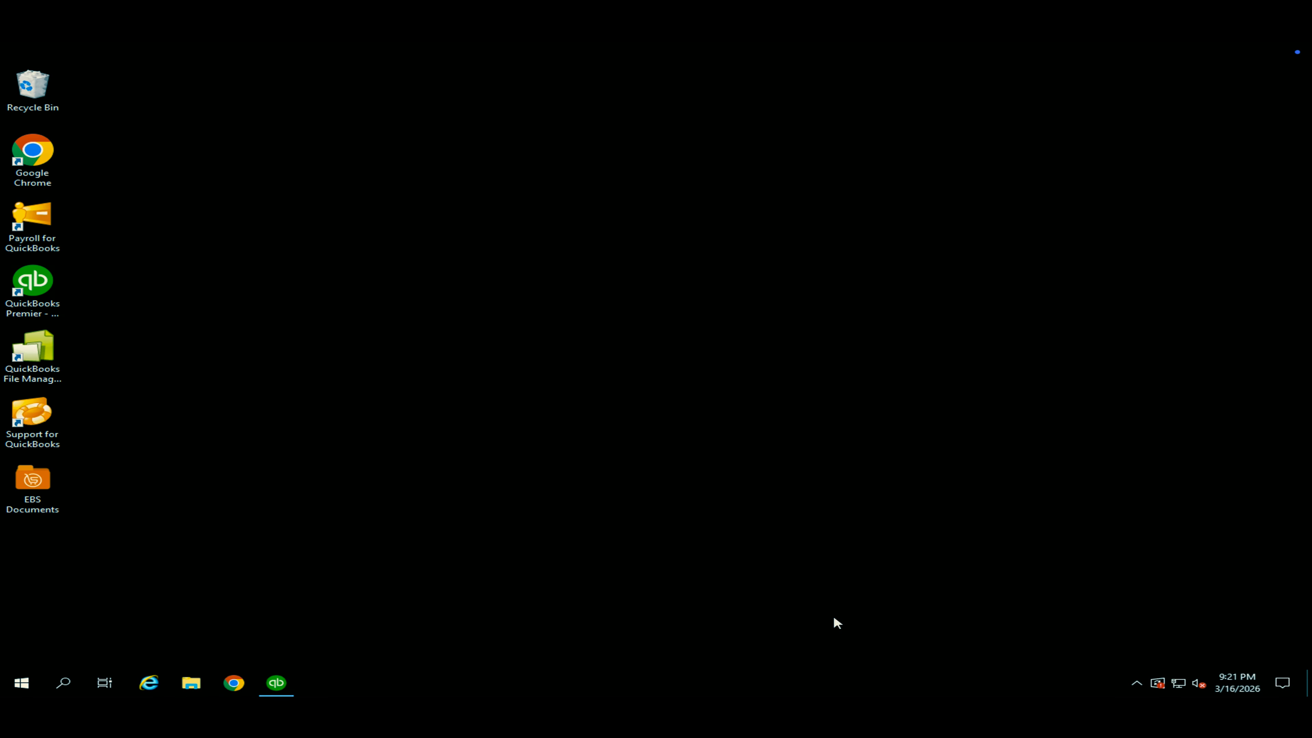
# Open the EBSMauritius Status window and examine the fiscalised invoices list and its From and To date filters.
pyautogui.click(1137, 683)
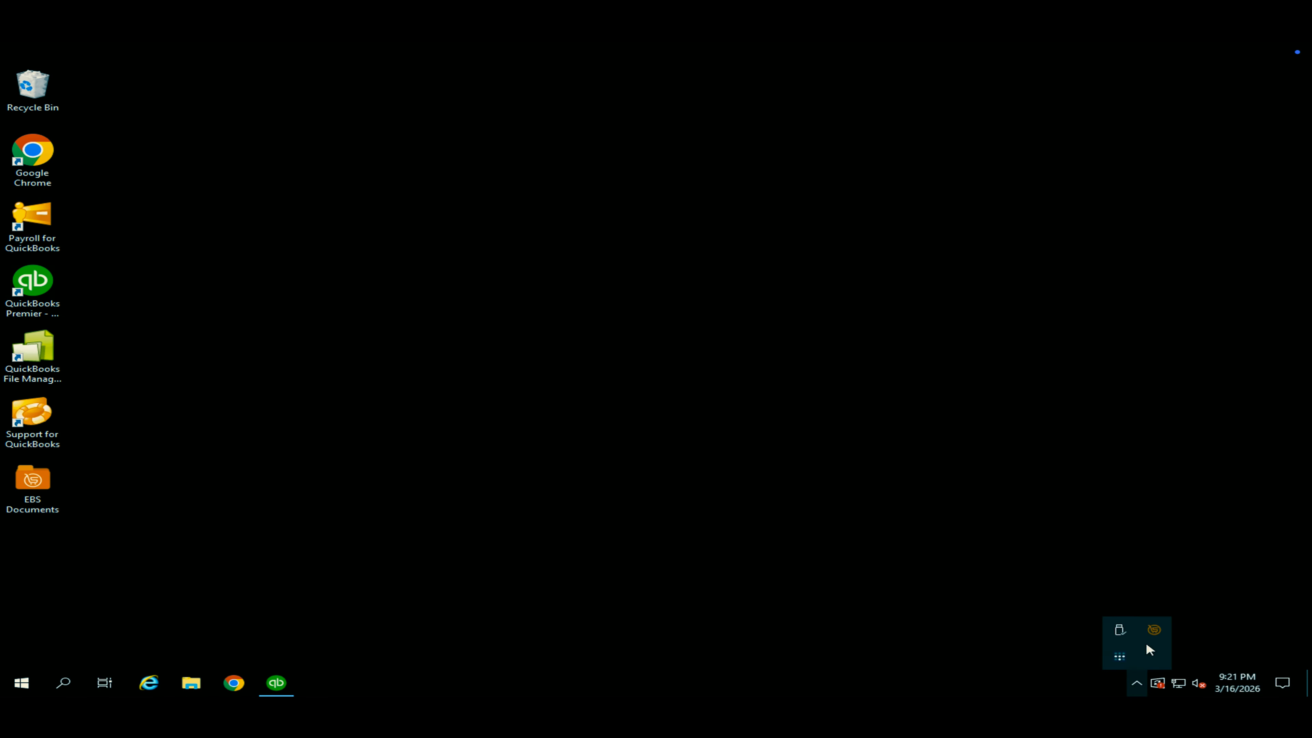
pyautogui.rightClick(1154, 628)
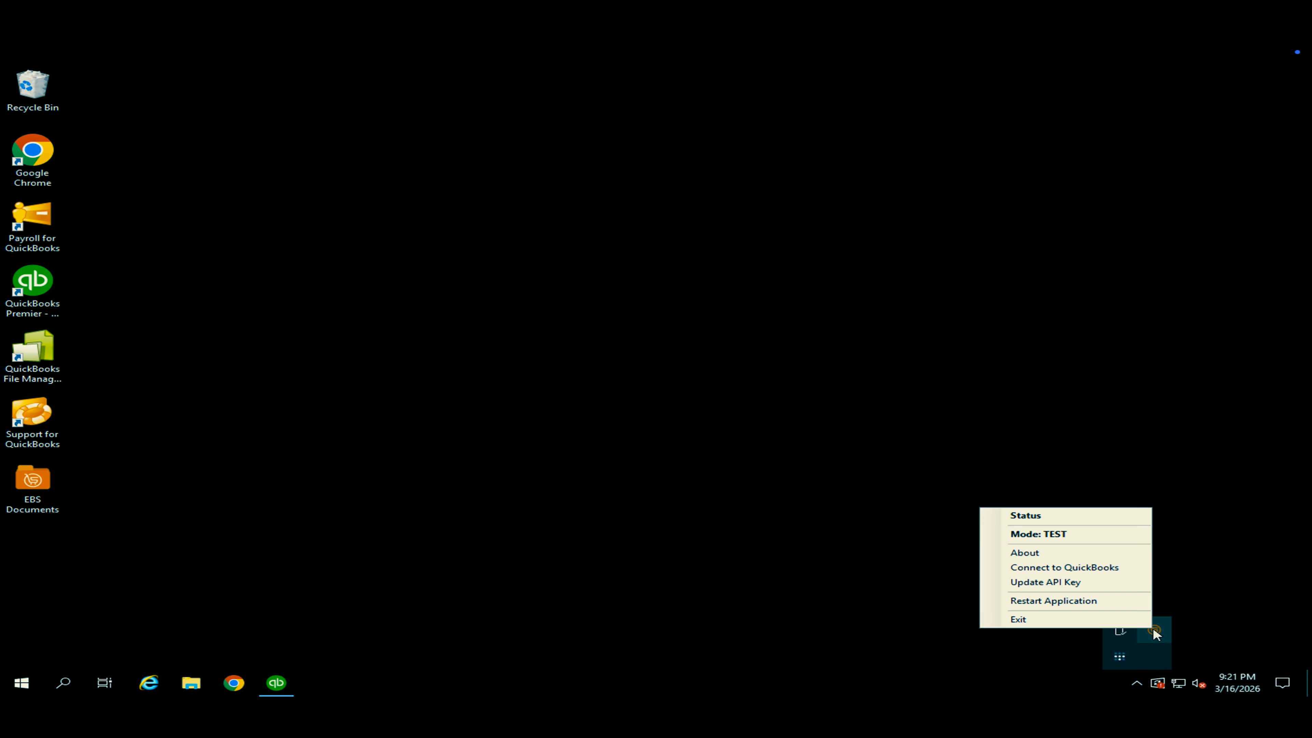
pyautogui.click(1059, 516)
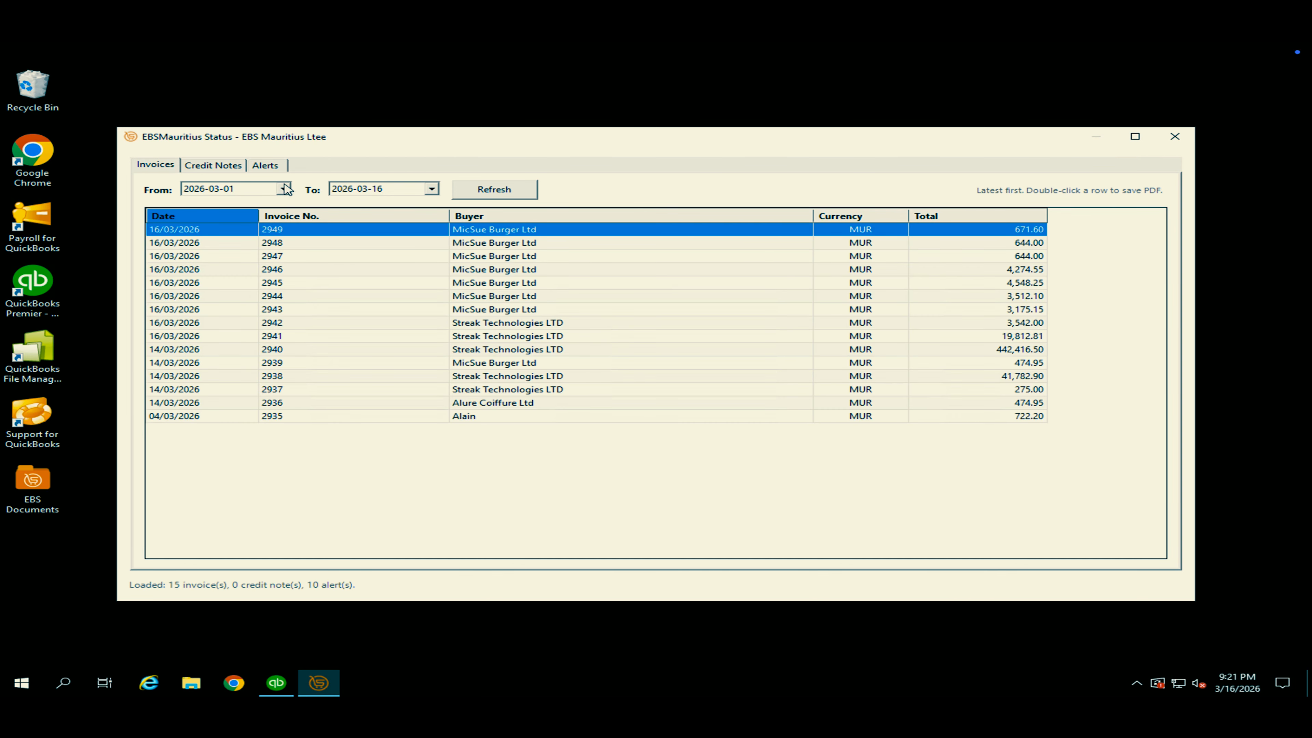
pyautogui.click(291, 247)
pyautogui.click(286, 272)
pyautogui.click(284, 189)
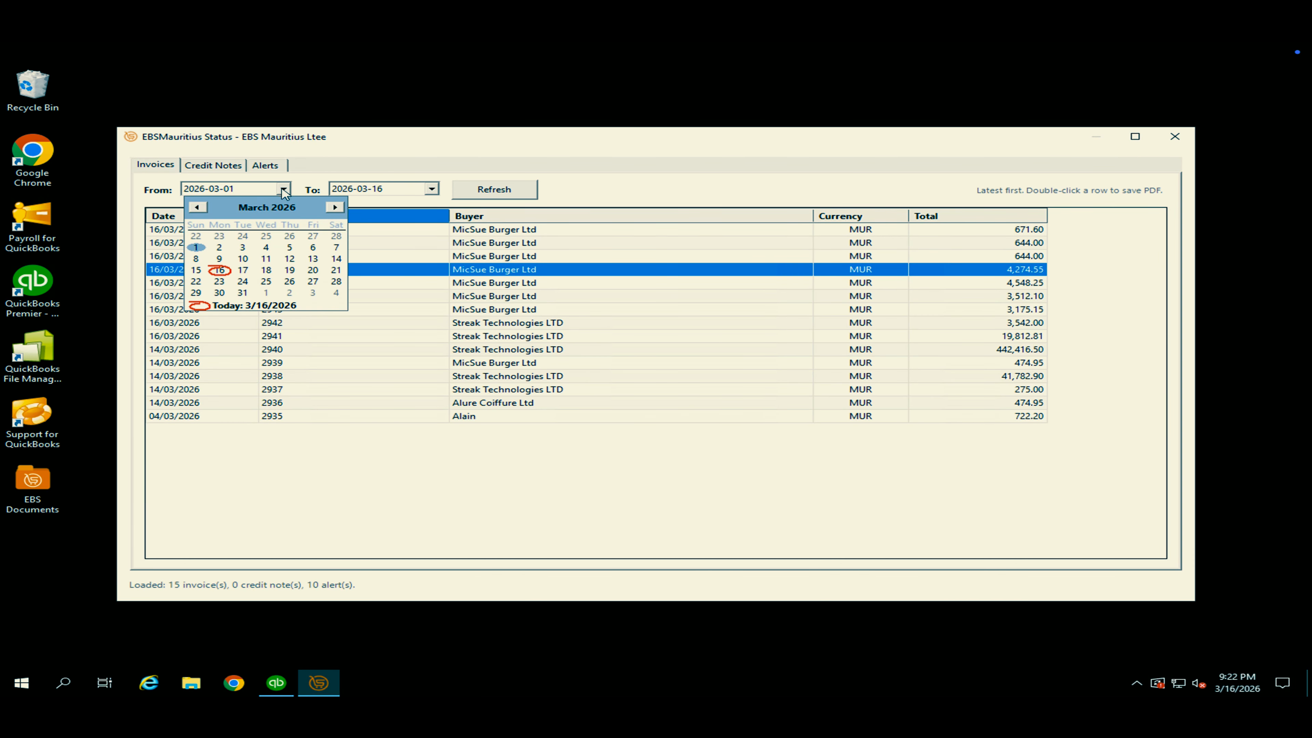
pyautogui.click(431, 189)
pyautogui.click(431, 189)
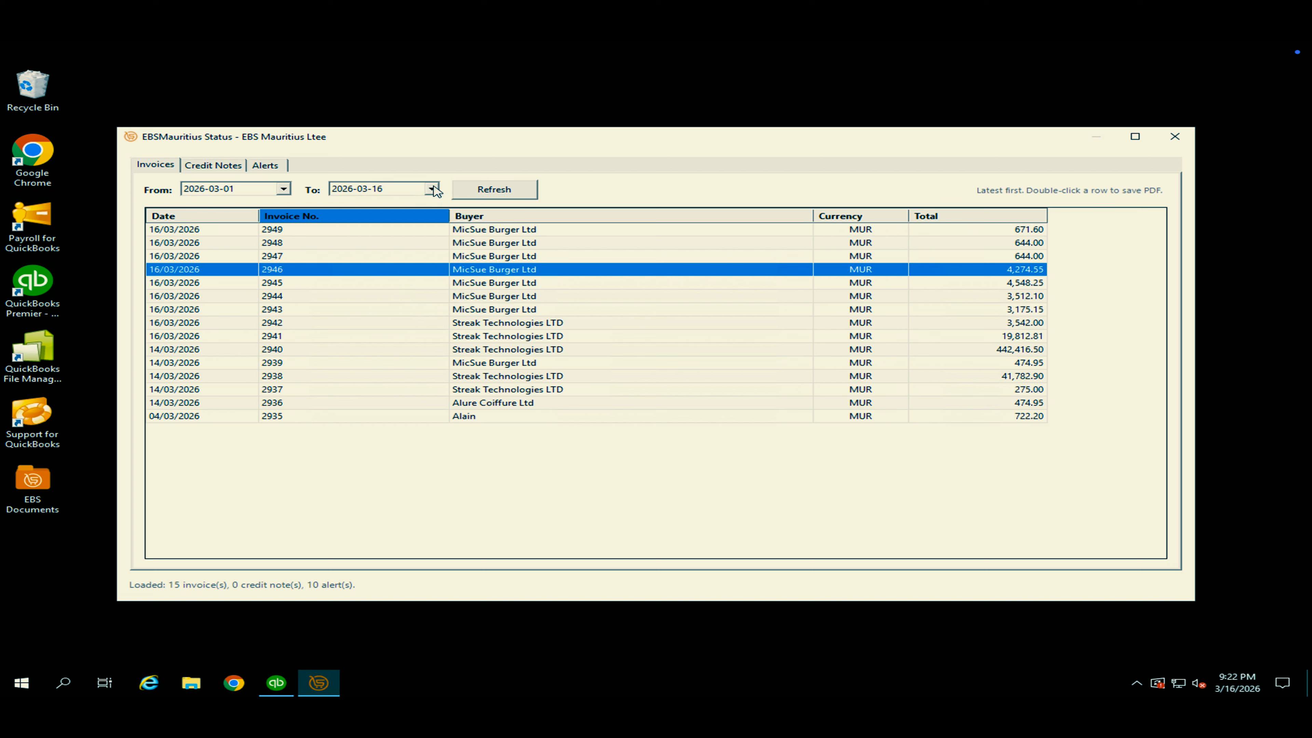
# Review the credit notes and alerts lists, and view the details of the Invoice 2949 Action Required alert.
pyautogui.click(237, 165)
pyautogui.click(284, 190)
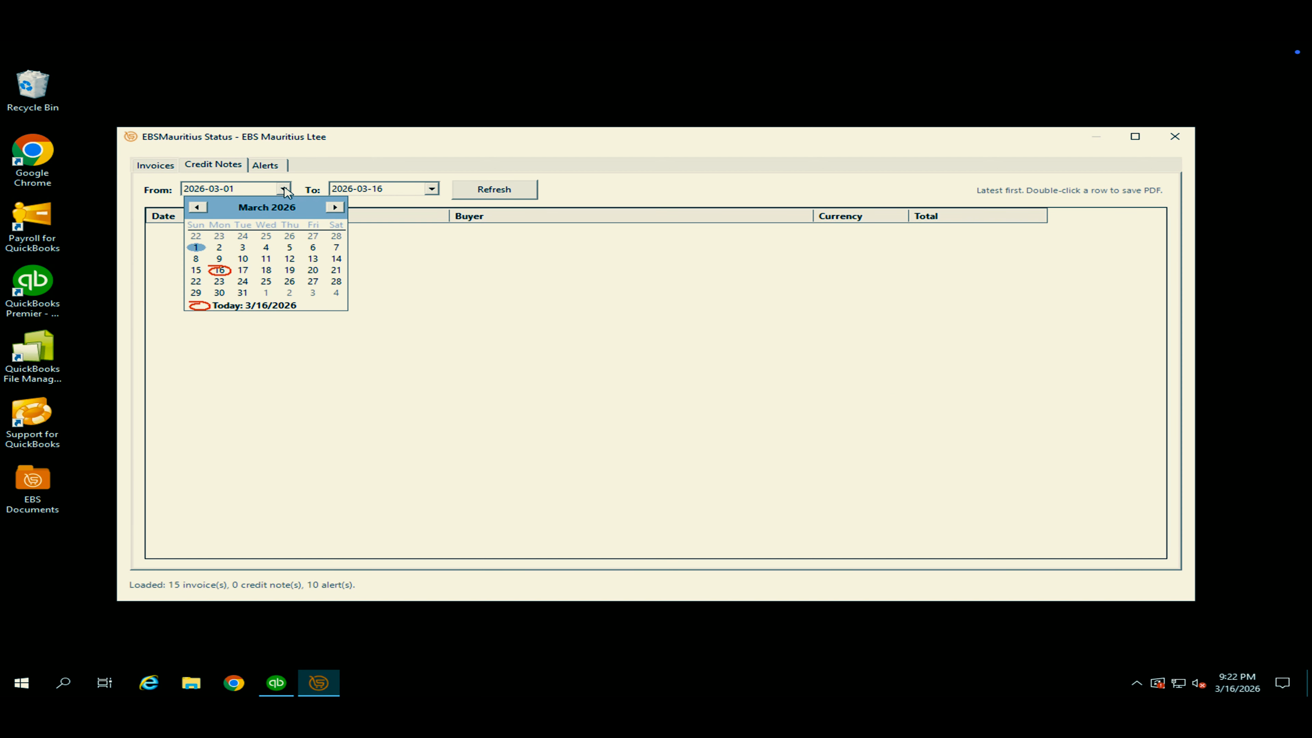
pyautogui.click(285, 190)
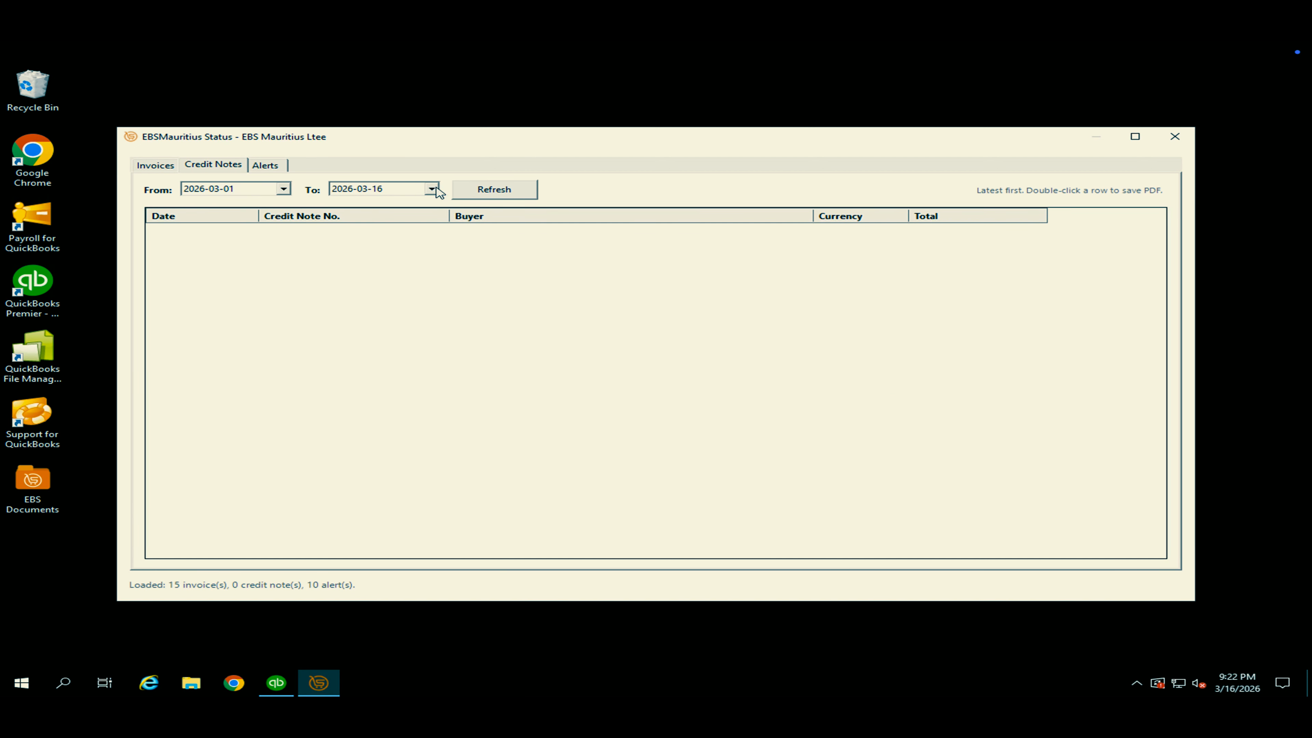
pyautogui.click(276, 165)
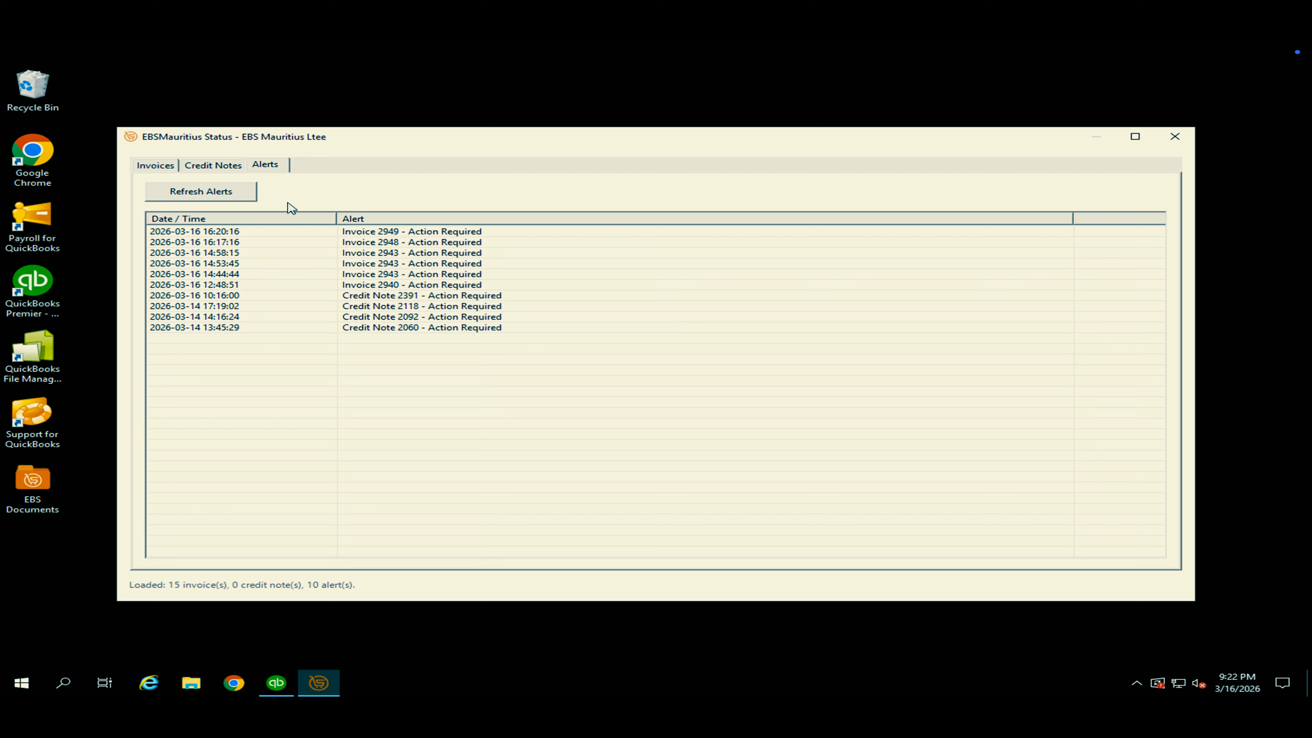
pyautogui.doubleClick(412, 233)
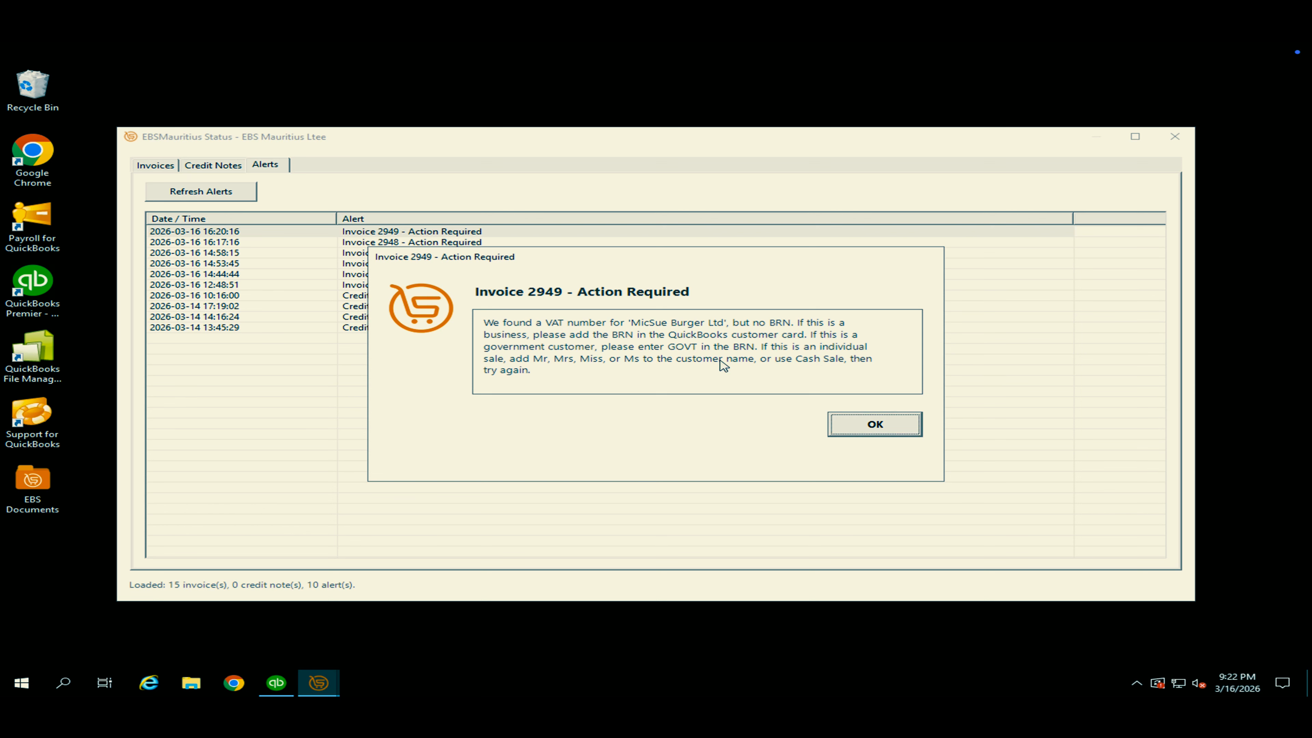
pyautogui.click(877, 426)
# Save invoice 2949 from the status invoices list to the Desktop as the PDF 2949invoice, and close the status window.
pyautogui.click(156, 165)
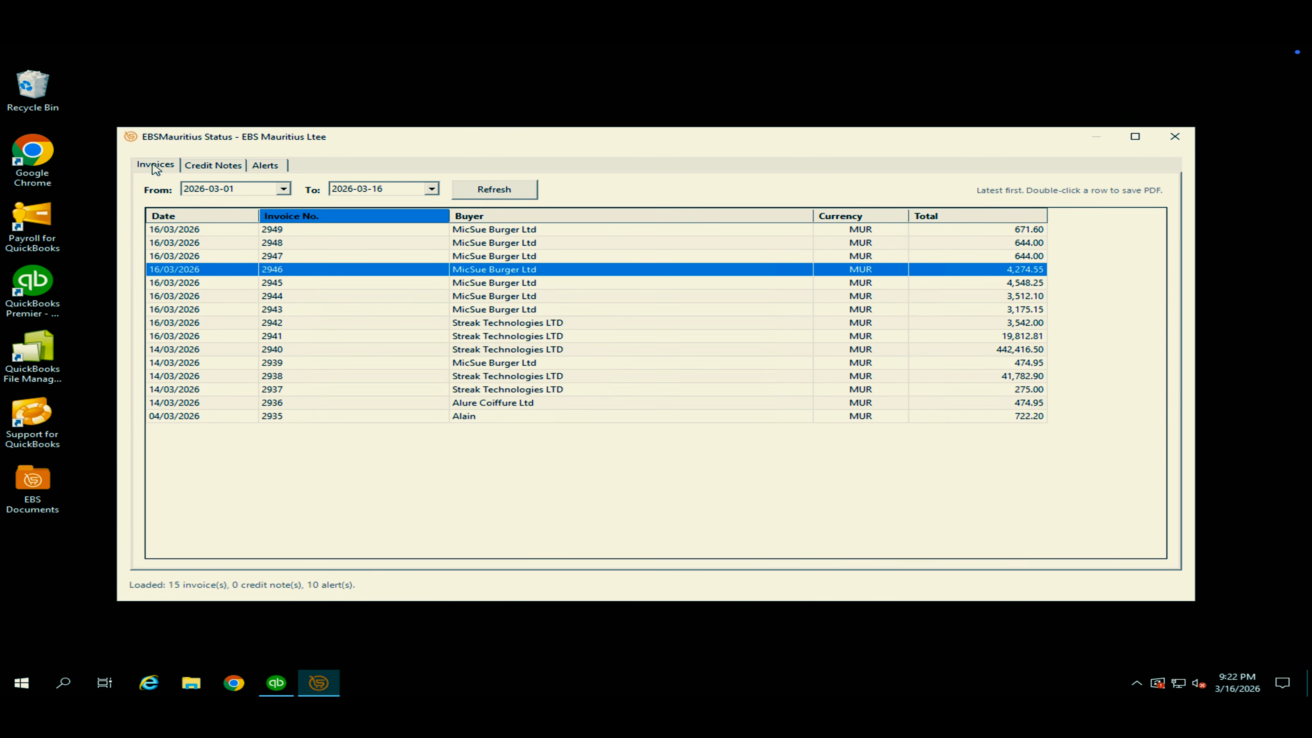
pyautogui.click(427, 233)
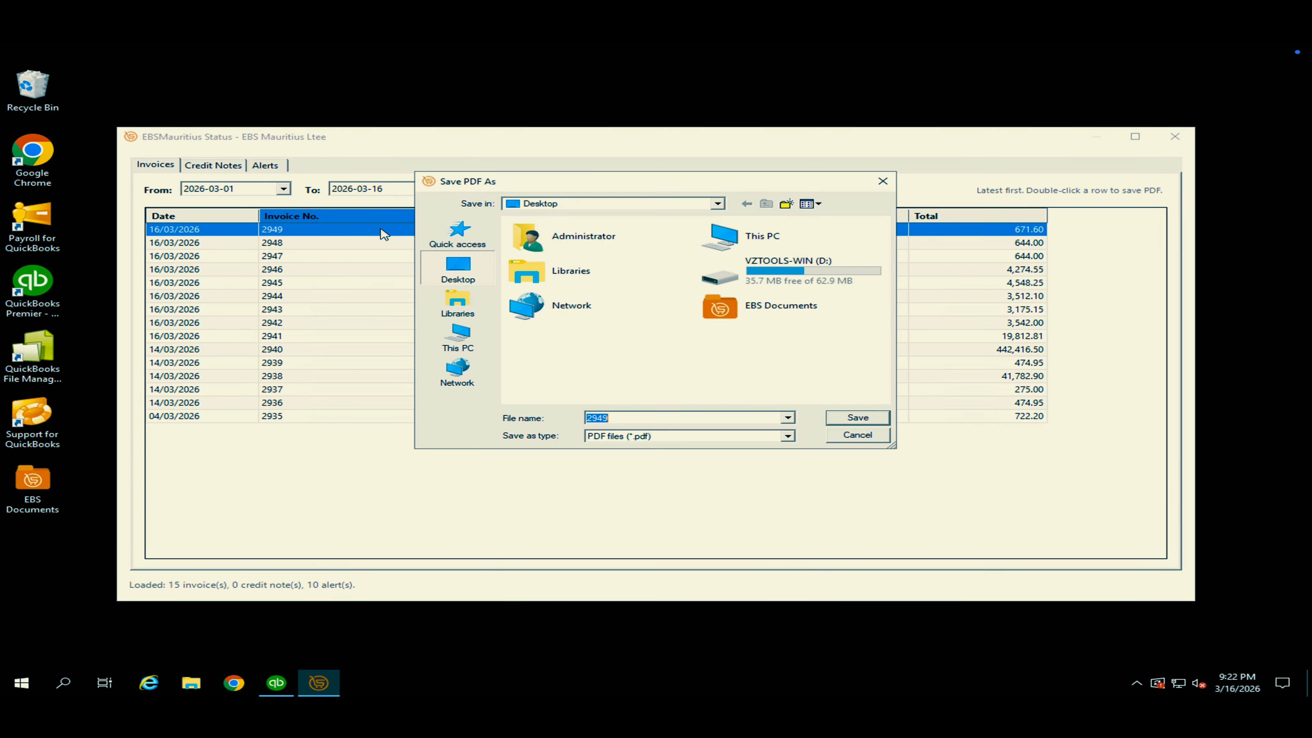
pyautogui.click(658, 419)
pyautogui.press('Return')
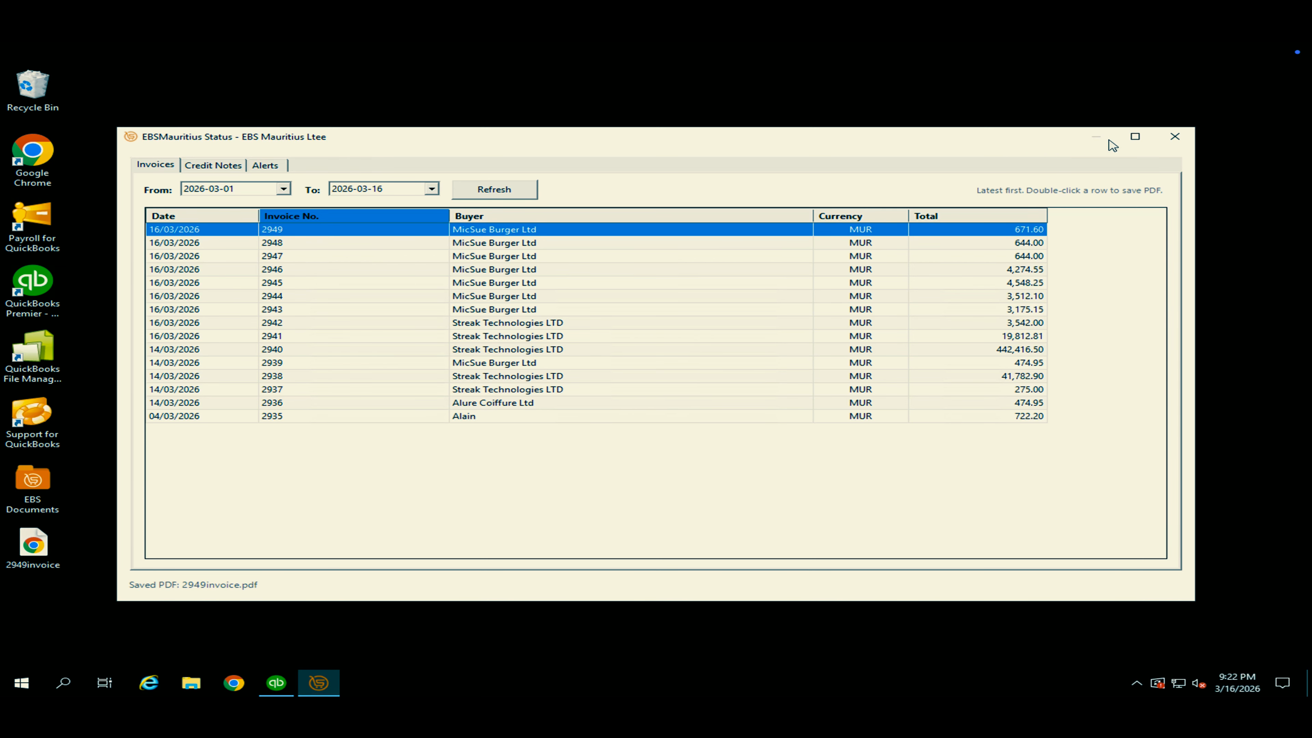
pyautogui.click(1172, 137)
# Open the 2949invoice PDF from the desktop in a maximised window and enlarge it to 125% to examine it.
pyautogui.doubleClick(50, 552)
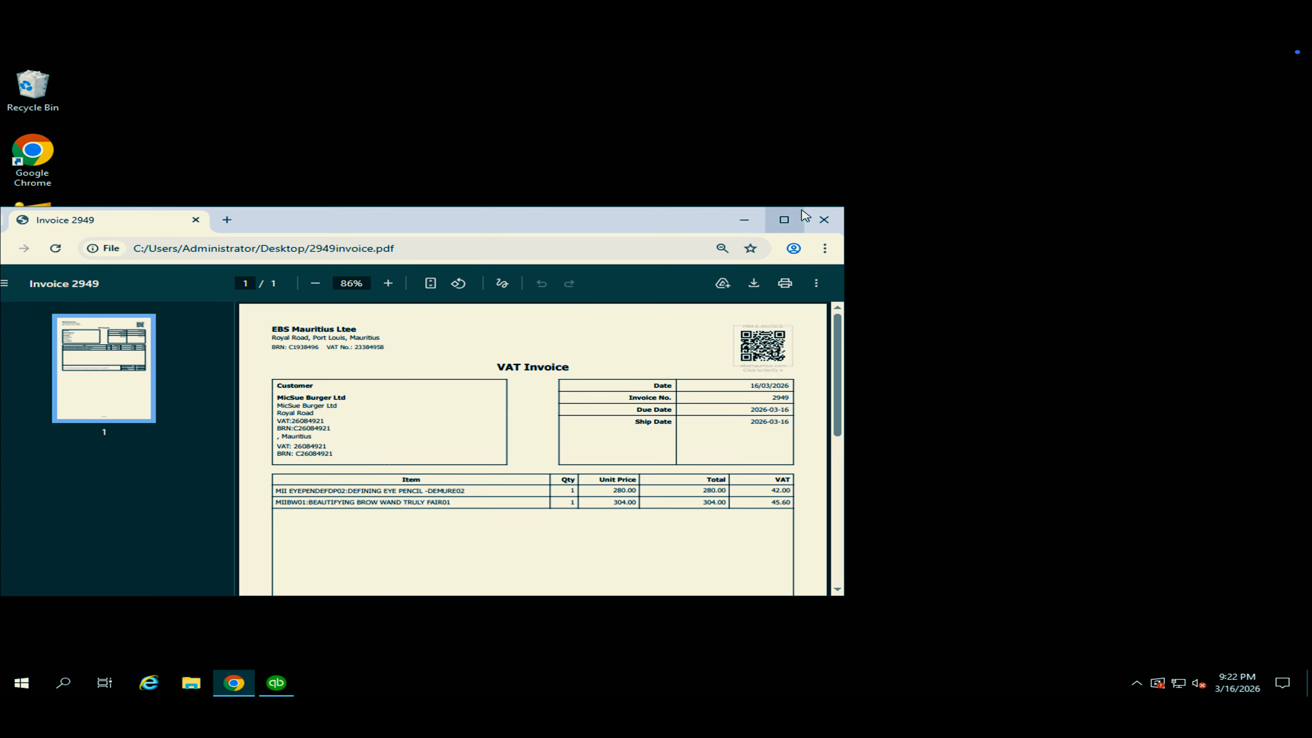
pyautogui.click(784, 220)
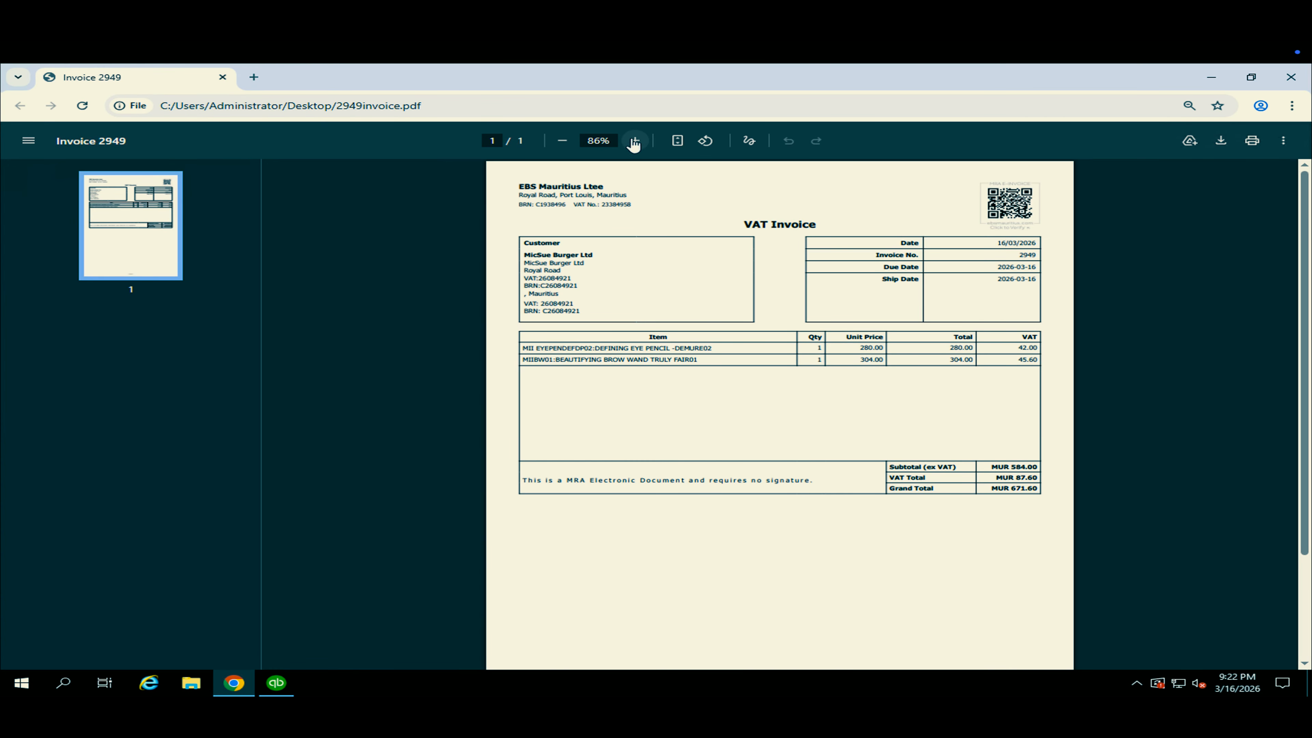
pyautogui.click(634, 140)
pyautogui.click(634, 140)
pyautogui.click(635, 140)
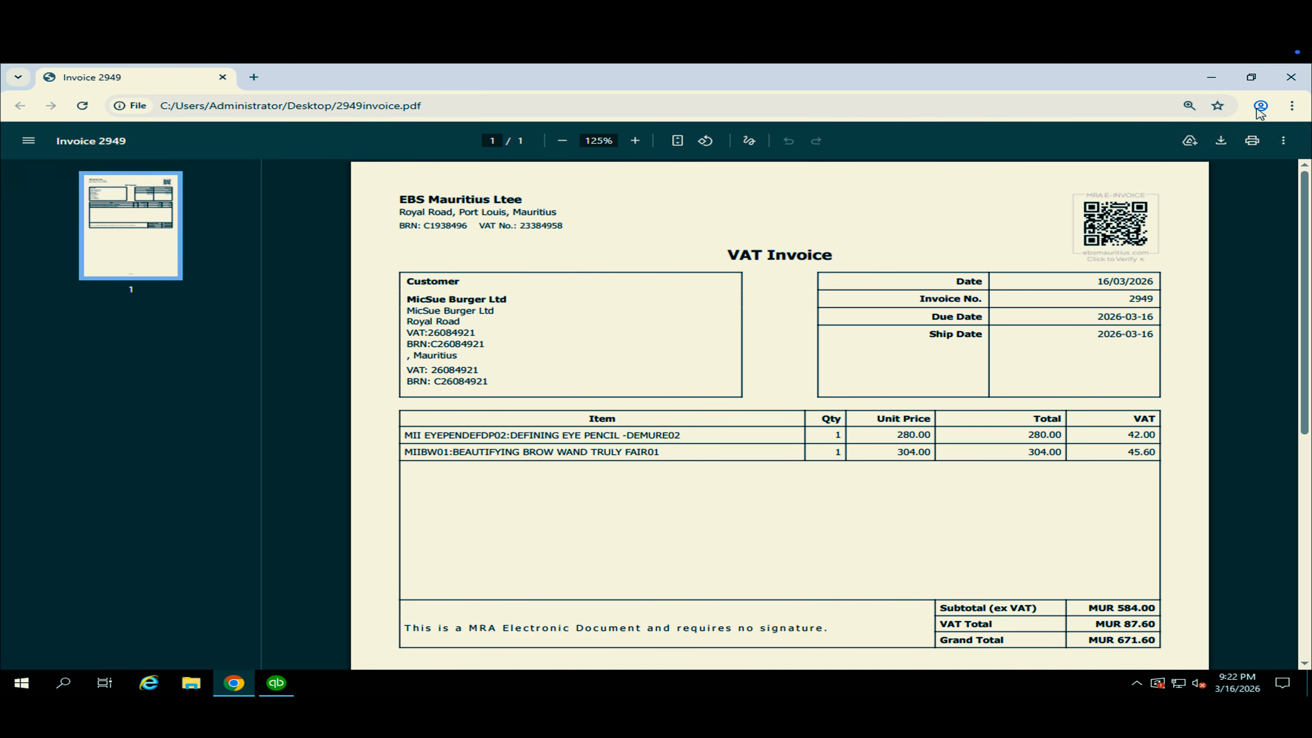
# Close the PDF and switch back to QuickBooks.
pyautogui.click(1290, 77)
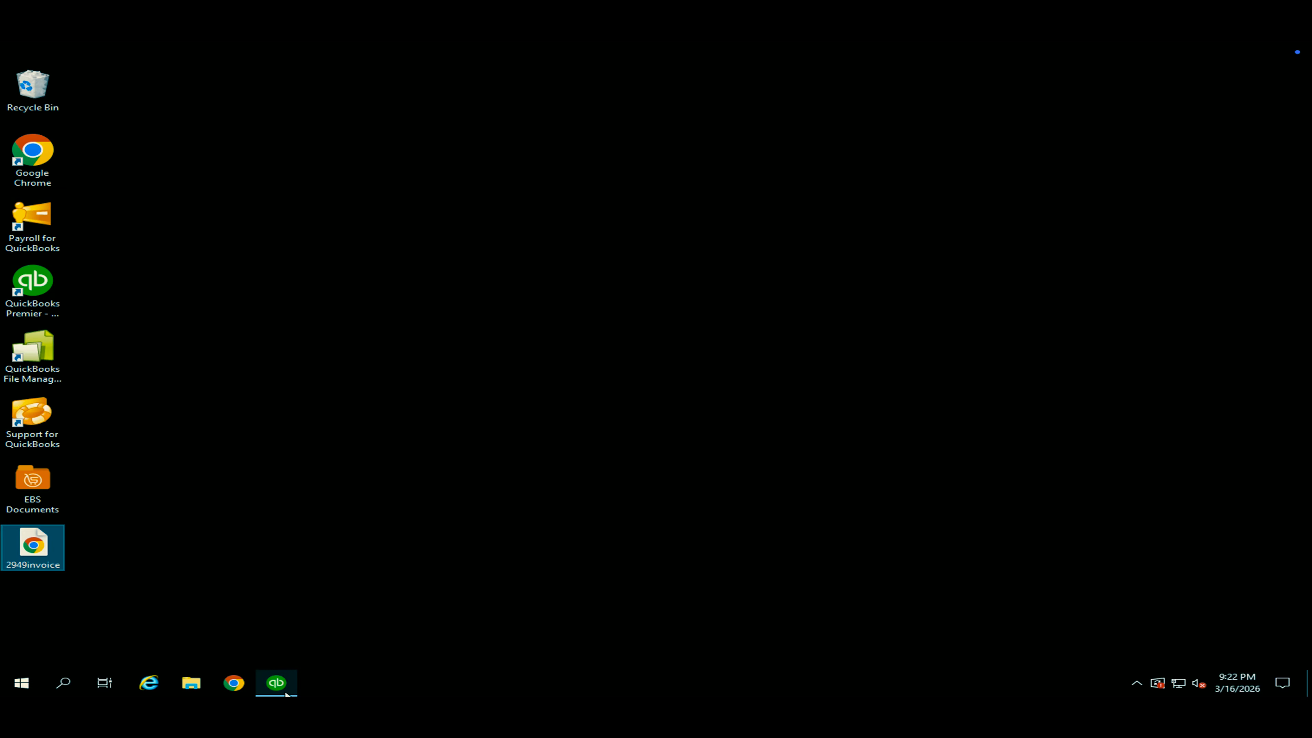
pyautogui.click(276, 683)
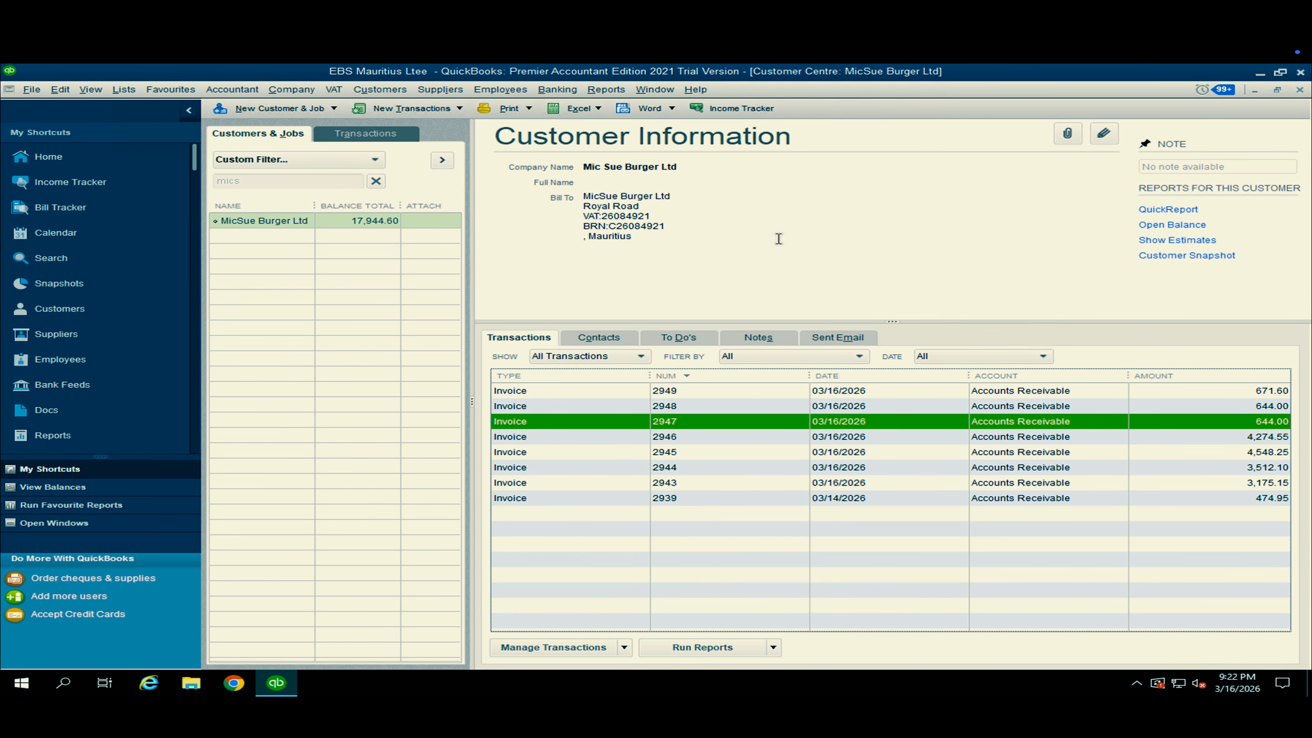